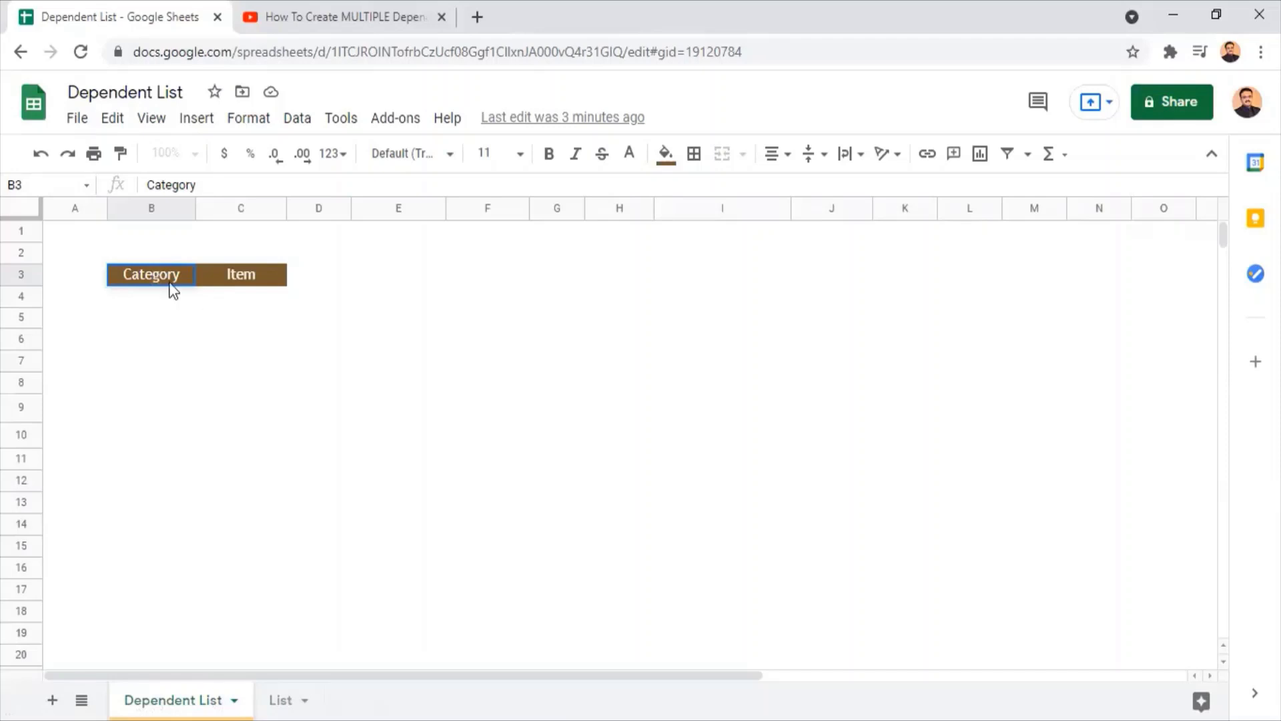
- Examine the category and item table on the List sheet and the empty Category and Item columns on the Dependent List sheet
left_click(196, 185)
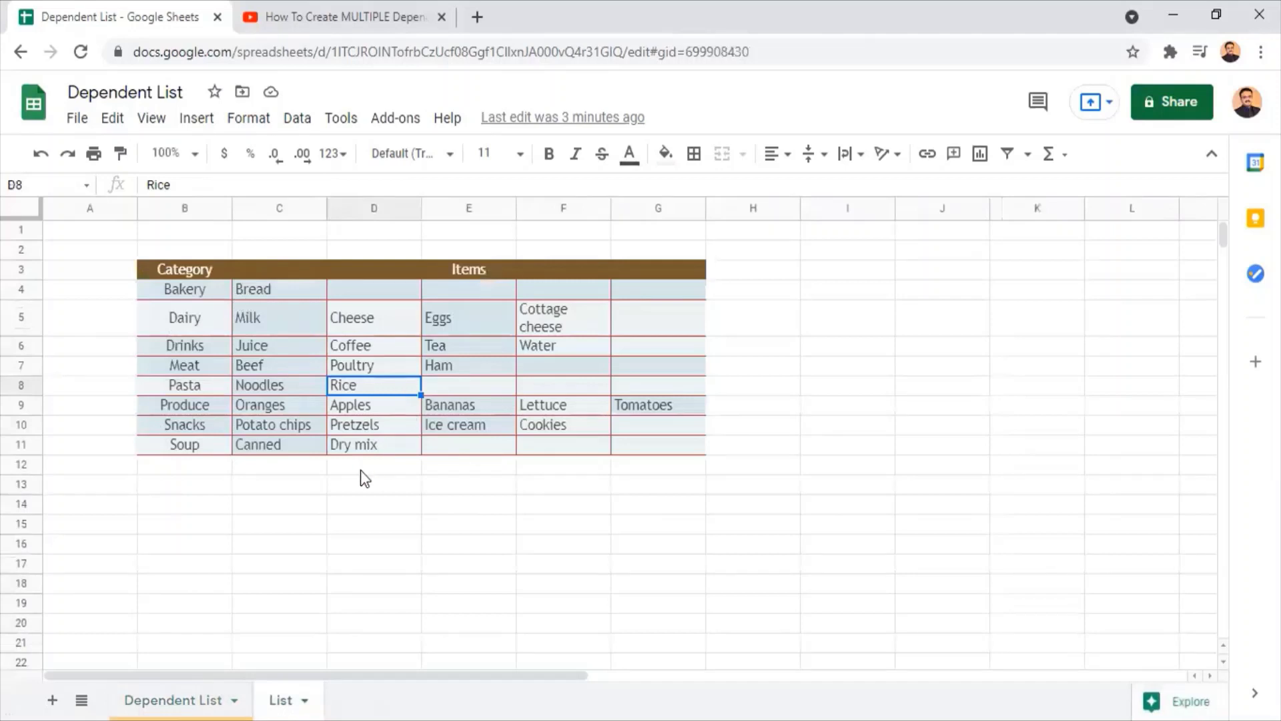
left_click(182, 274)
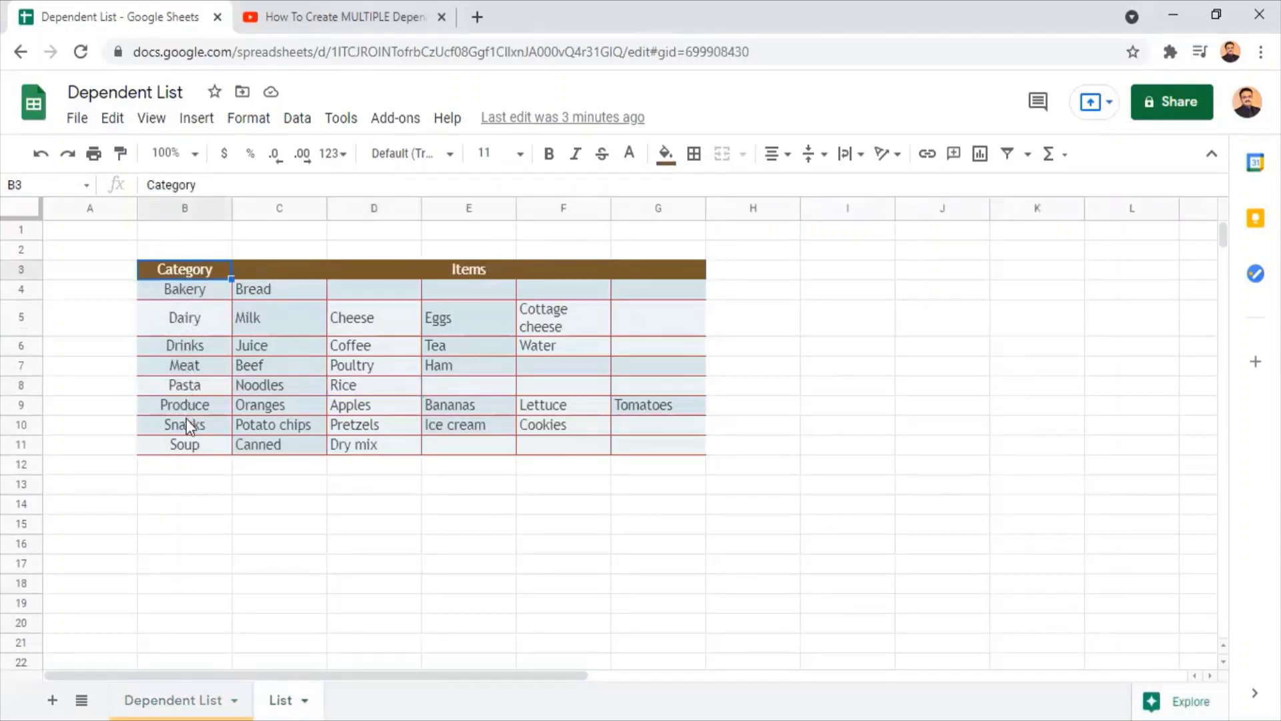
left_click_drag(270, 299, 657, 450)
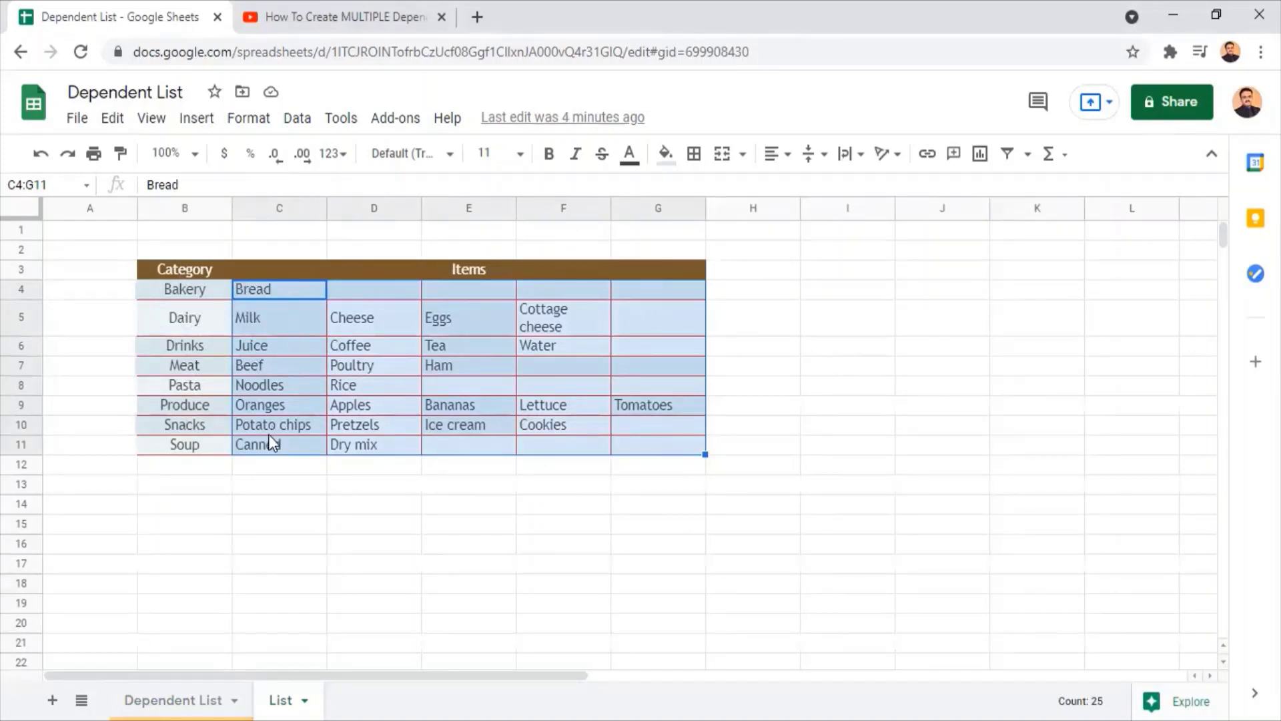
left_click(172, 700)
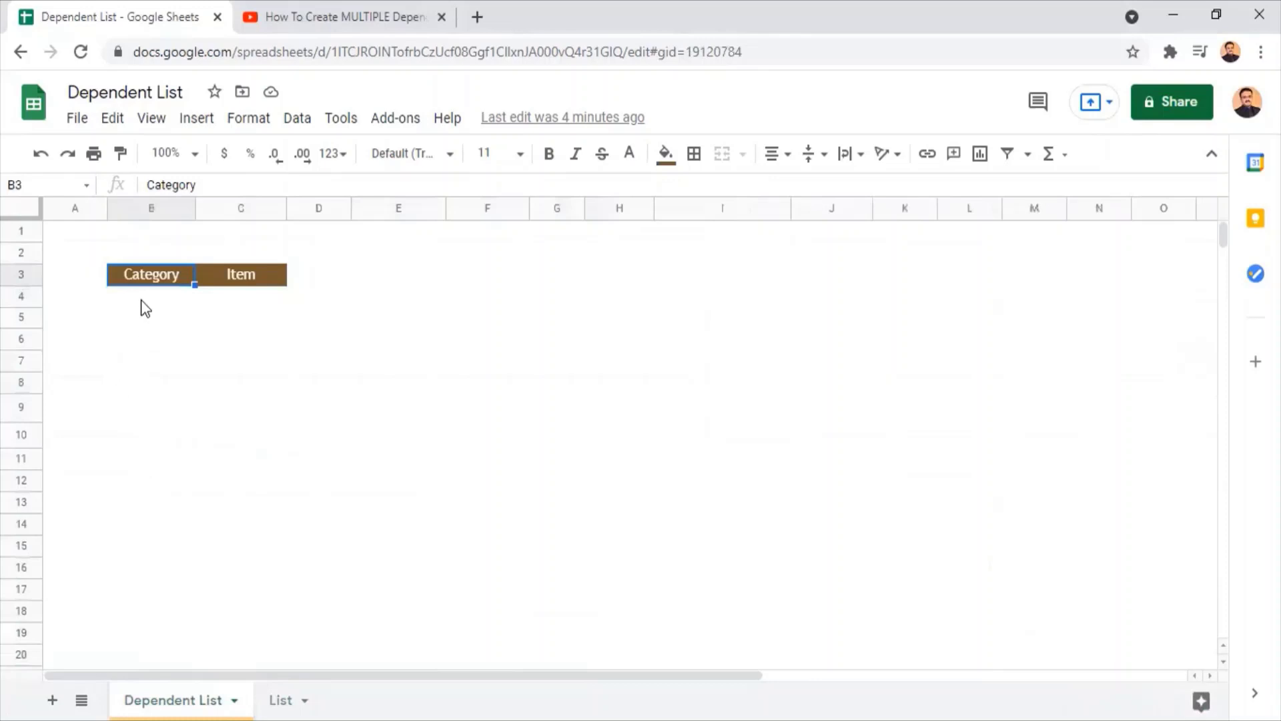
left_click(142, 295)
left_click(149, 321)
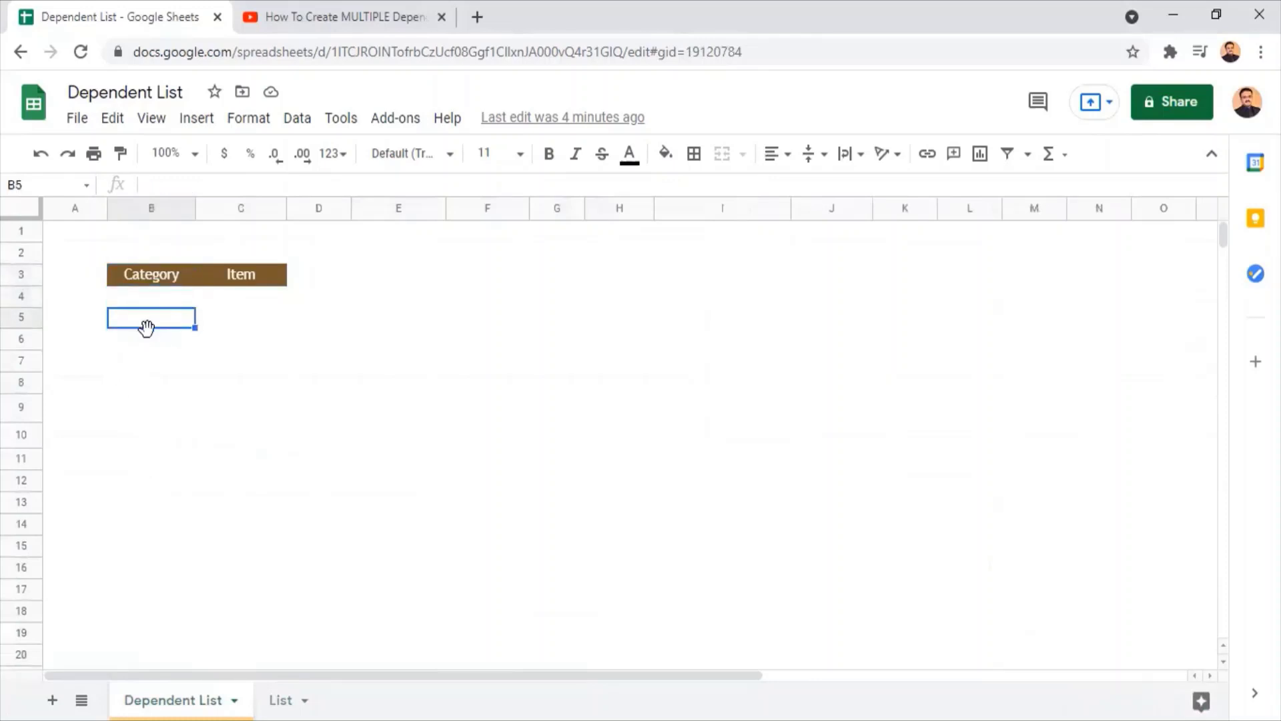
left_click(146, 346)
left_click(147, 386)
left_click(255, 299)
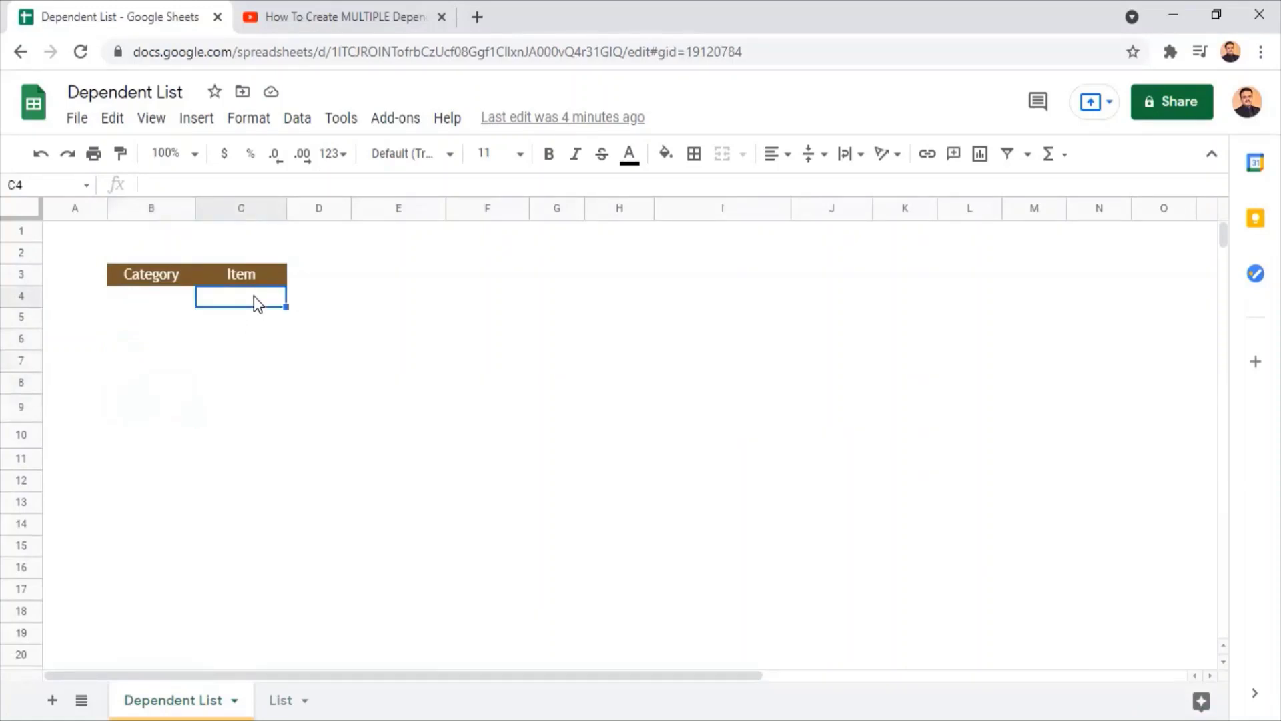
left_click(266, 322)
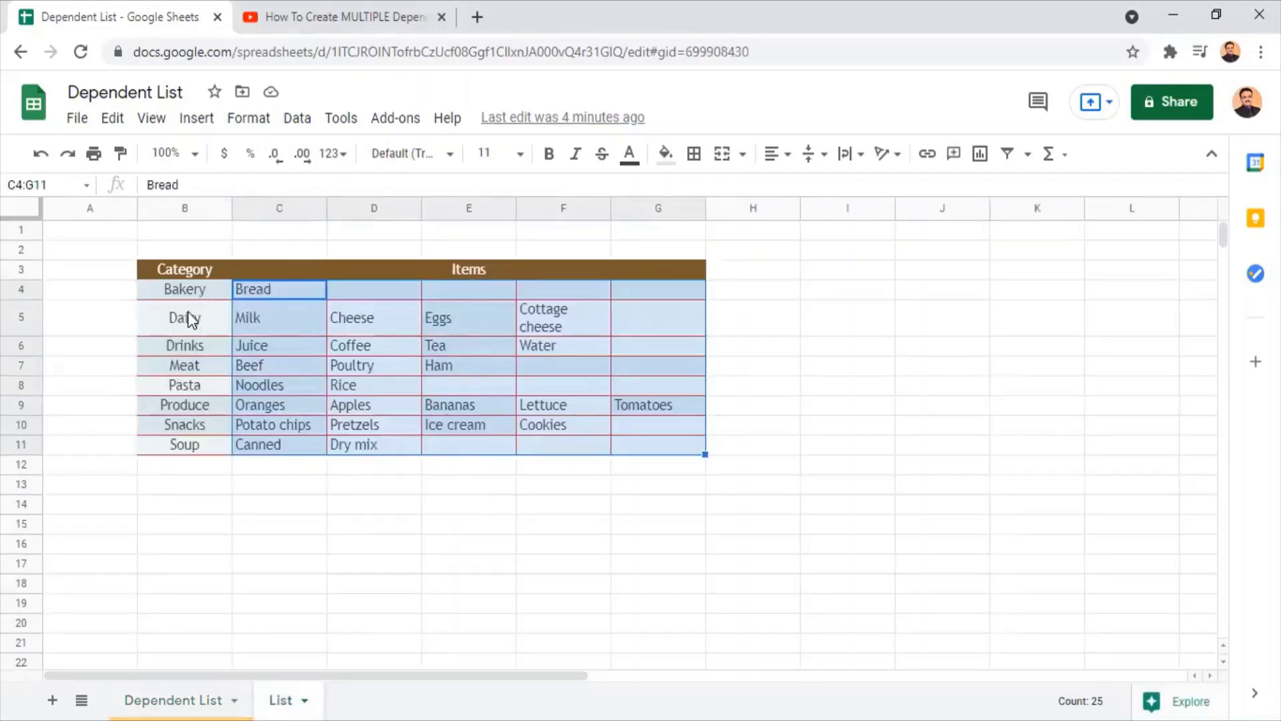
left_click(193, 321)
left_click(294, 325)
left_click(400, 326)
left_click(480, 319)
left_click(541, 315)
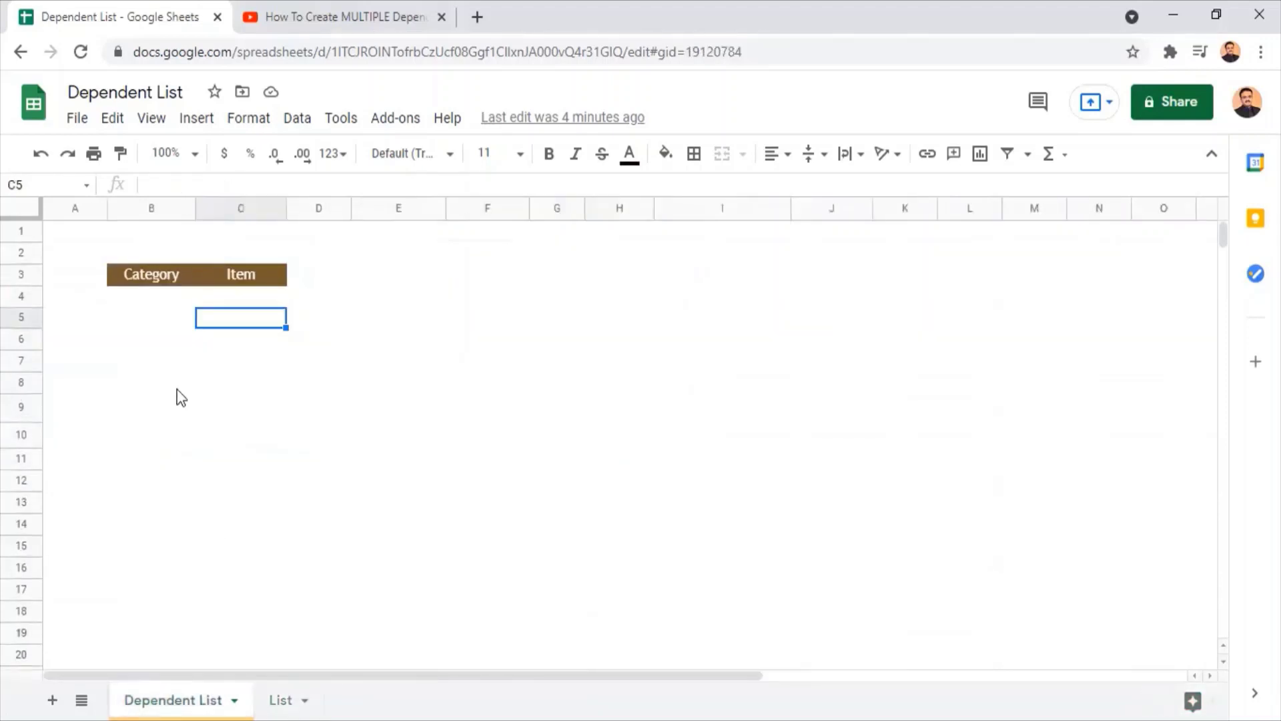
left_click(147, 305)
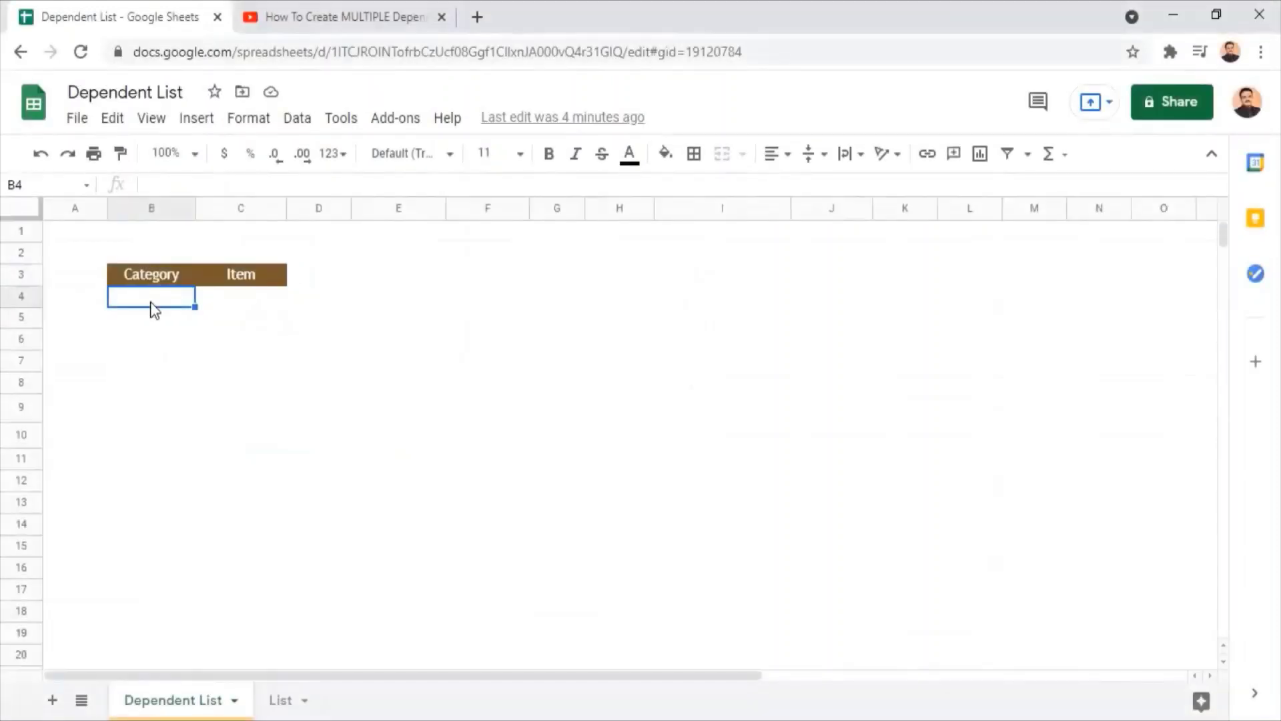
right_click(150, 298)
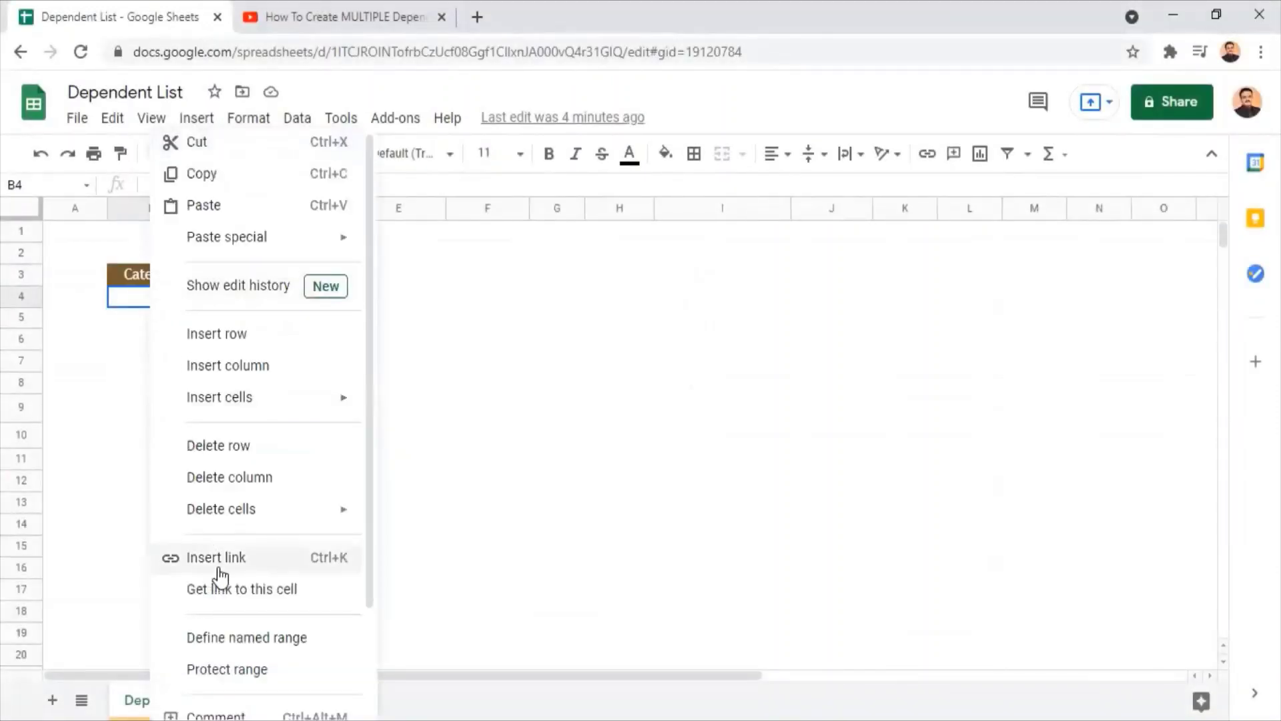
scroll(218, 580, "down", 2)
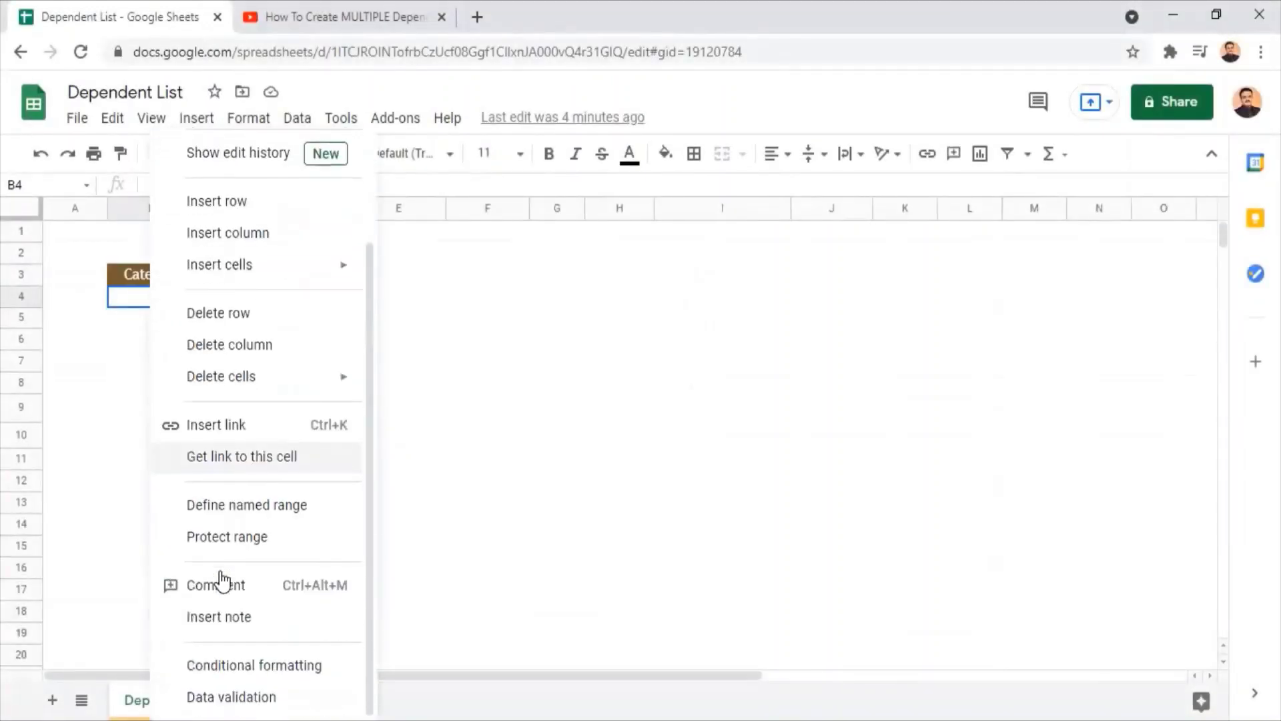
left_click(131, 298)
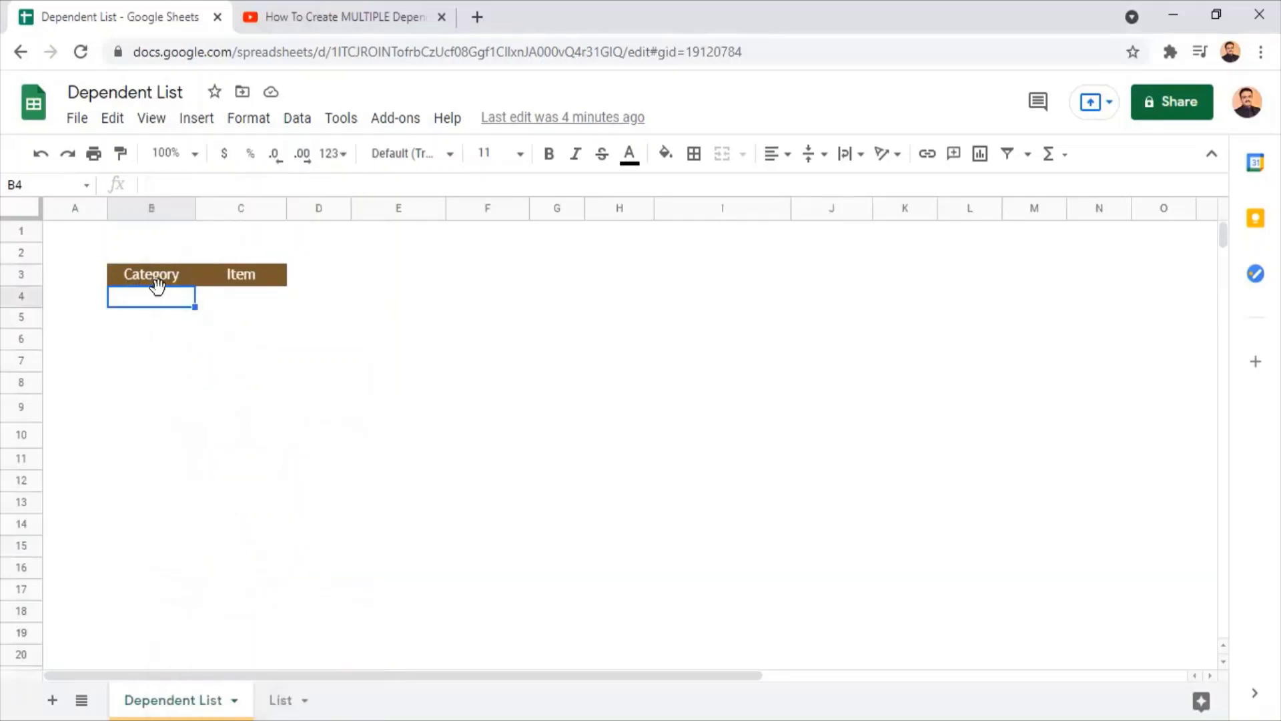
- Start a data validation rule for cell B4 on the Dependent List sheet with the criteria List from a range
left_click(291, 123)
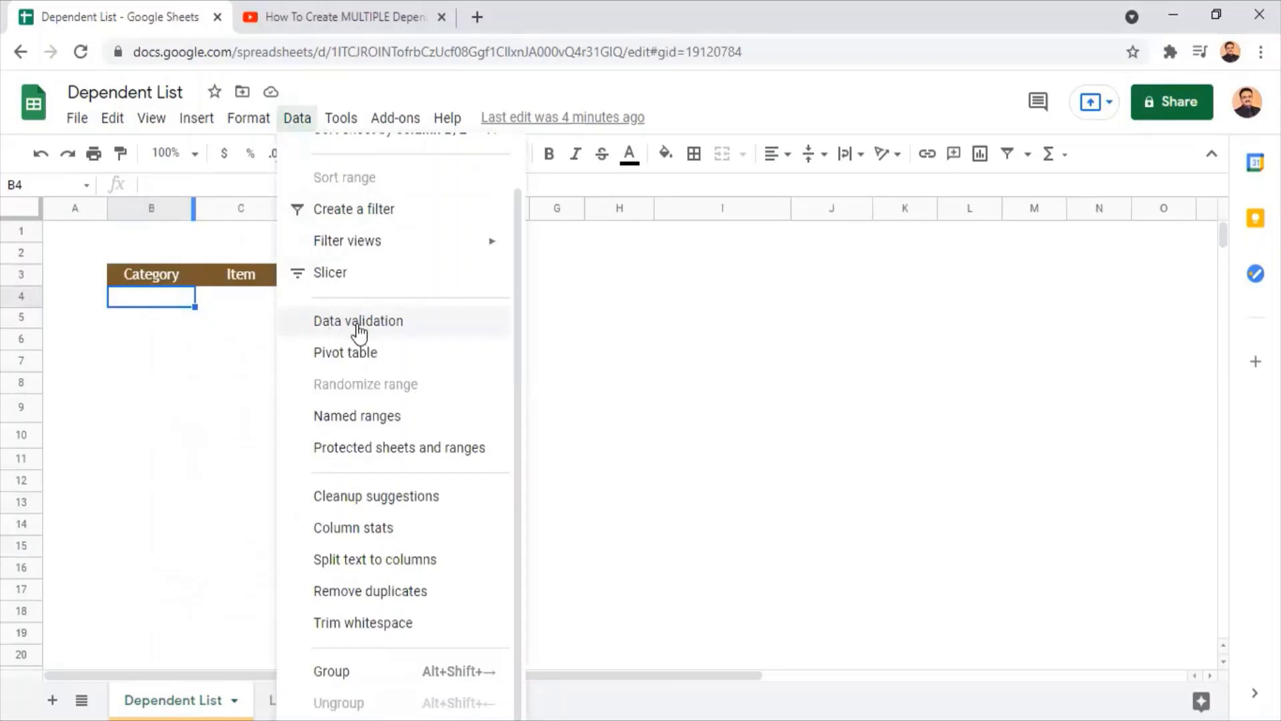
left_click(359, 327)
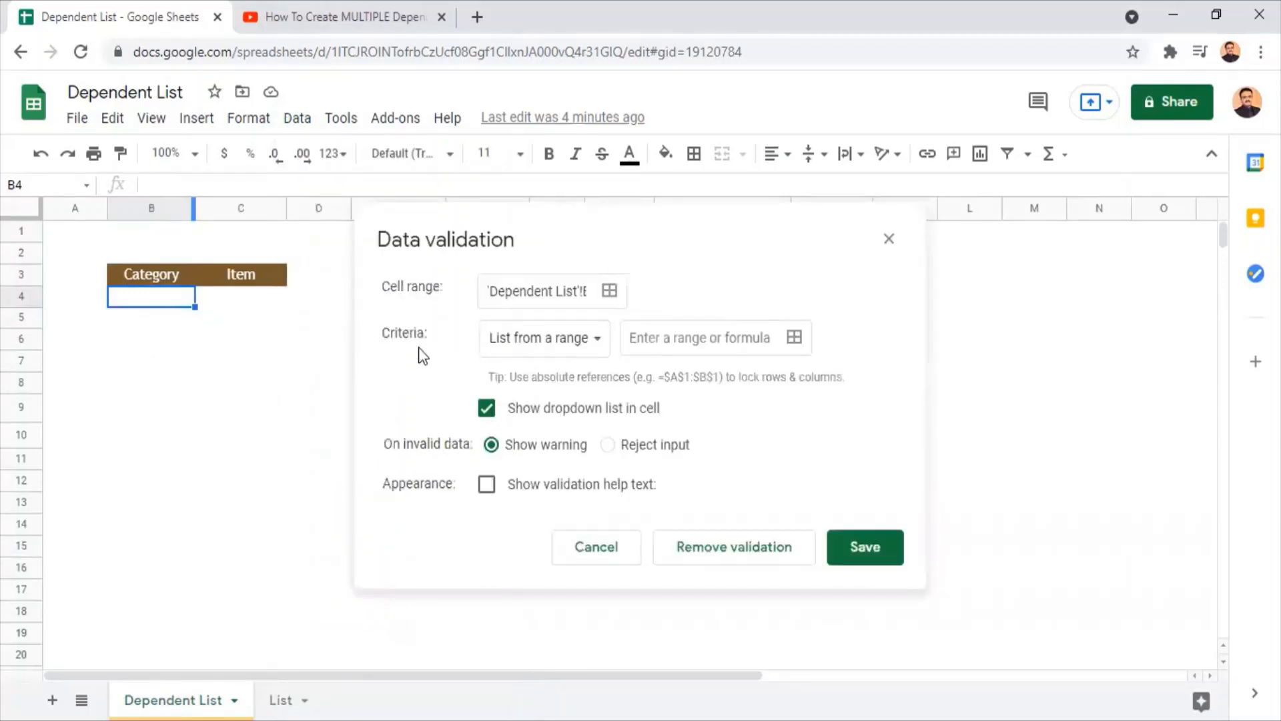
left_click(586, 346)
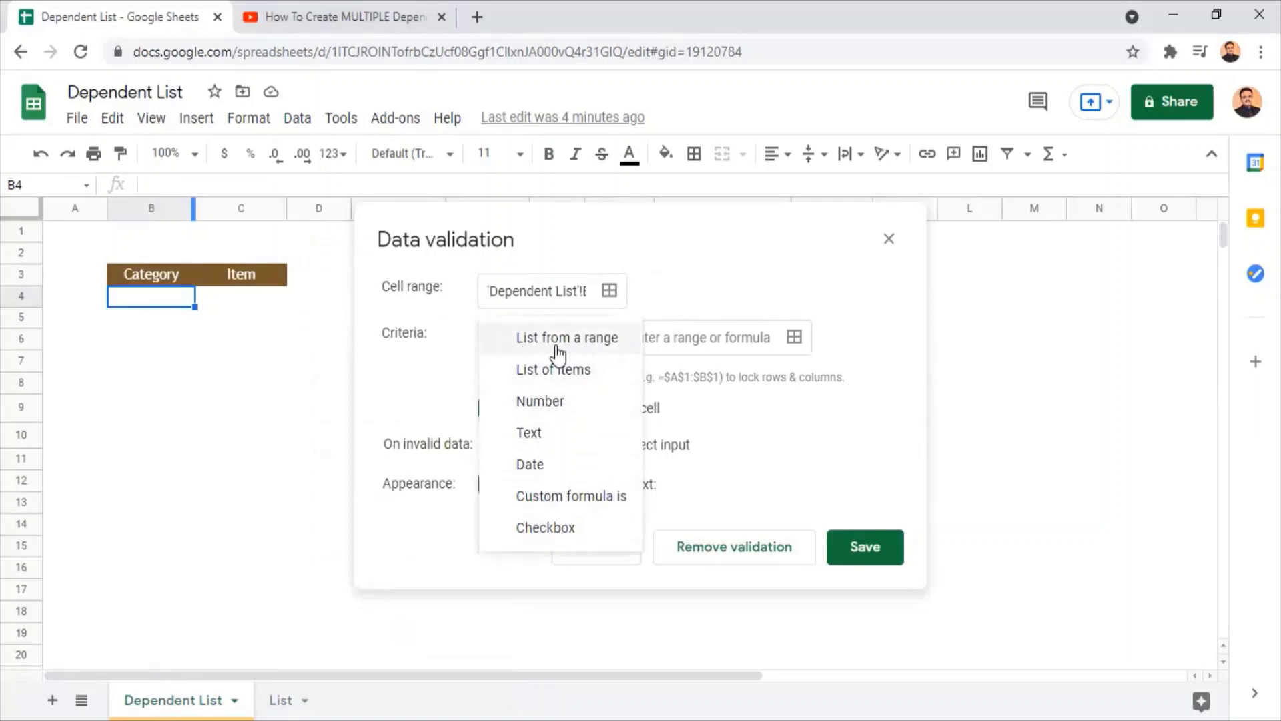
left_click(559, 354)
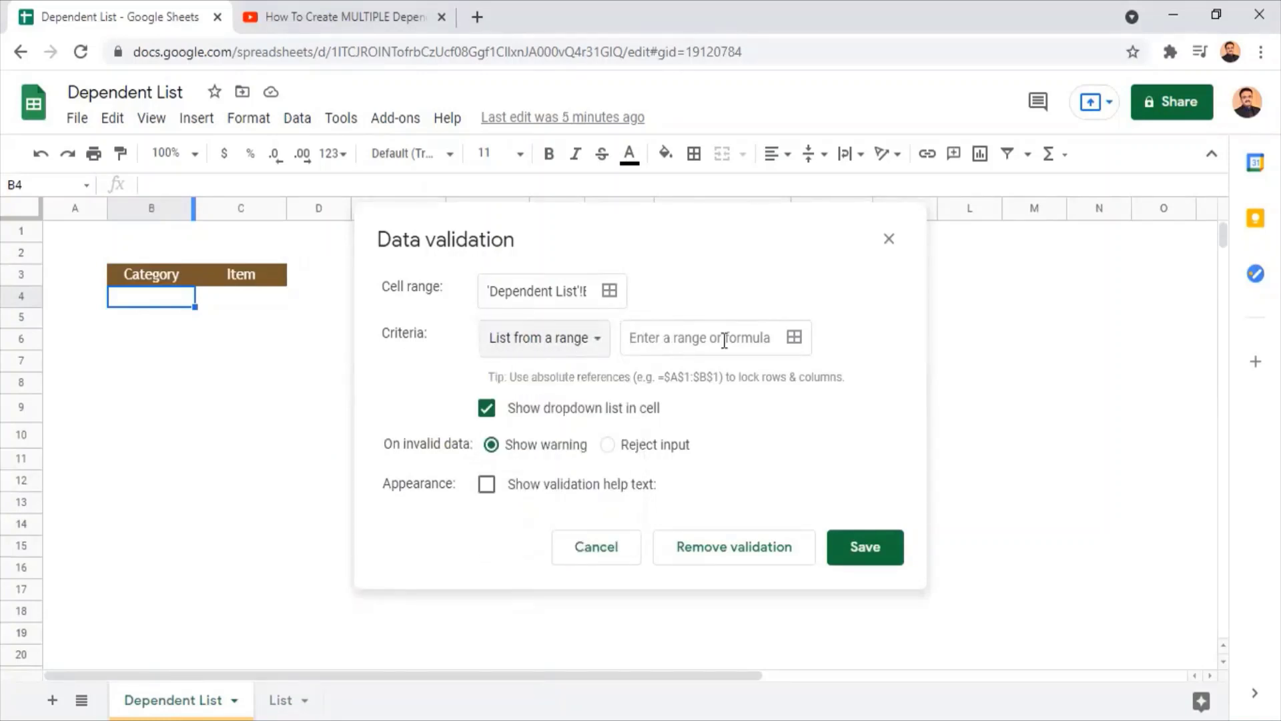
left_click(645, 345)
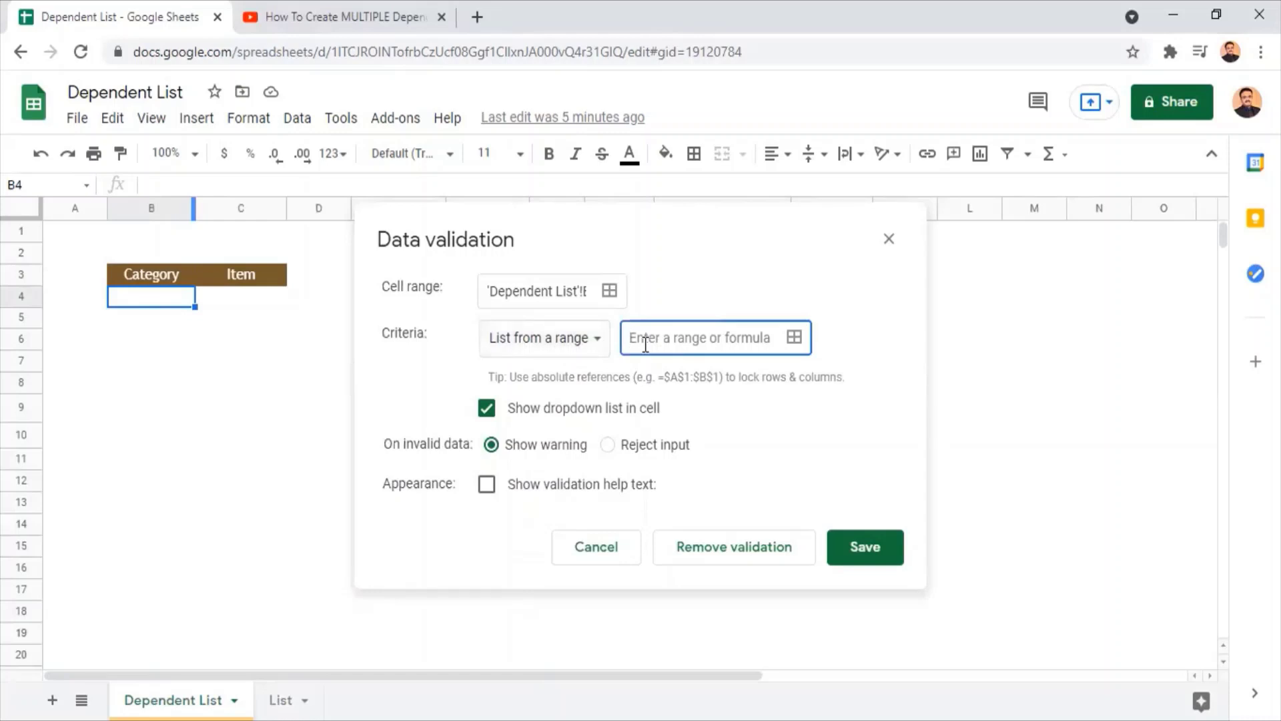
- Use List!B4:B11 as the validation source, set invalid data to Reject input, and save the rule
left_click(793, 337)
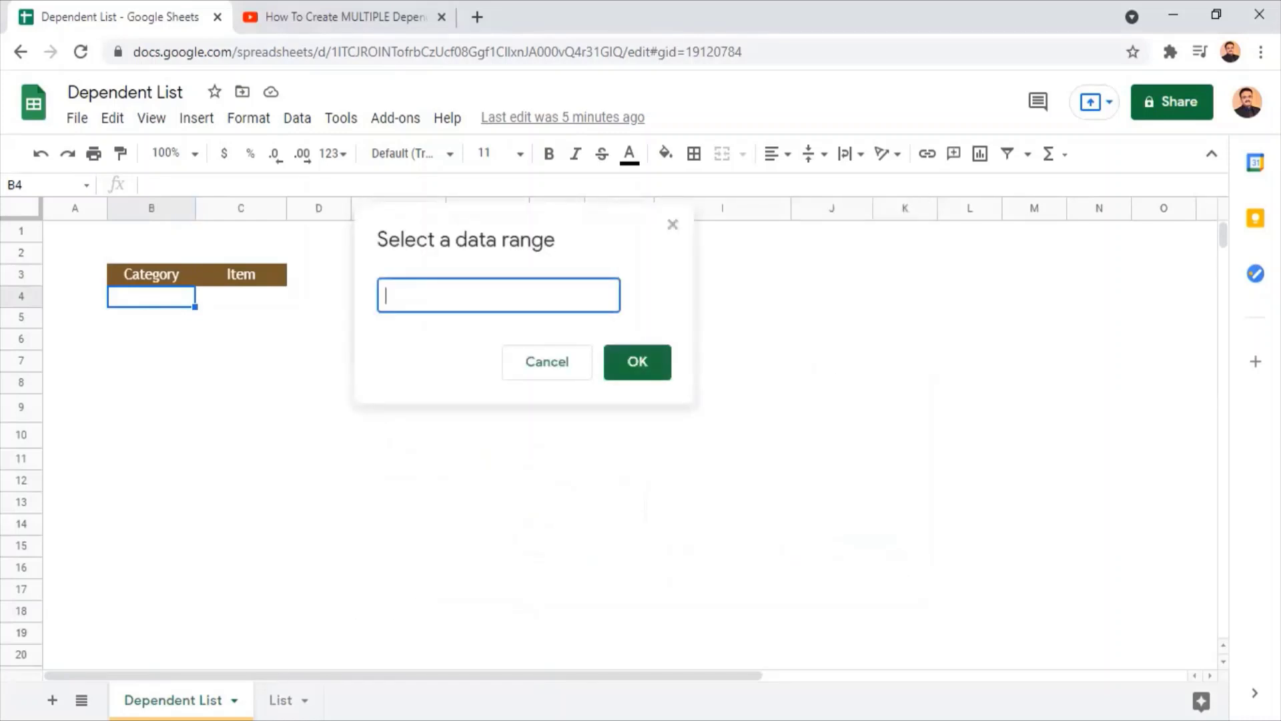
left_click(281, 699)
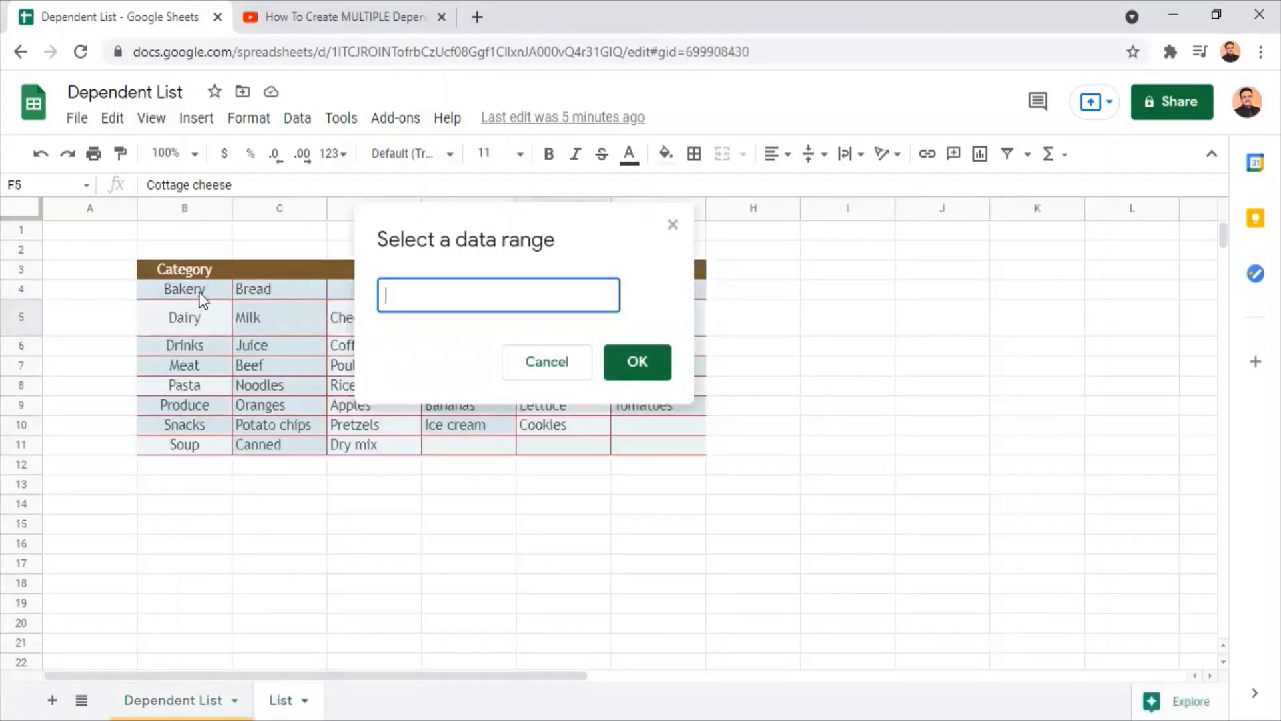
left_click_drag(201, 293, 199, 456)
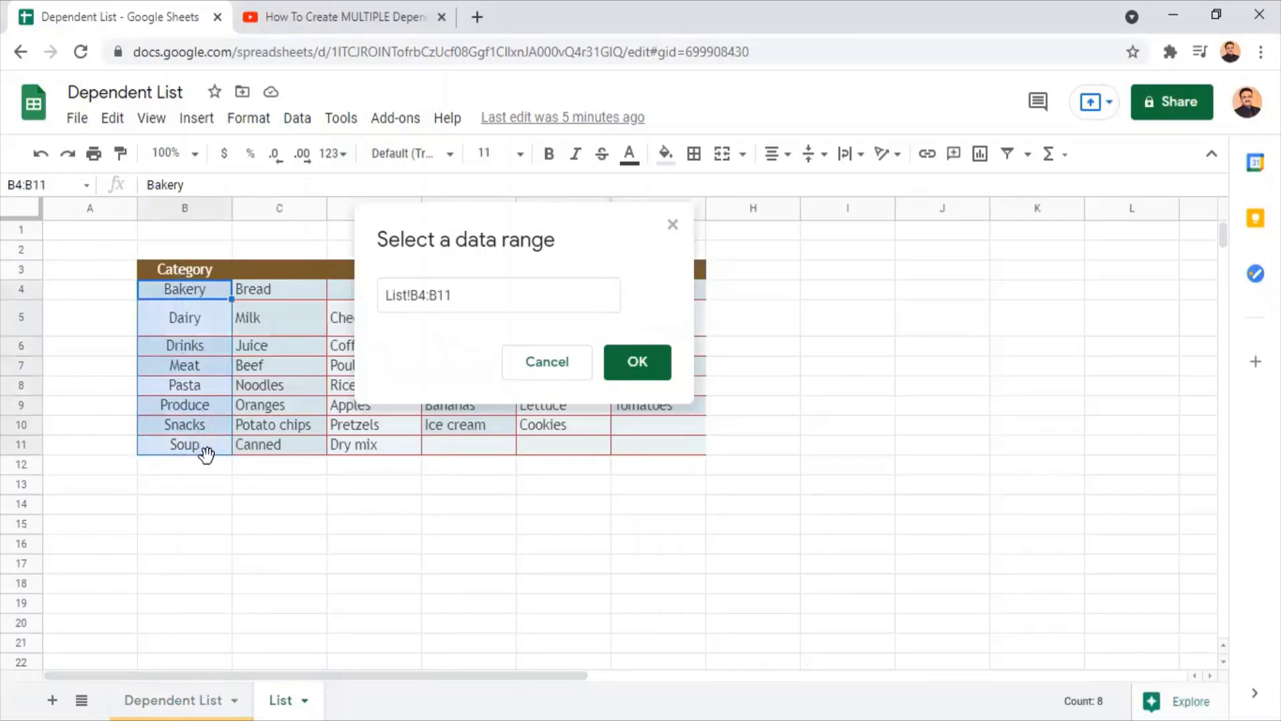
left_click(637, 362)
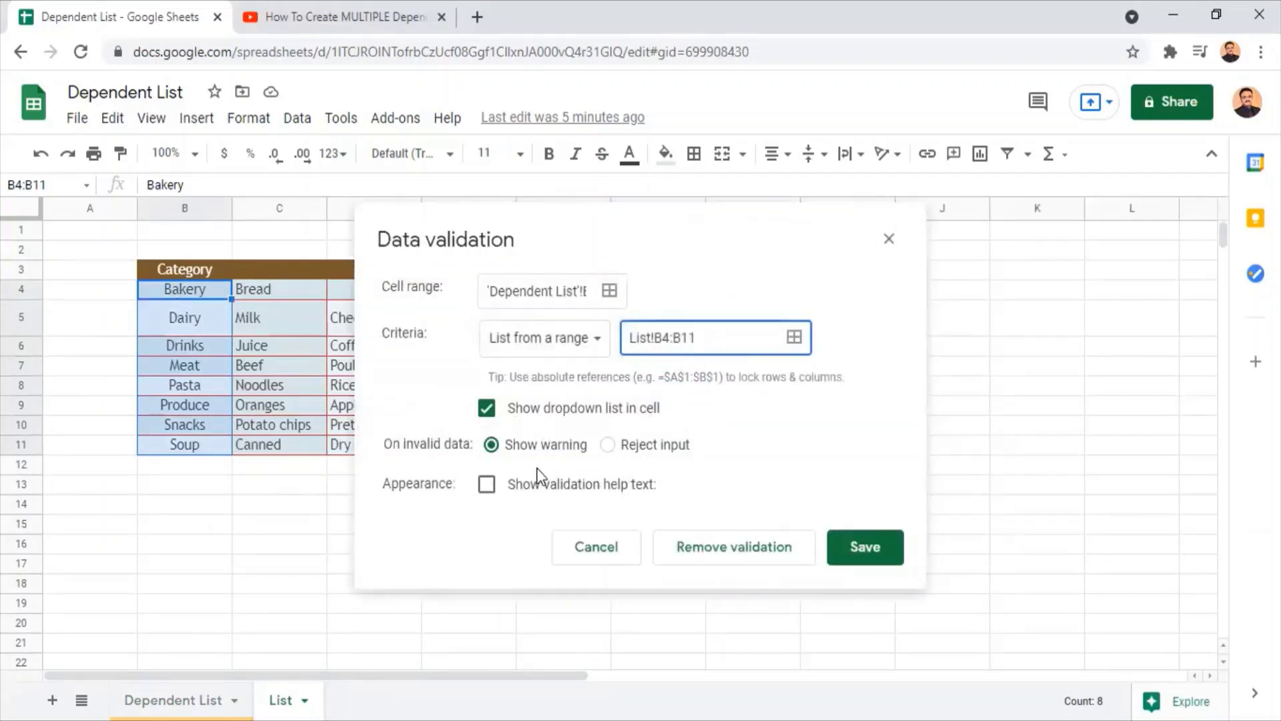
left_click(608, 446)
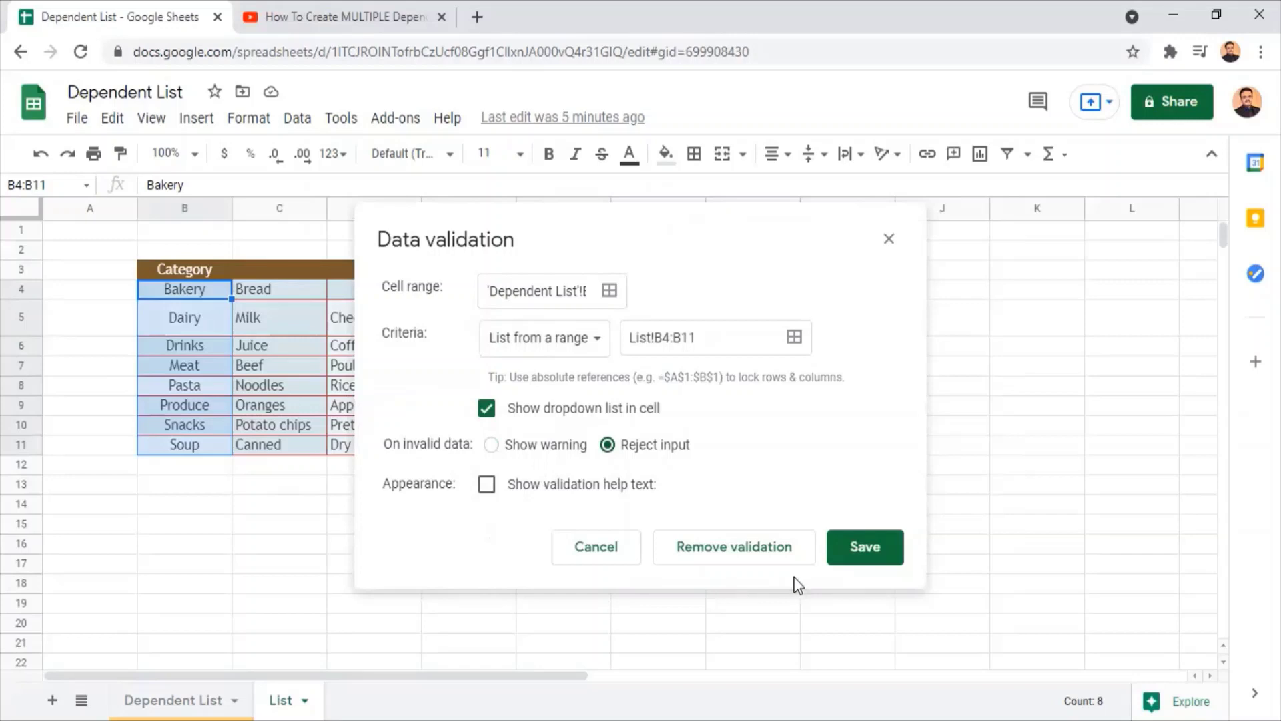
left_click(842, 556)
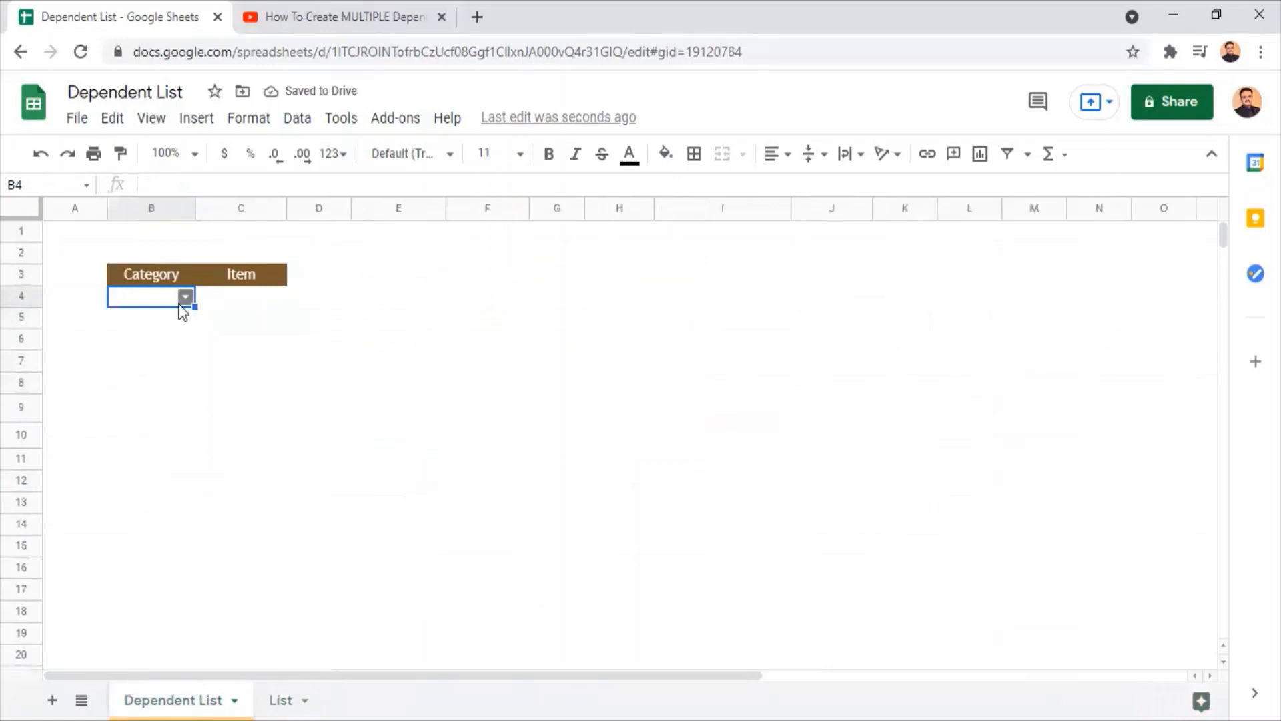
- Choose Bakery from the category dropdown in cell B4
left_click(185, 297)
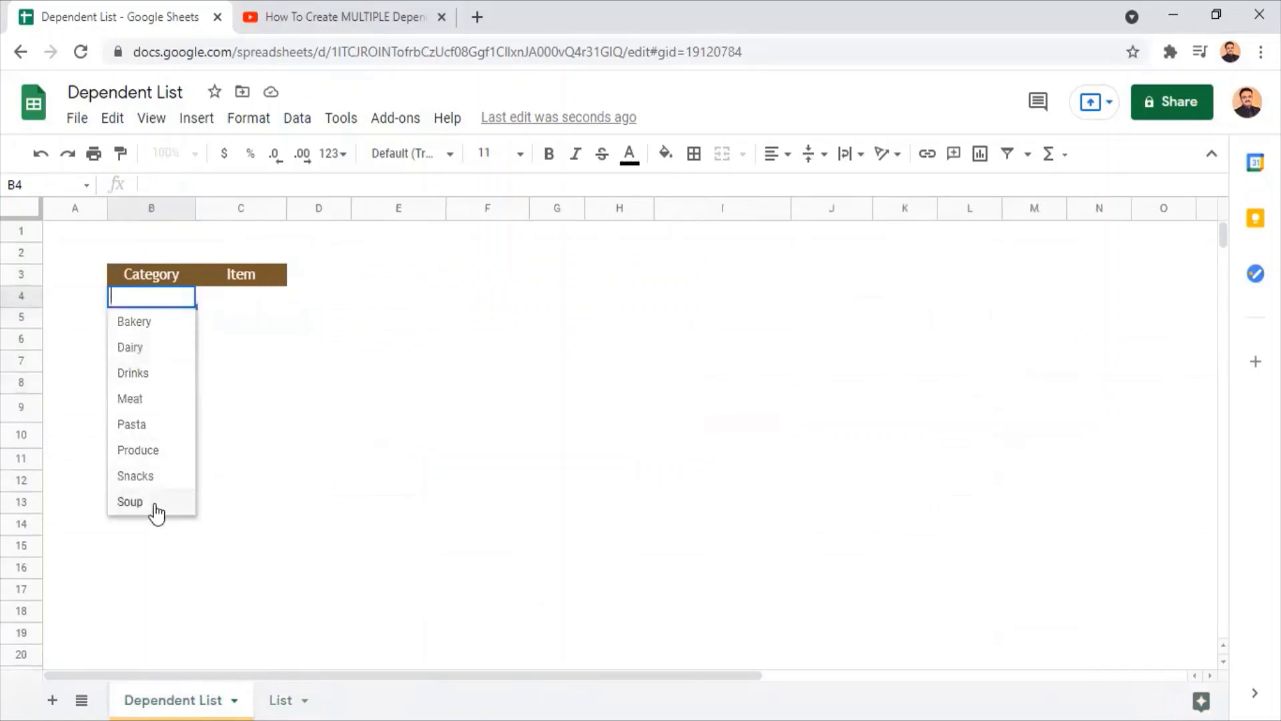
left_click(134, 322)
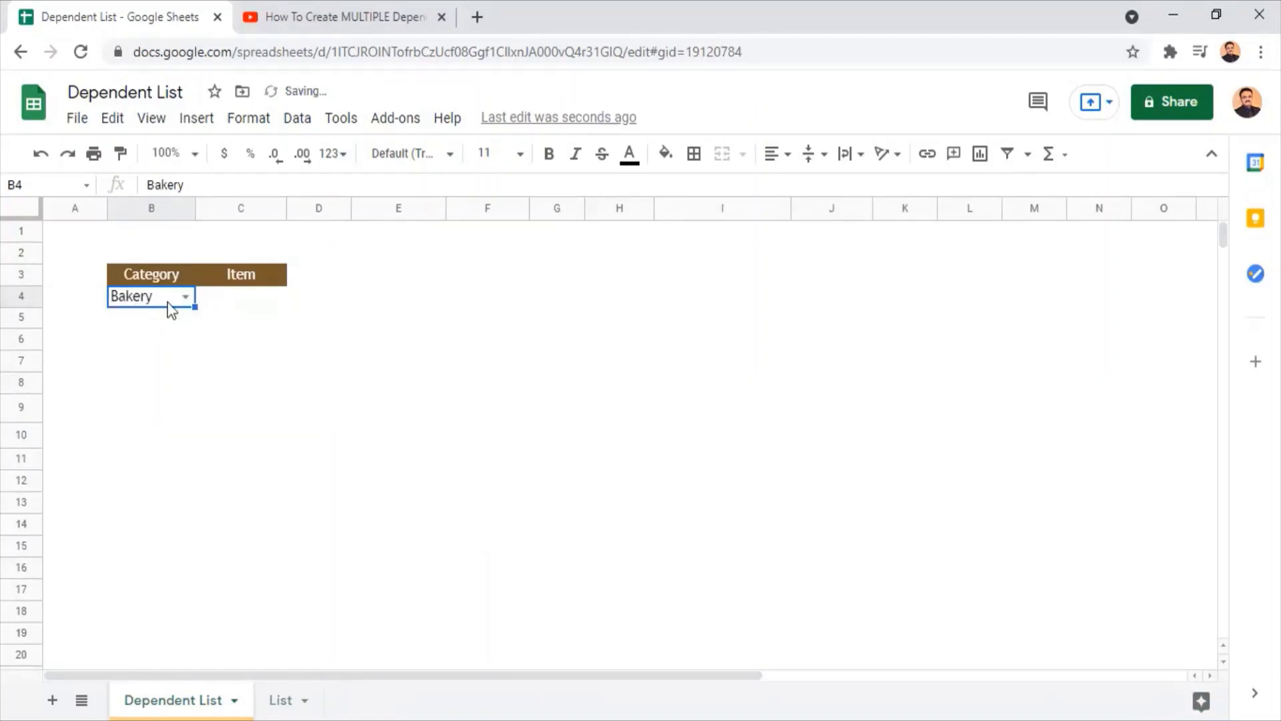
left_click(185, 297)
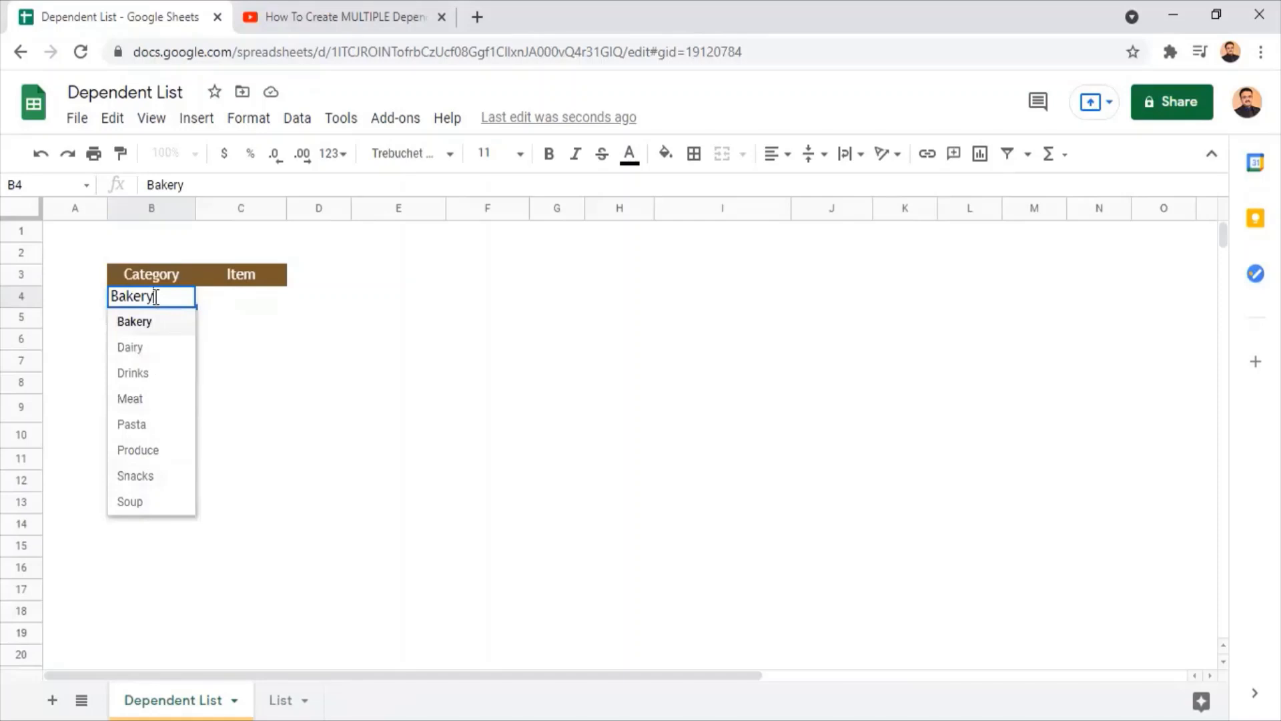
left_click(151, 325)
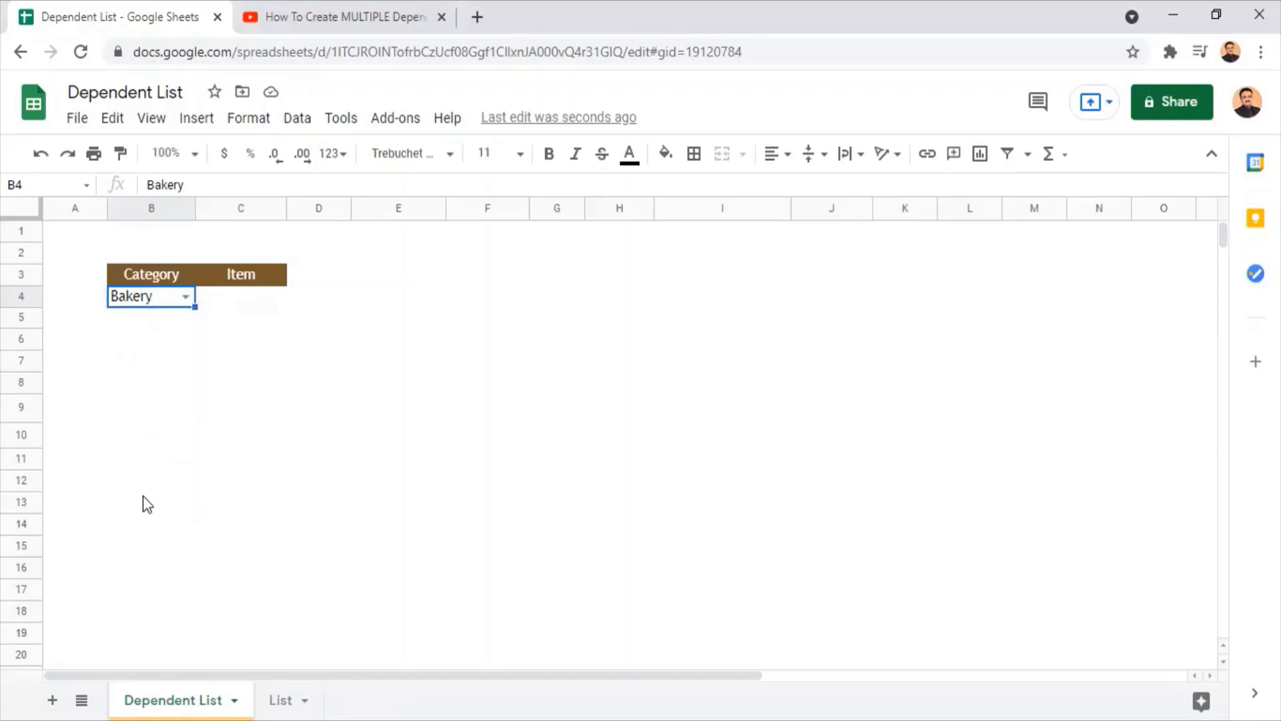
- Copy cell B4 and paste only its data validation into B5:B11
right_click(161, 306)
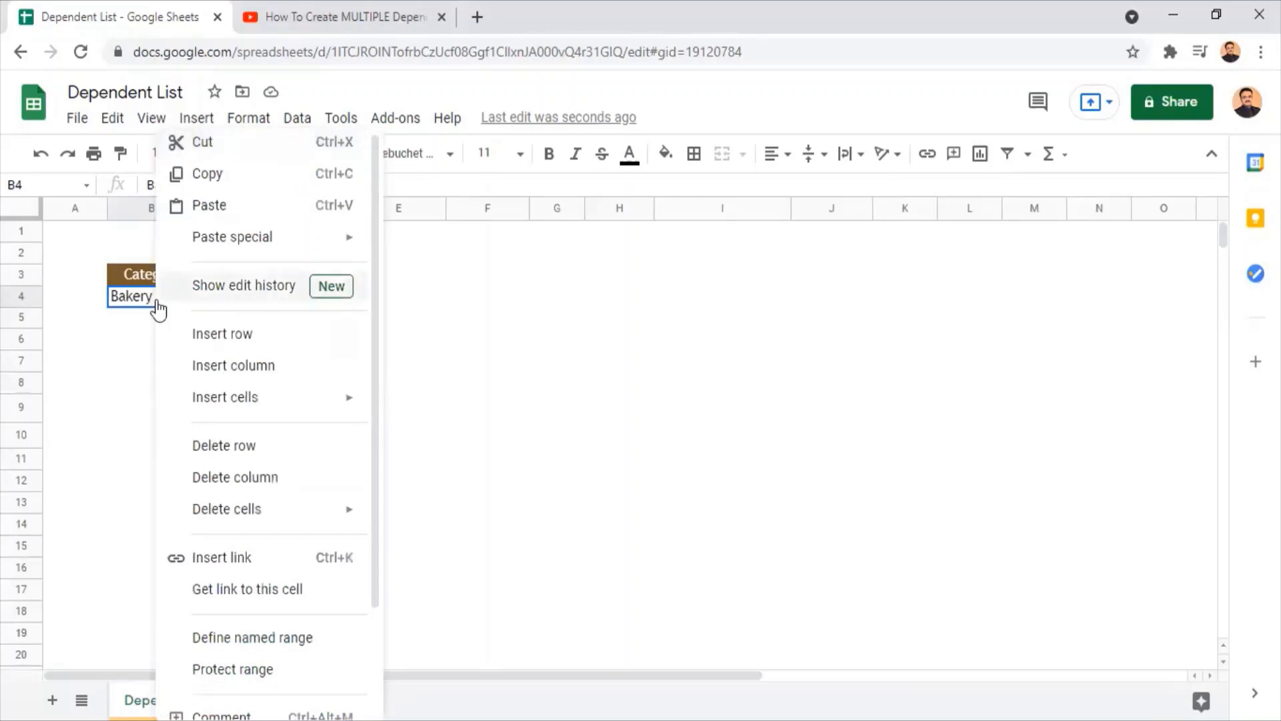
left_click(212, 177)
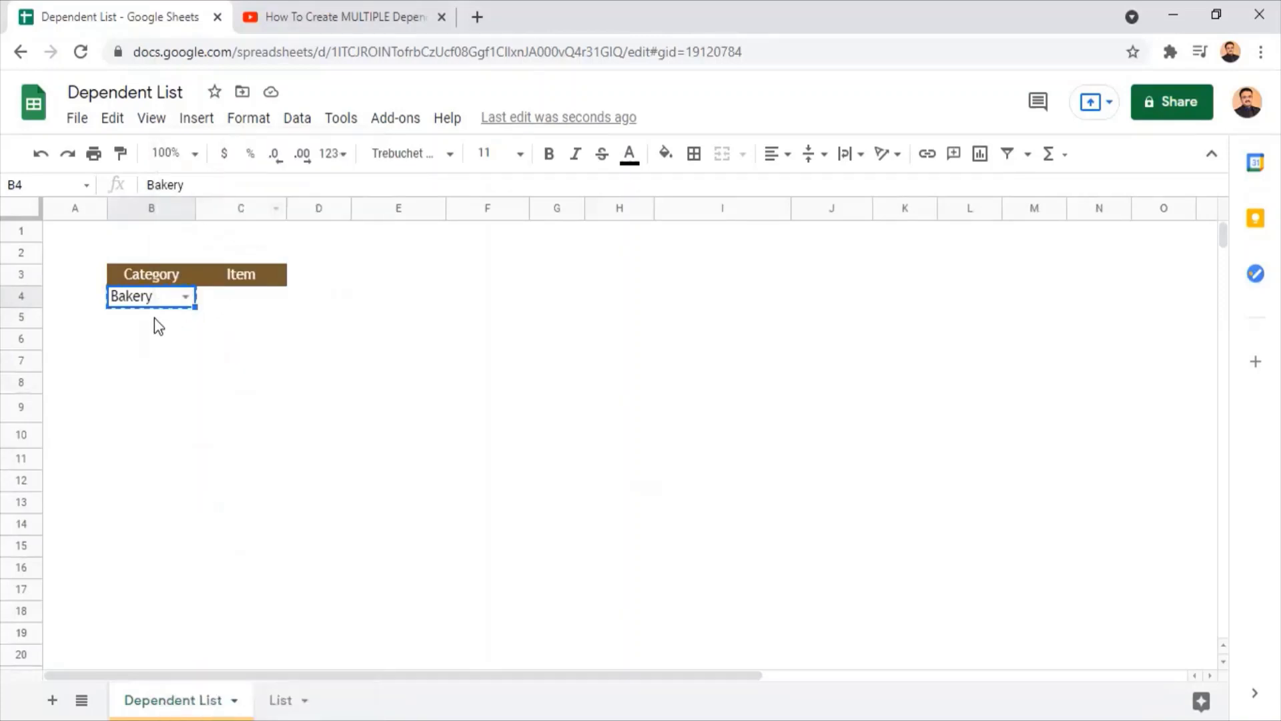
left_click_drag(154, 319, 146, 452)
right_click(147, 402)
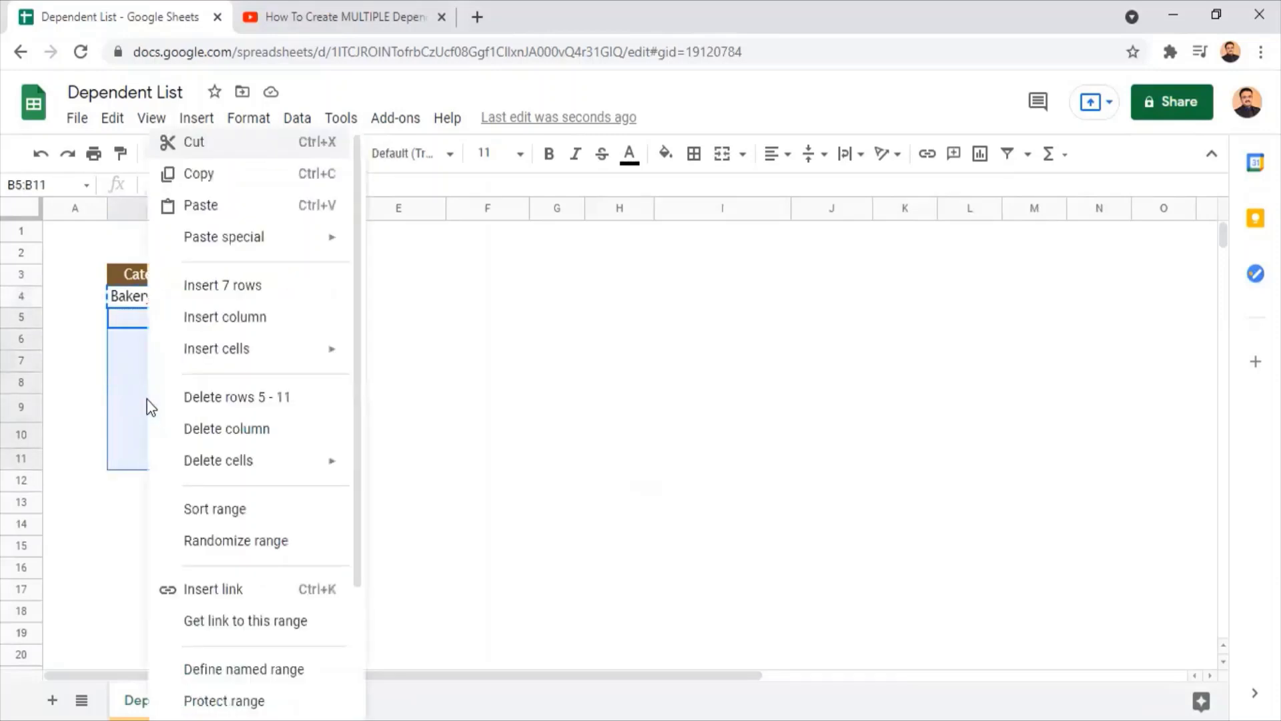
mouse_move(195, 252)
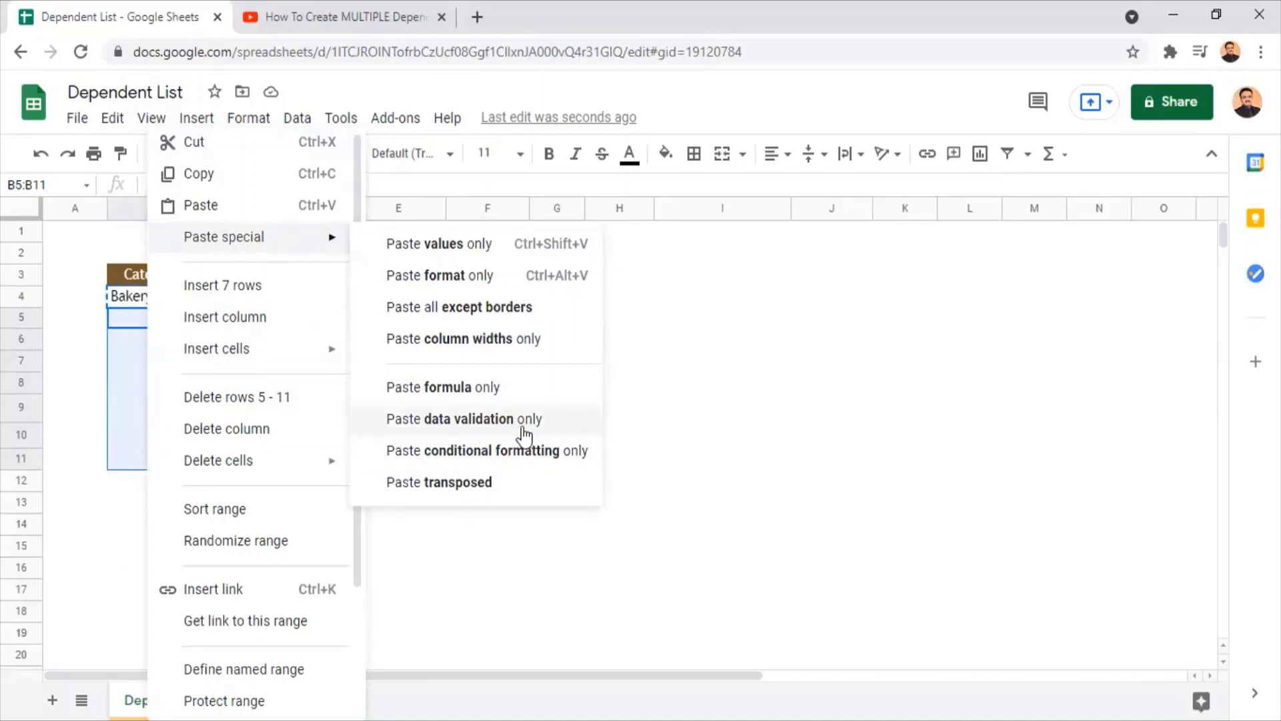
left_click(476, 420)
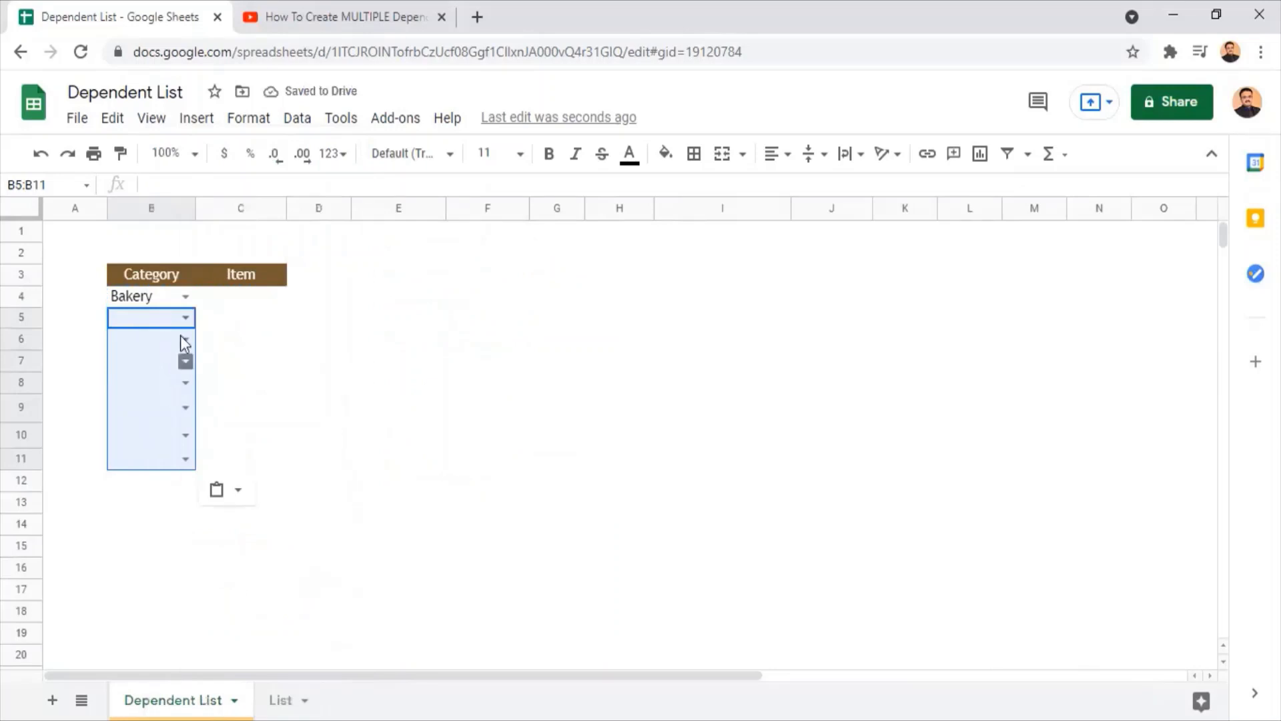
- Choose Dairy, Drinks, Meat, Pasta, Produce, Snacks and Soup, in that order, from the category dropdowns in B5 through B11
left_click(181, 318)
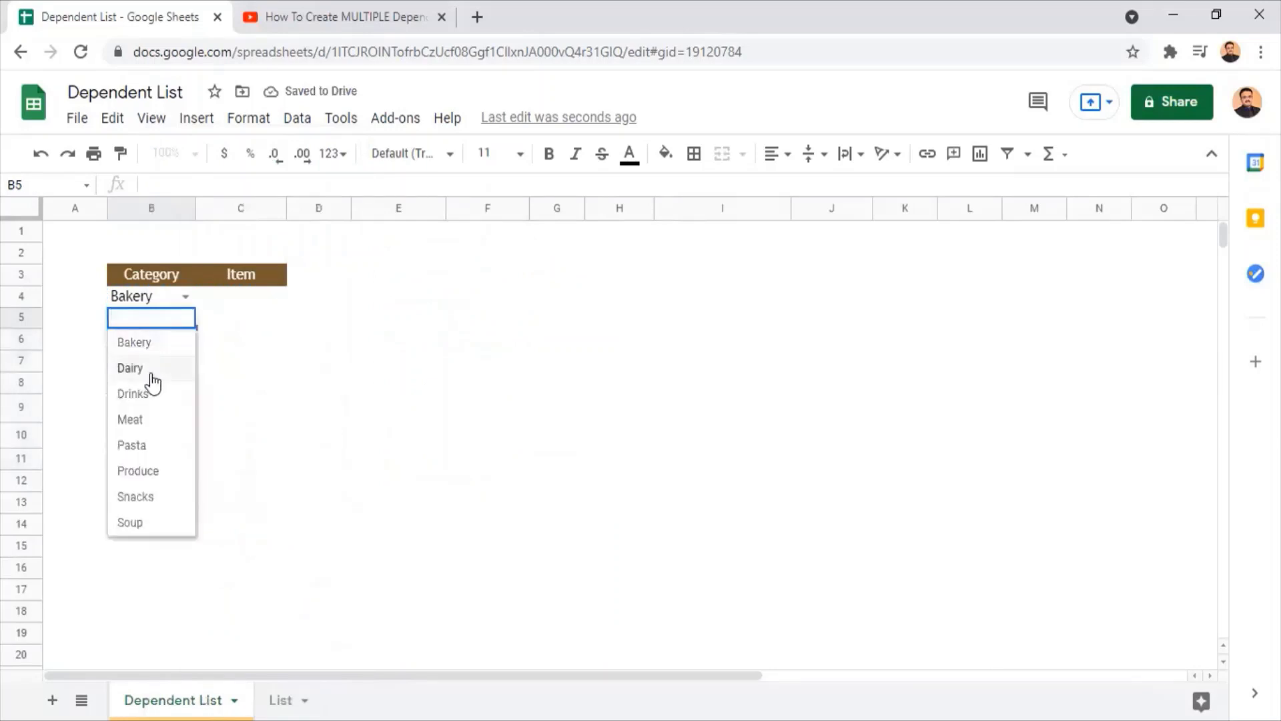
left_click(130, 369)
left_click(185, 343)
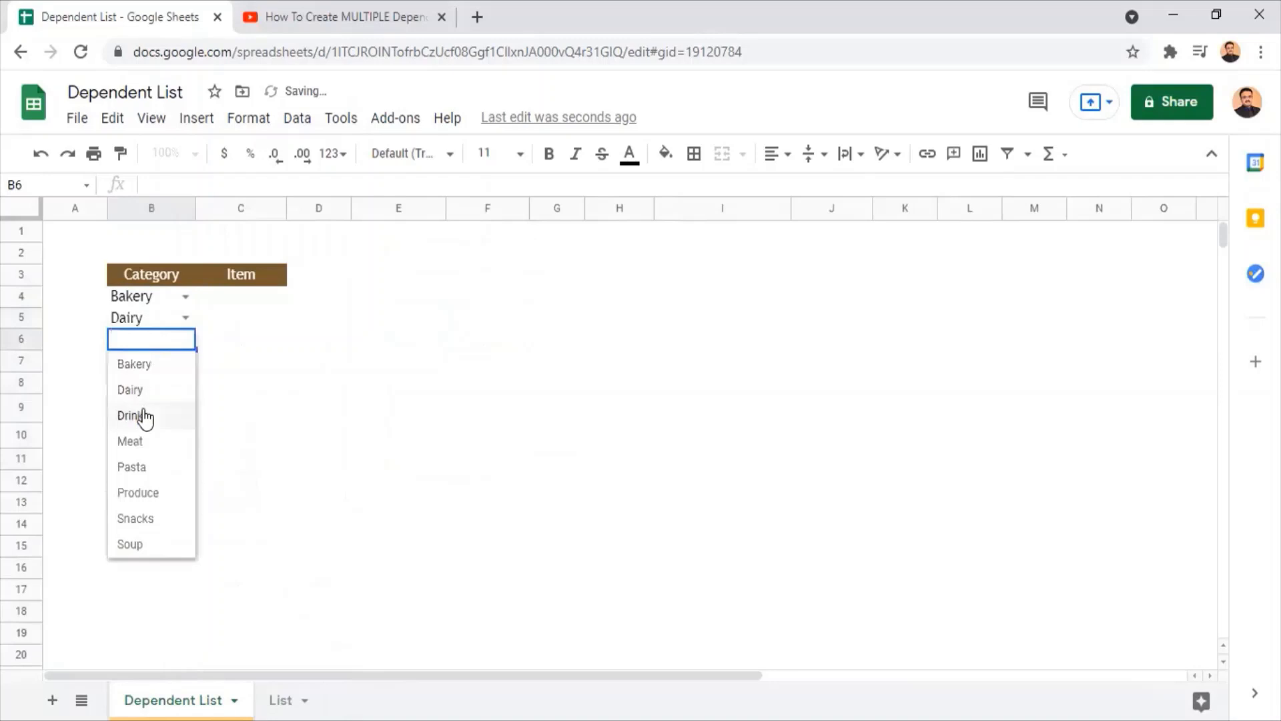
left_click(146, 413)
left_click(185, 362)
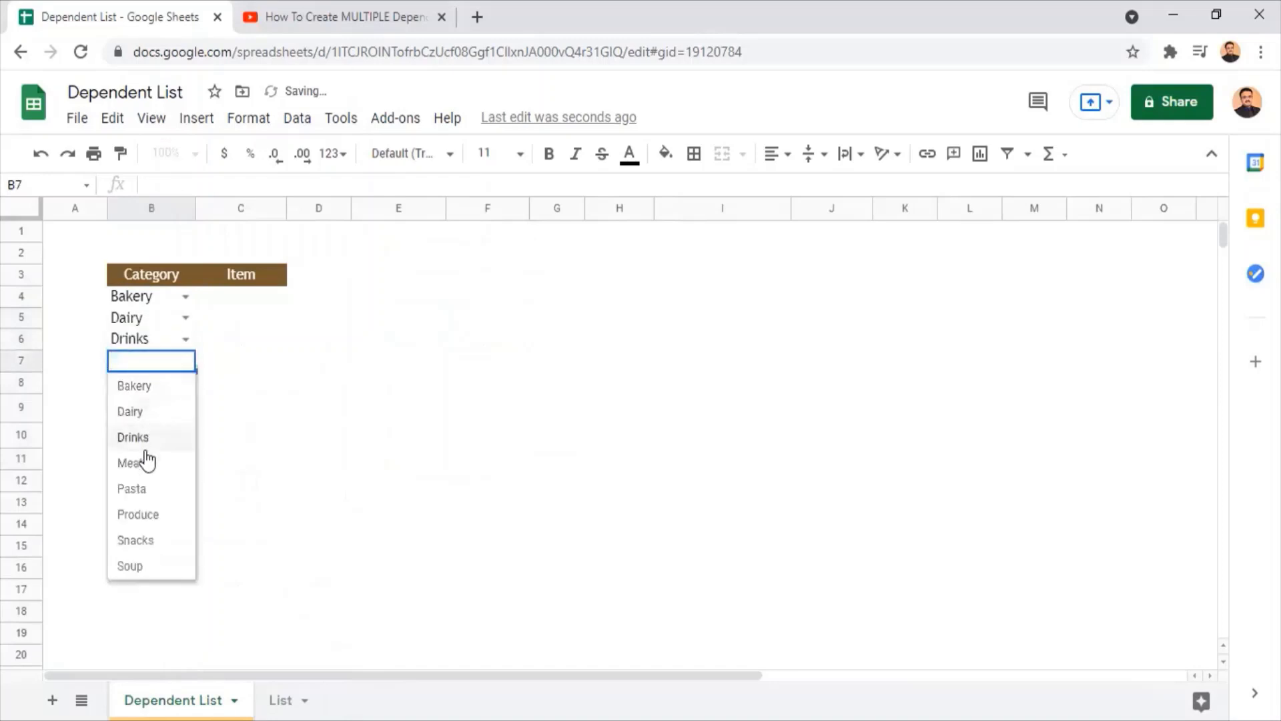
left_click(141, 462)
left_click(186, 383)
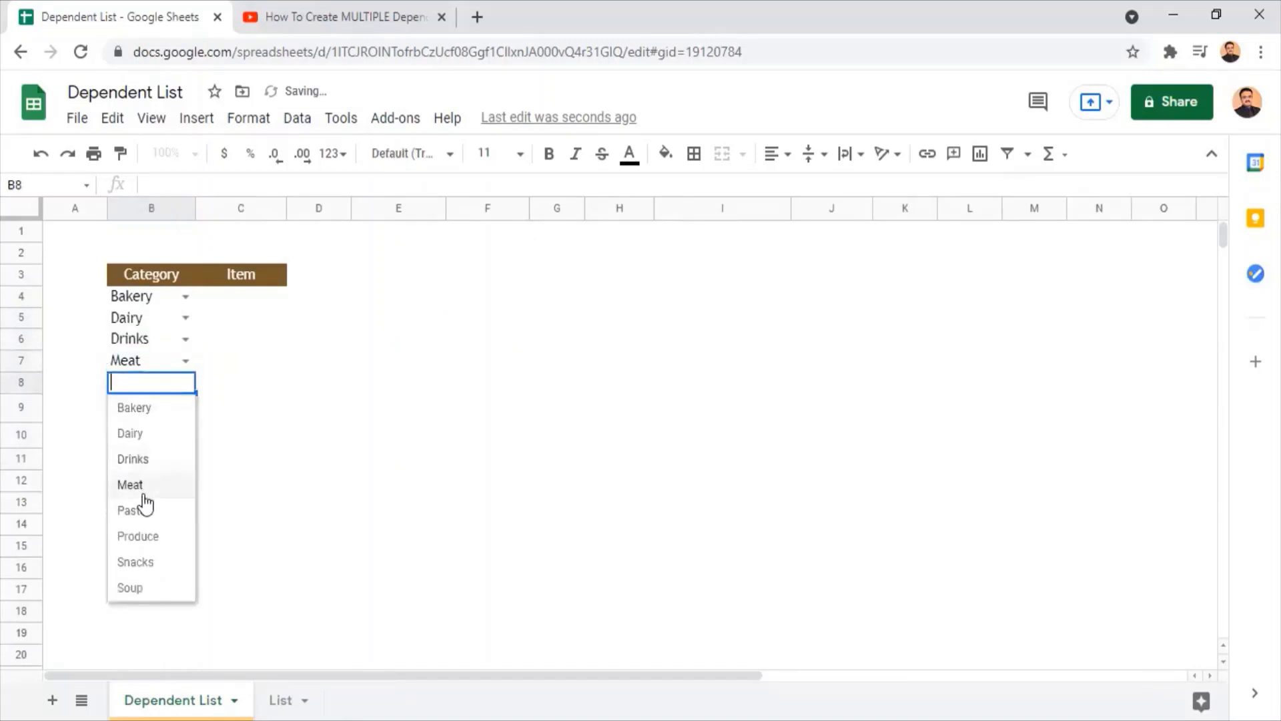
left_click(143, 512)
left_click(185, 408)
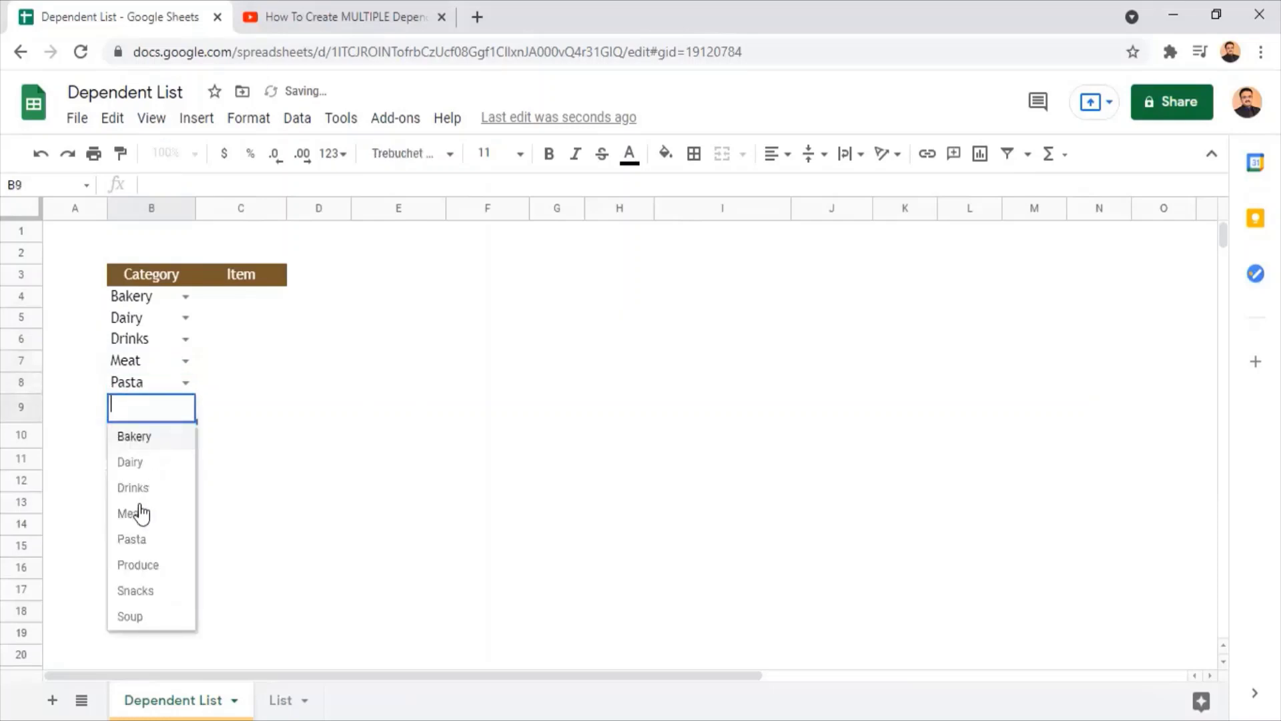
left_click(134, 566)
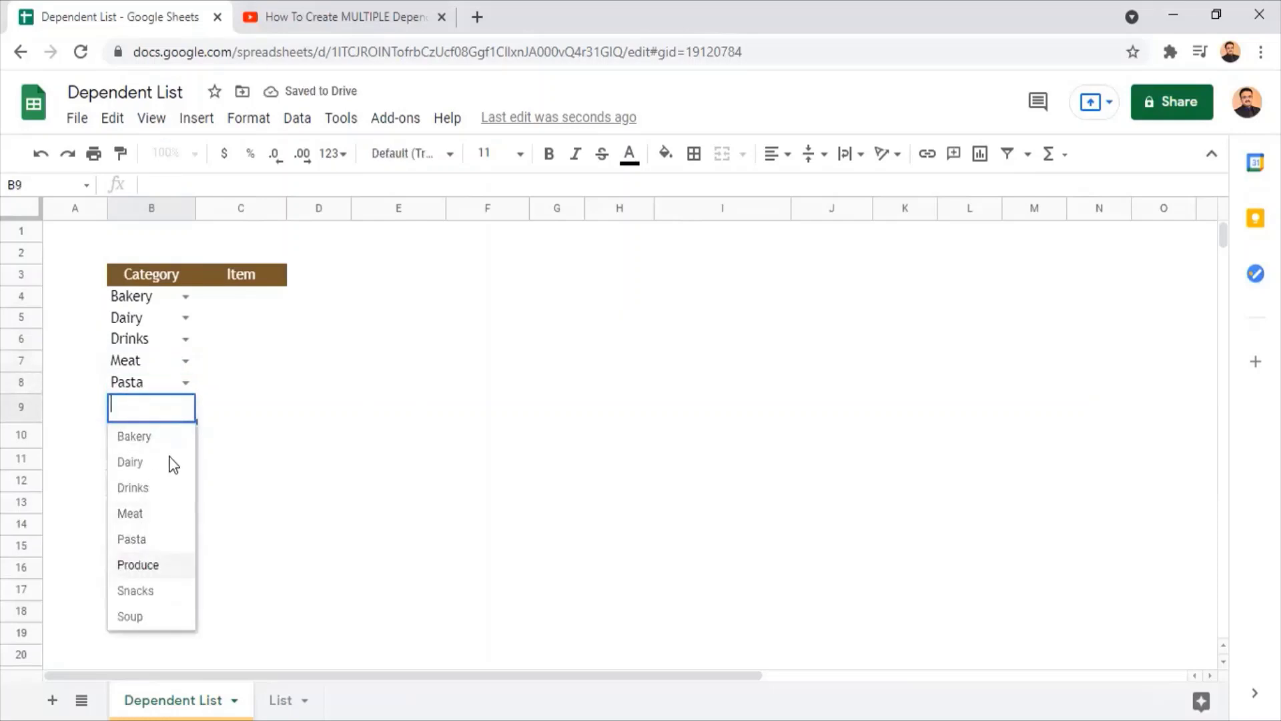
left_click(185, 435)
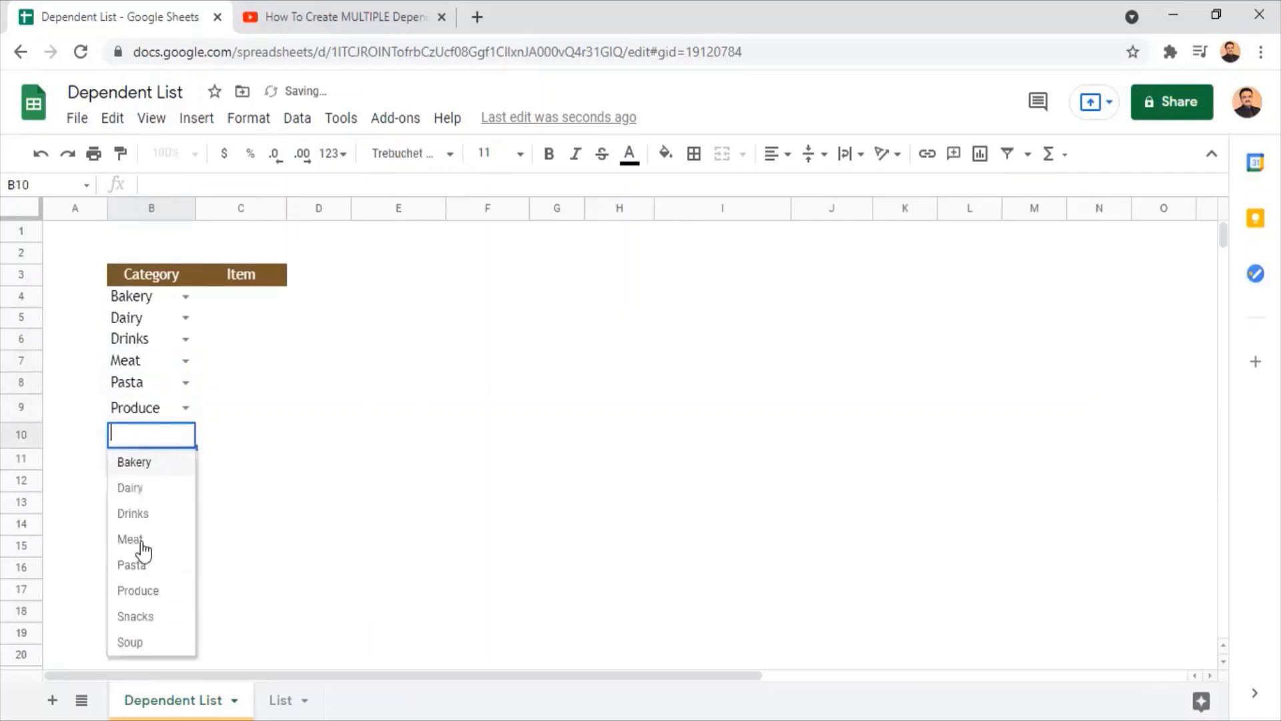
left_click(136, 614)
left_click(186, 460)
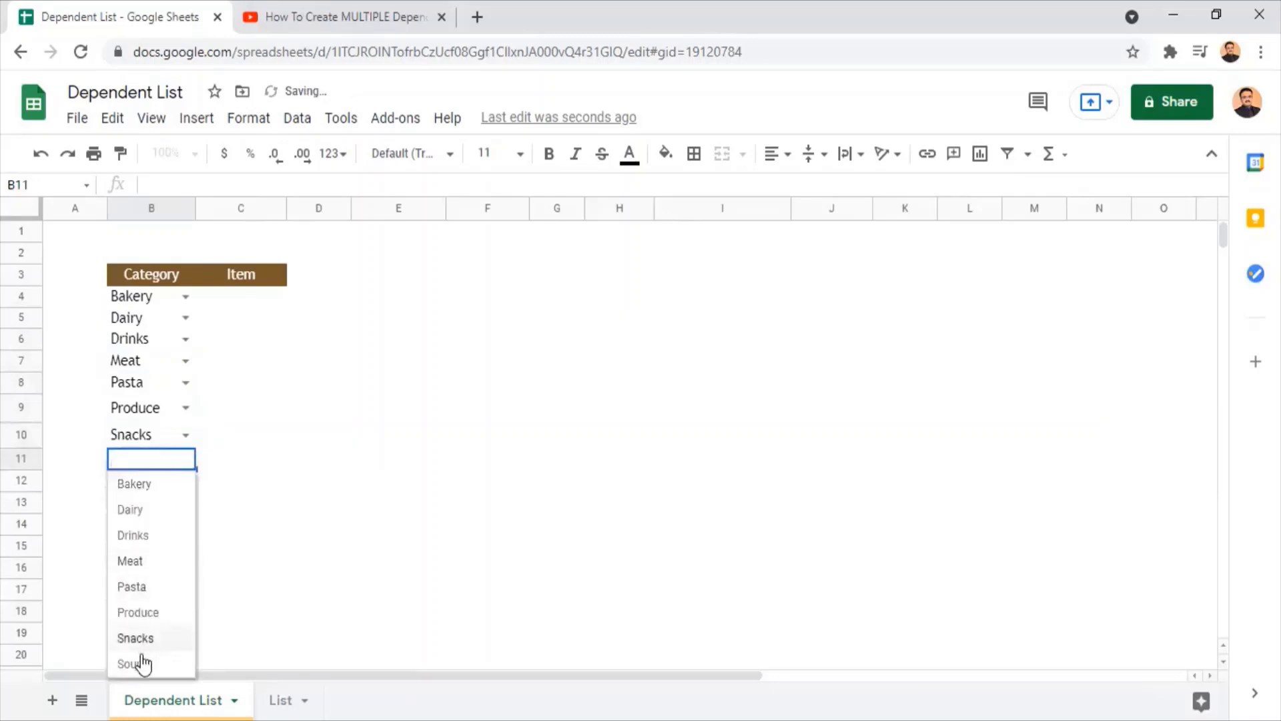
left_click(150, 664)
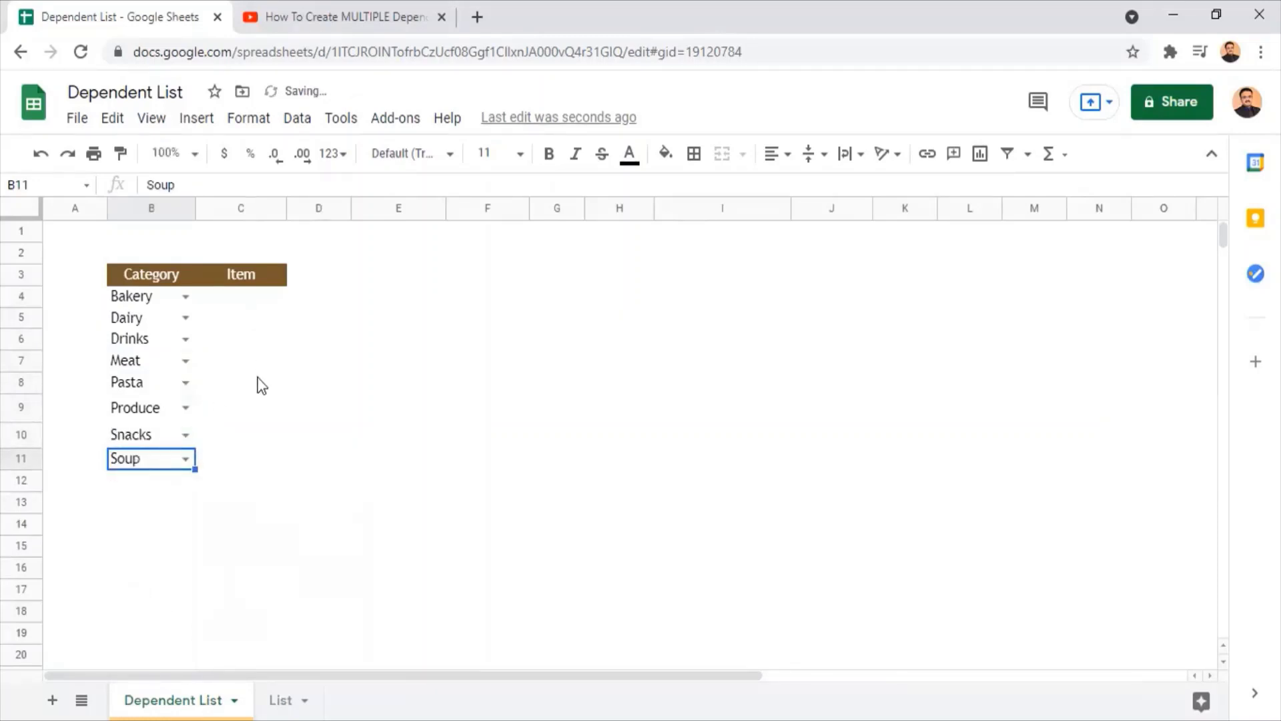
left_click(229, 337)
left_click(221, 300)
left_click(222, 319)
left_click(221, 361)
left_click(222, 410)
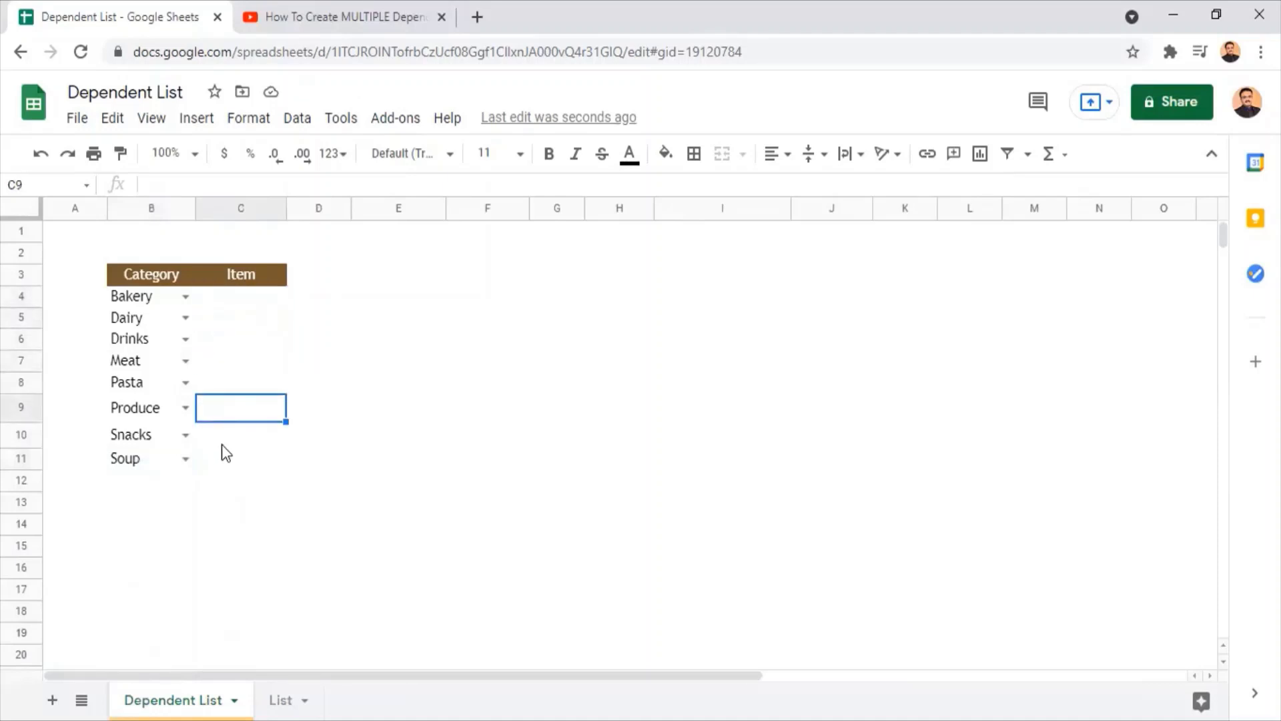
- Begin an INDEX formula in cell I4 of the List sheet with the absolute range $C$4:$G$11 as its reference
left_click(285, 700)
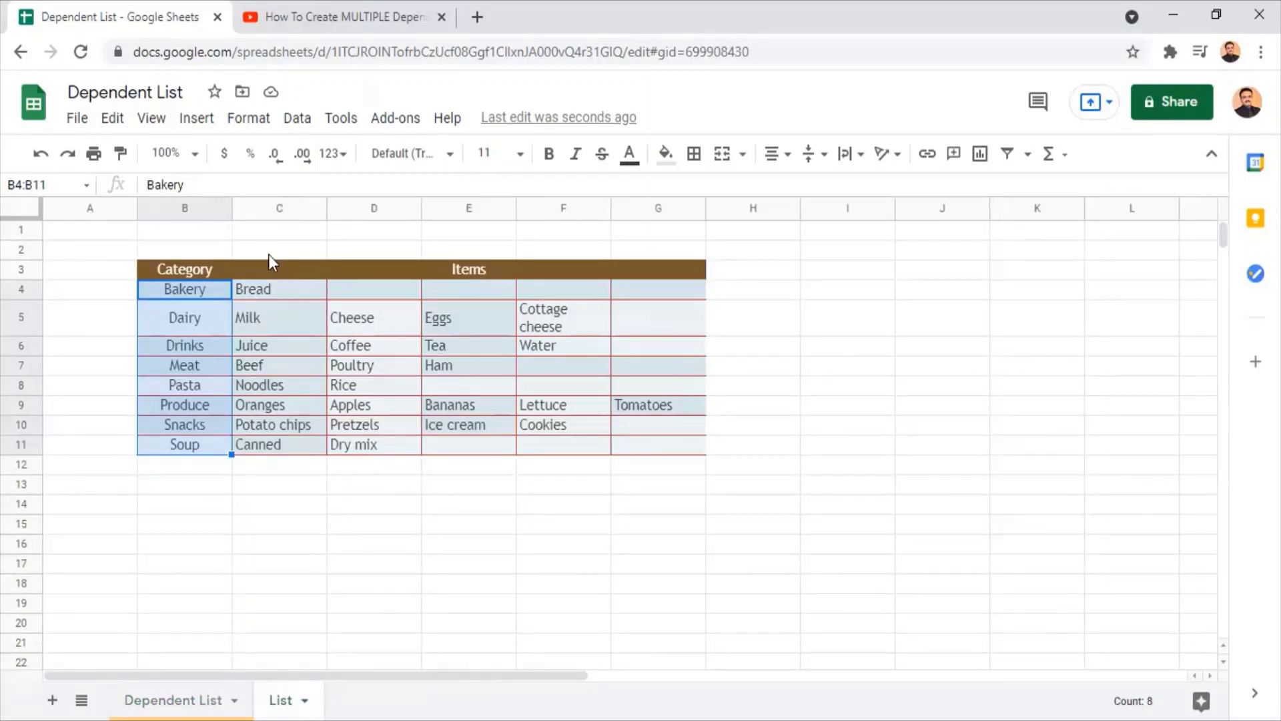
left_click(268, 291)
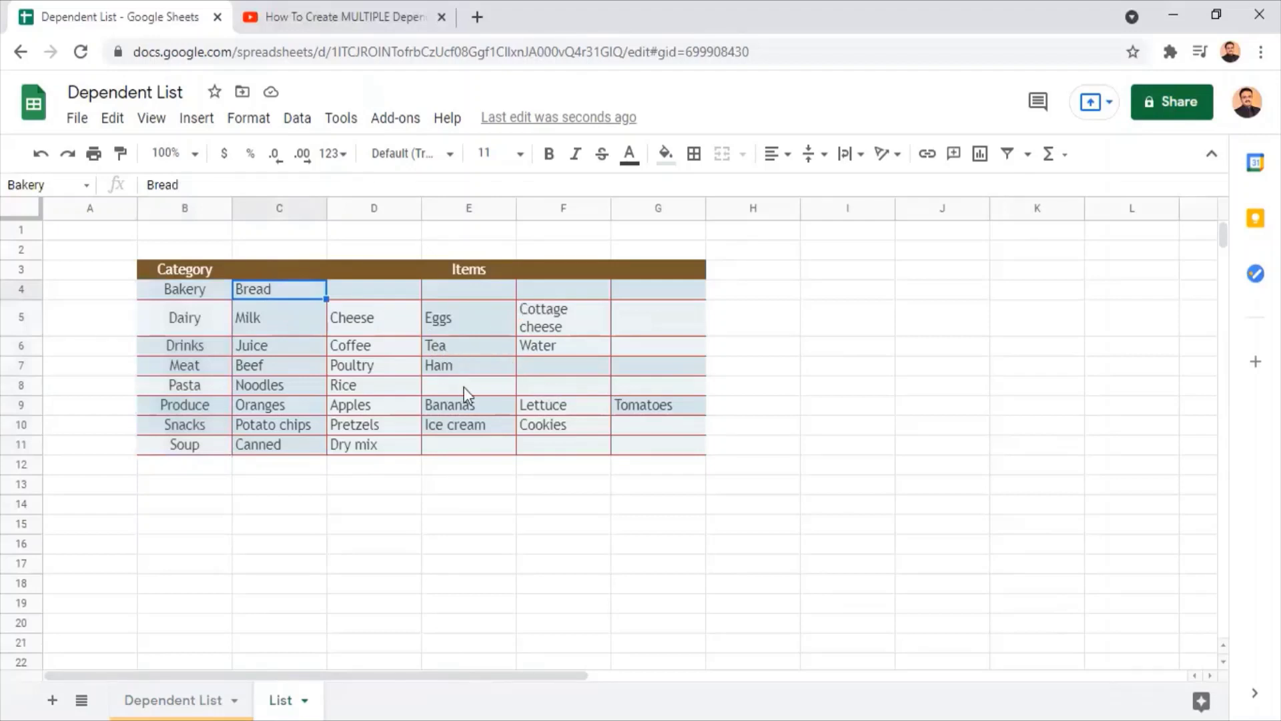
left_click(825, 294)
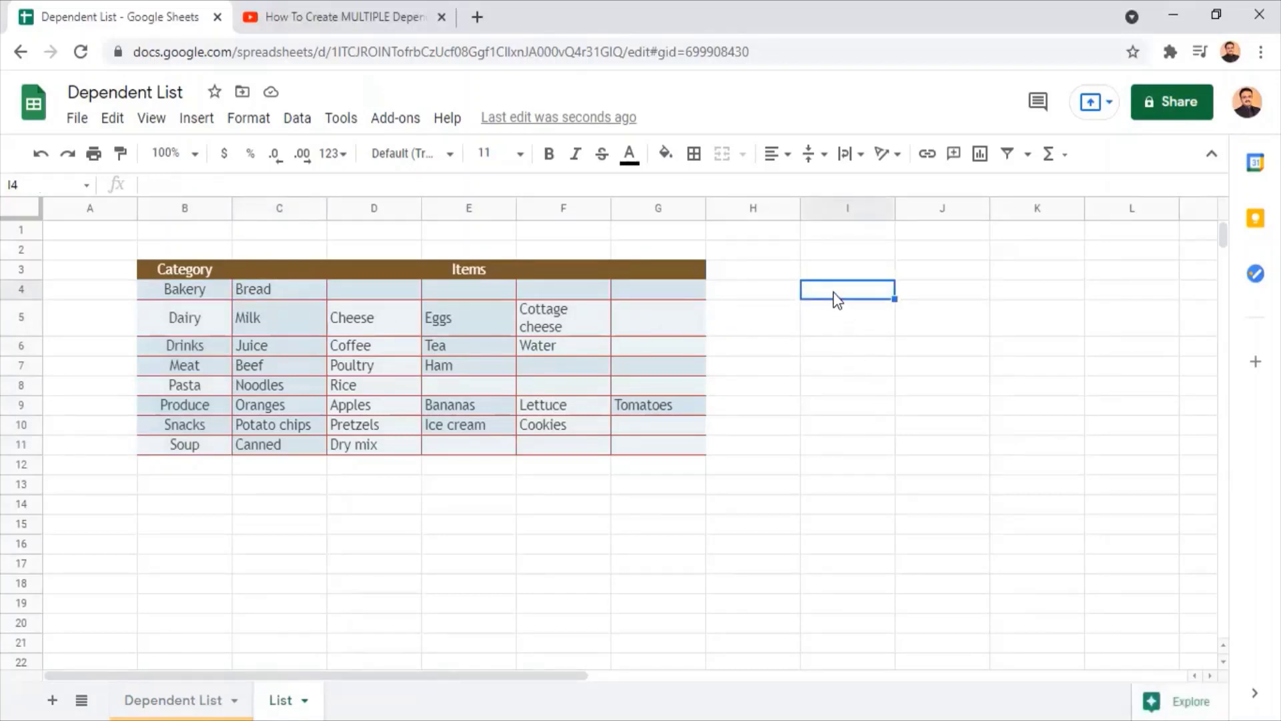
type("=")
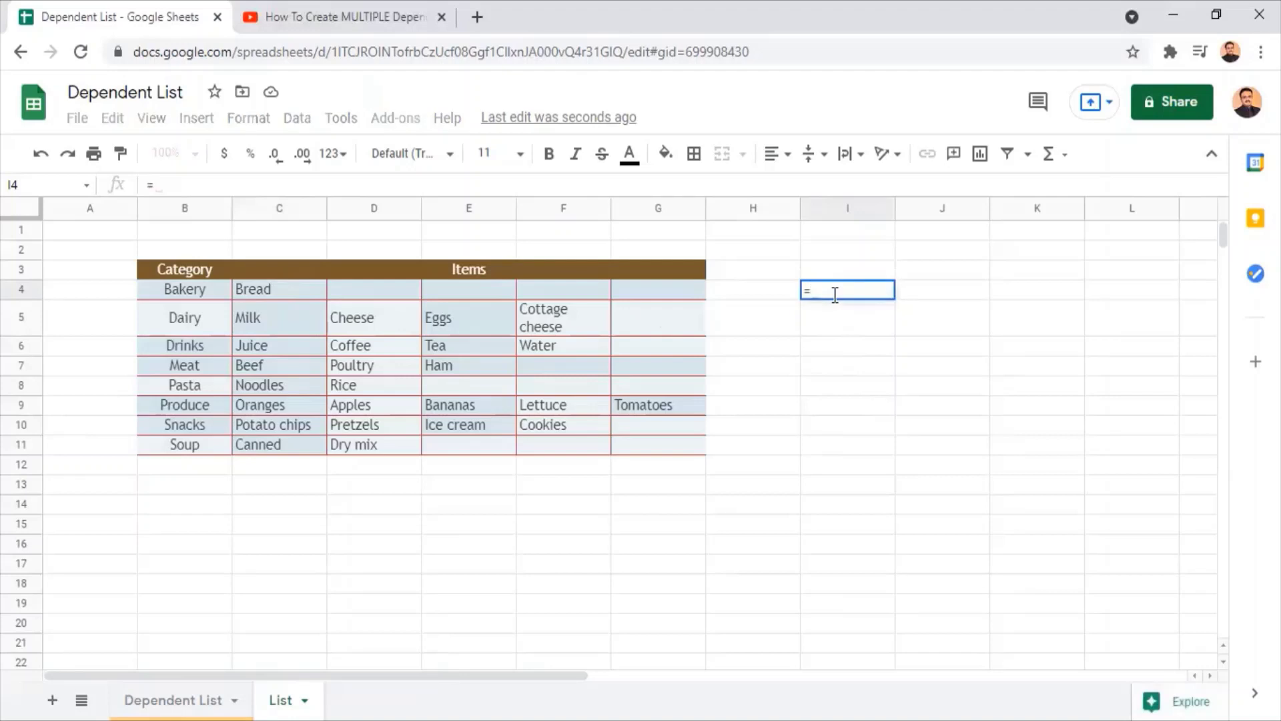
type("in")
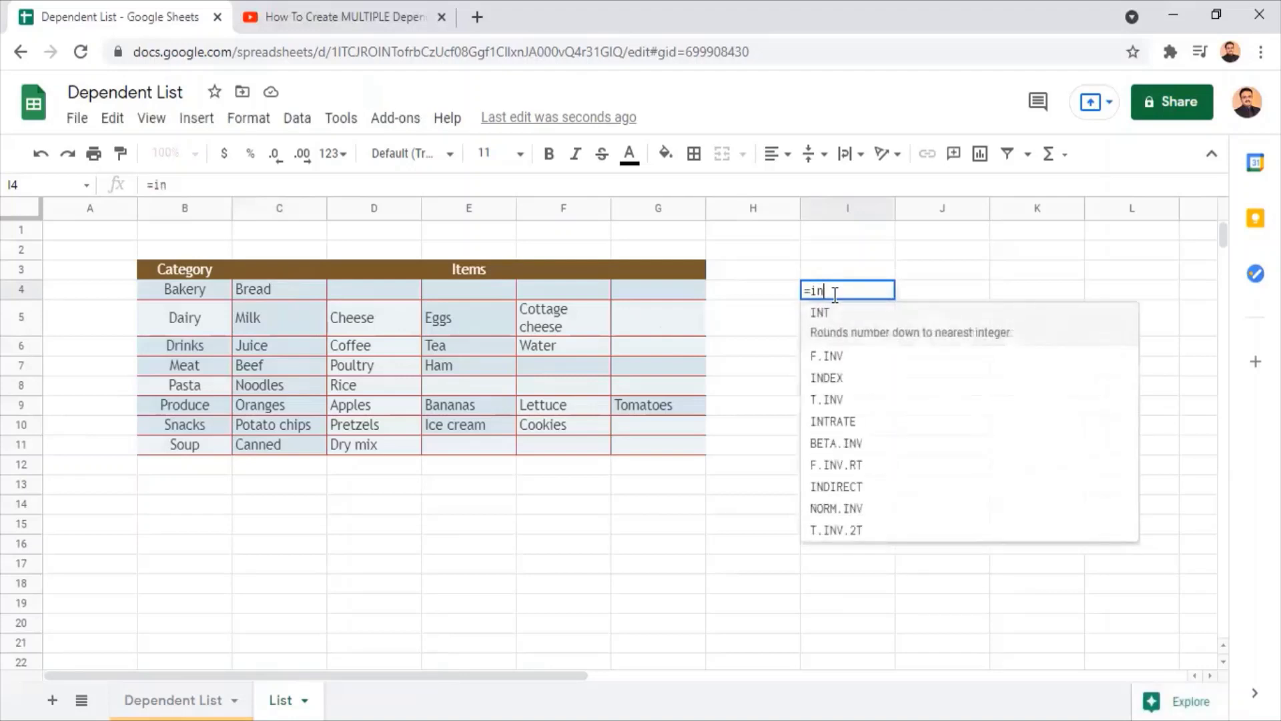
type("ex(")
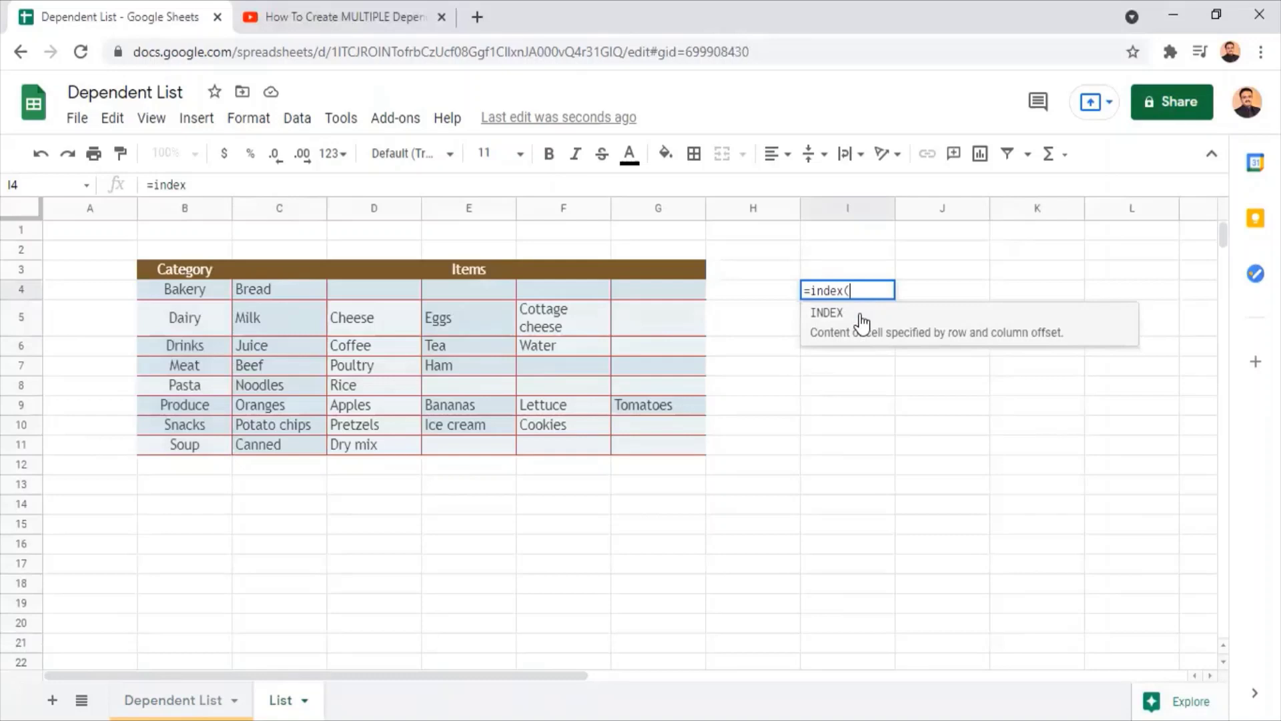
left_click(861, 320)
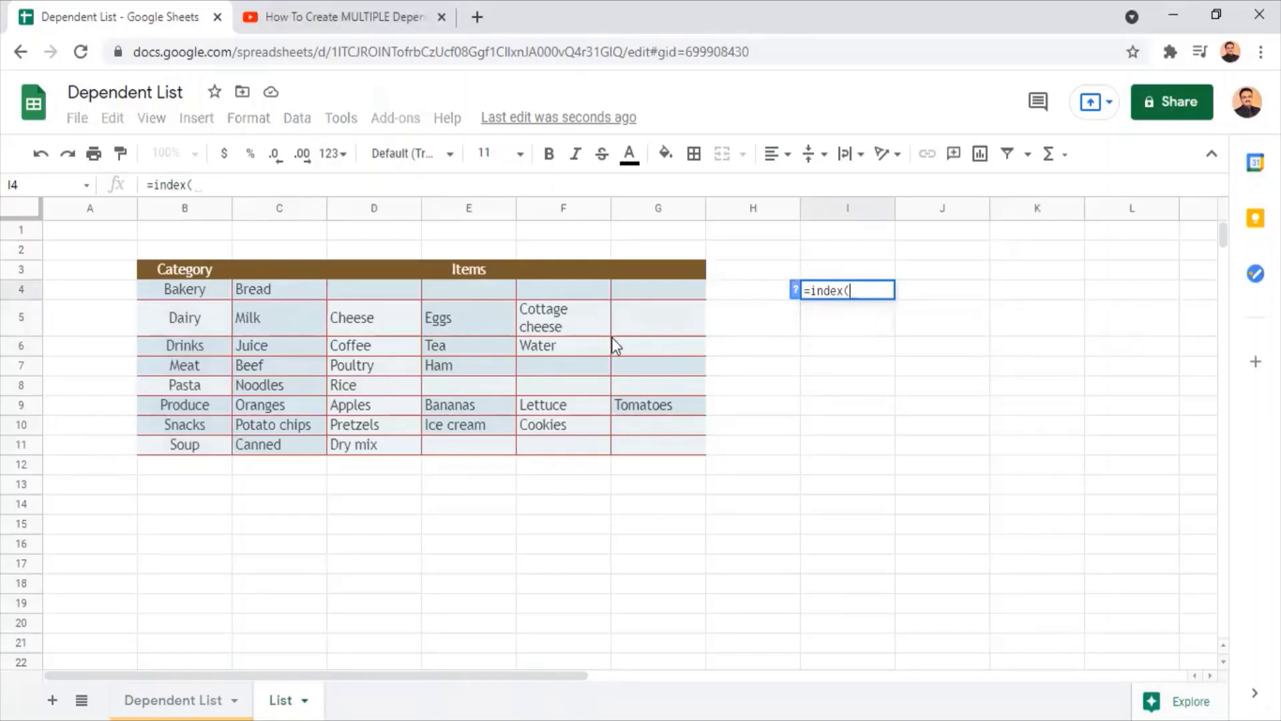
left_click_drag(261, 291, 379, 411)
left_click_drag(511, 435, 638, 446)
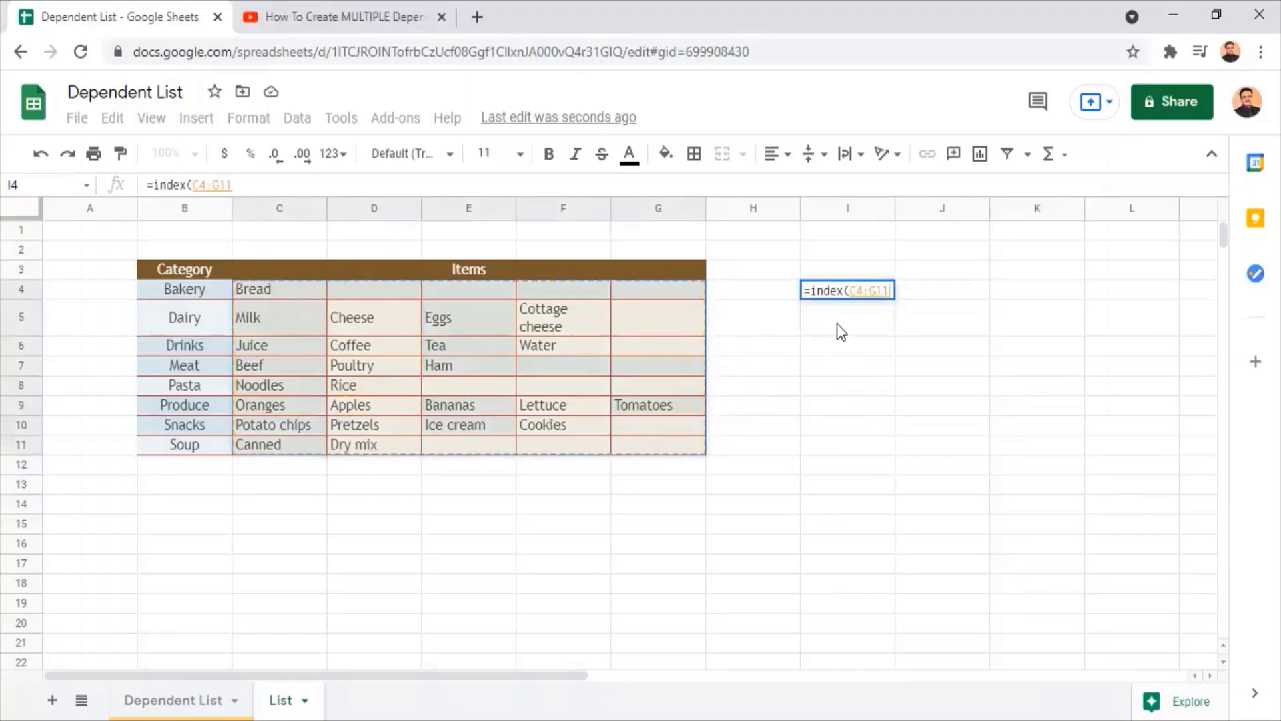
left_click(861, 288)
key("F4")
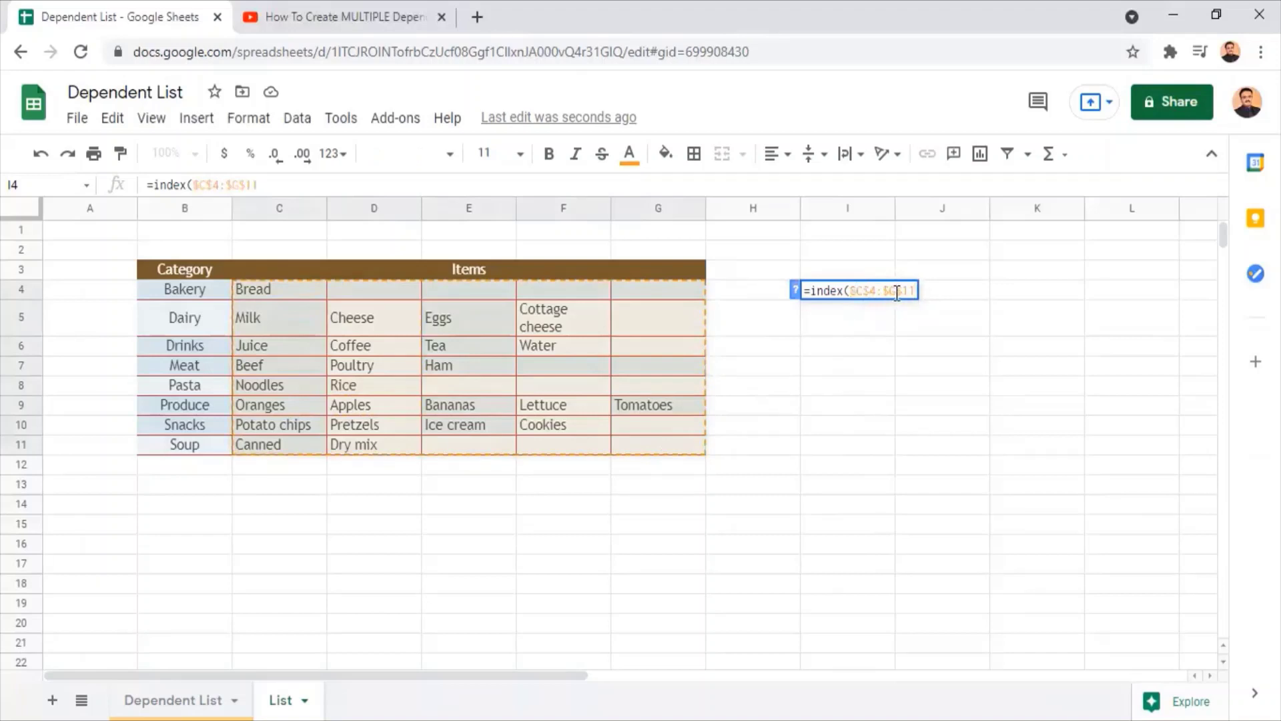
type(",")
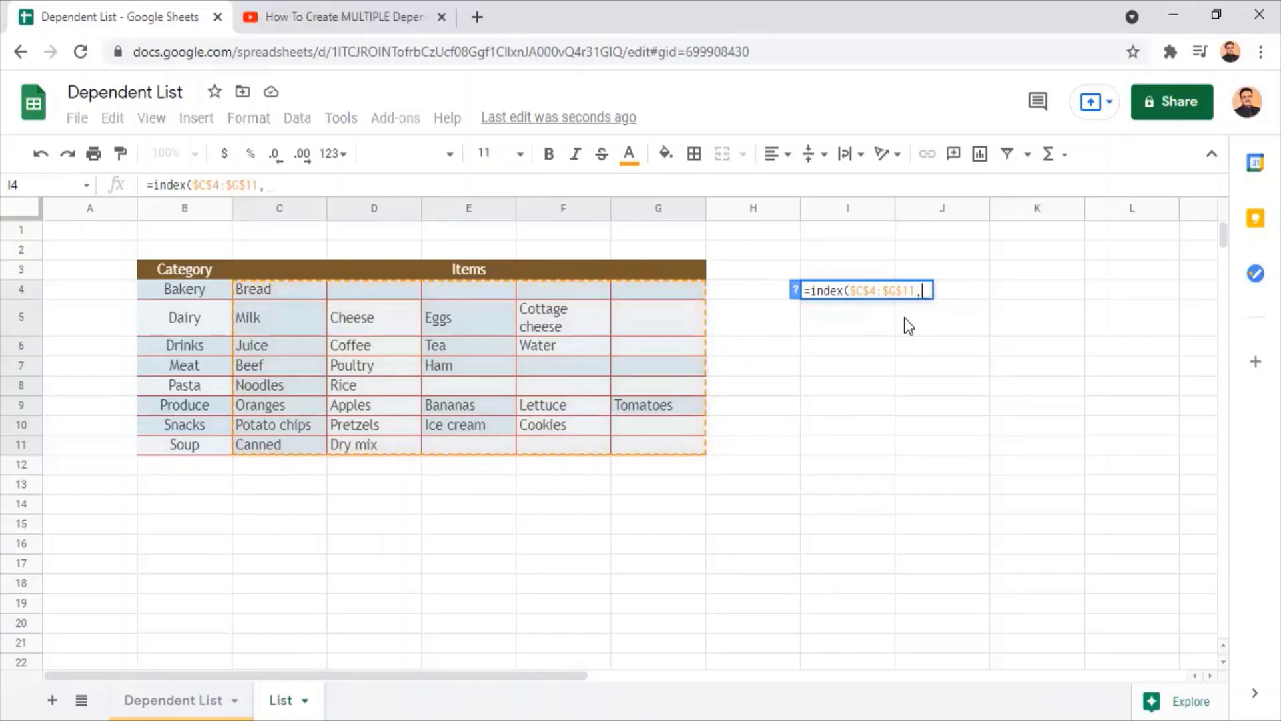
- Add a MATCH function as the INDEX row argument, with 'Dependent List'!B4 as its search key
type("matc")
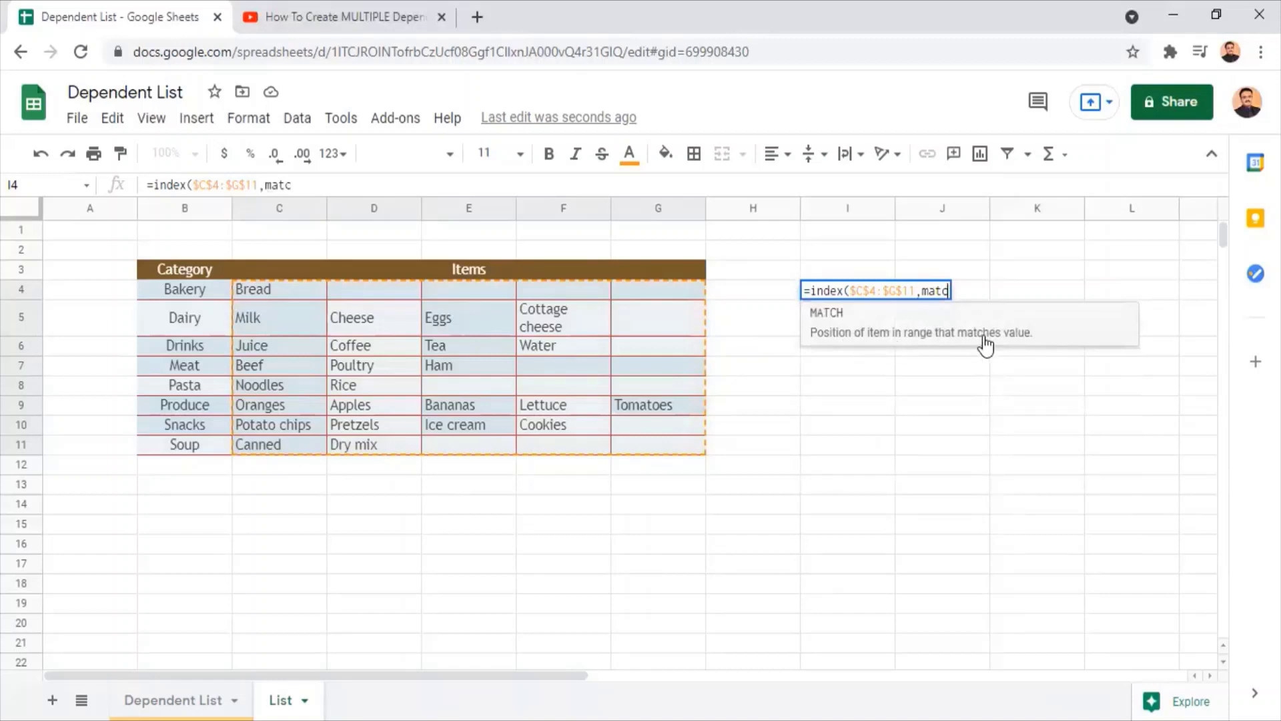
left_click(1024, 325)
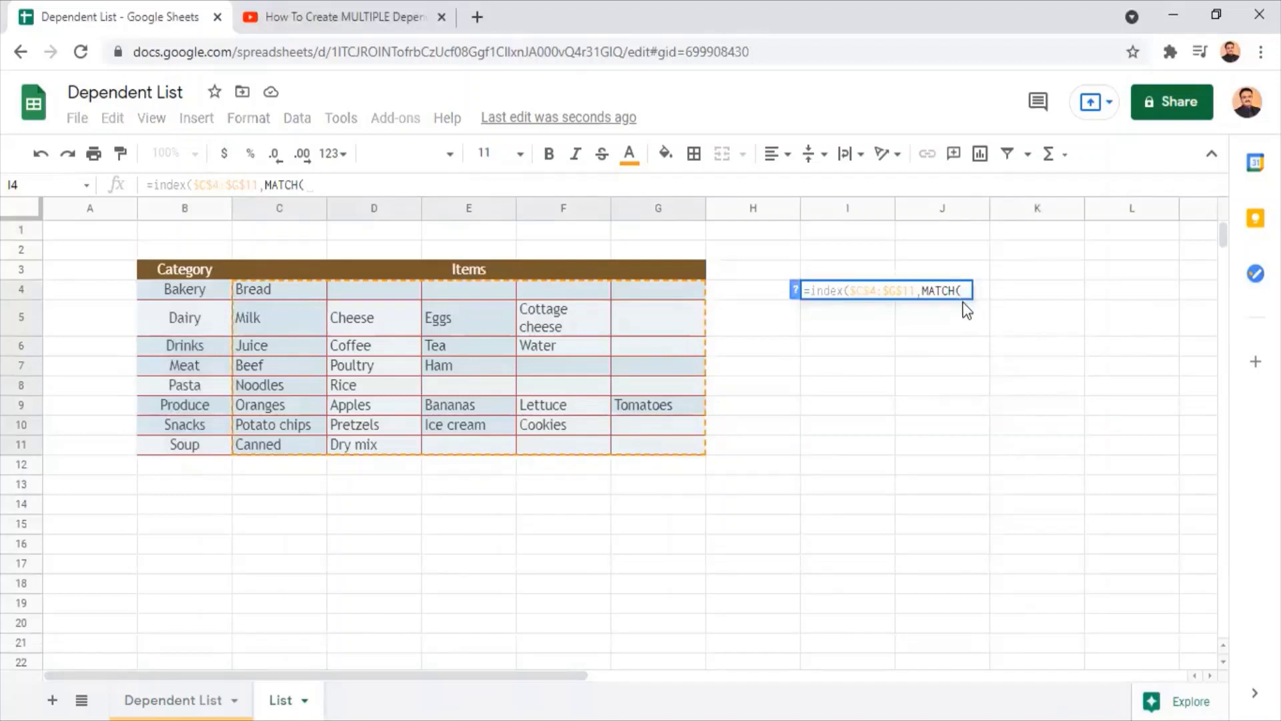
left_click(172, 700)
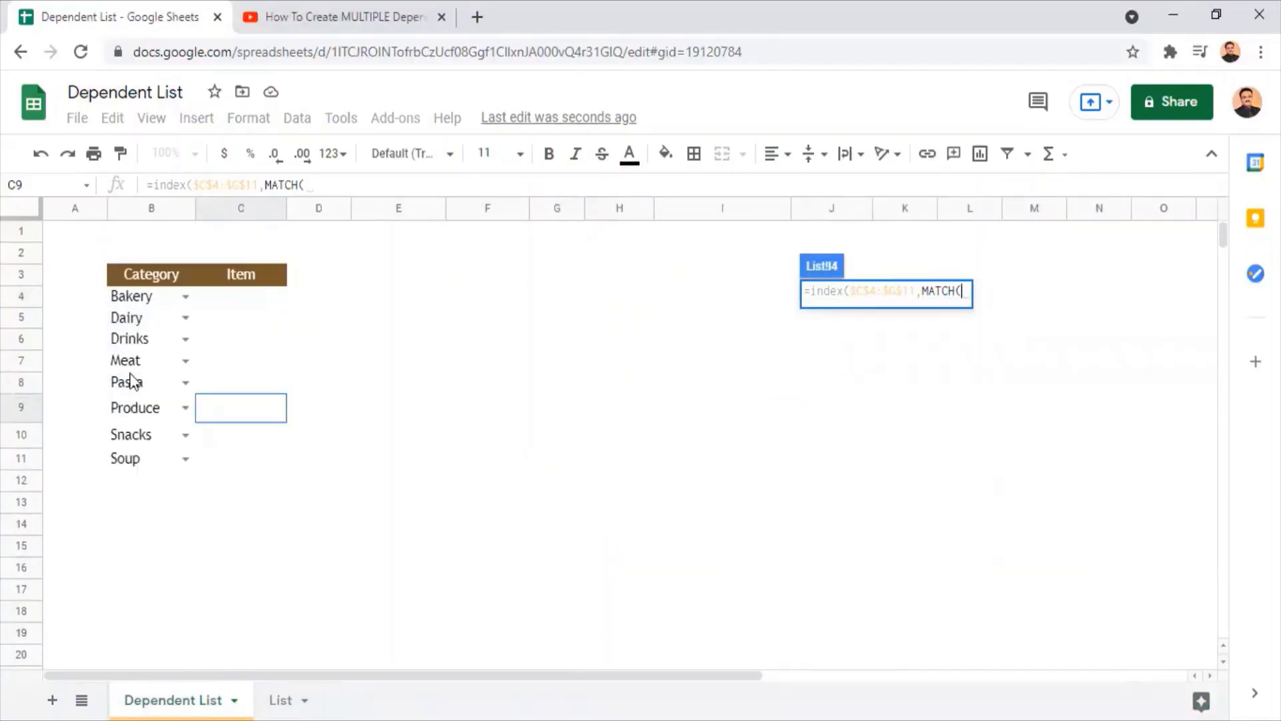
left_click(134, 300)
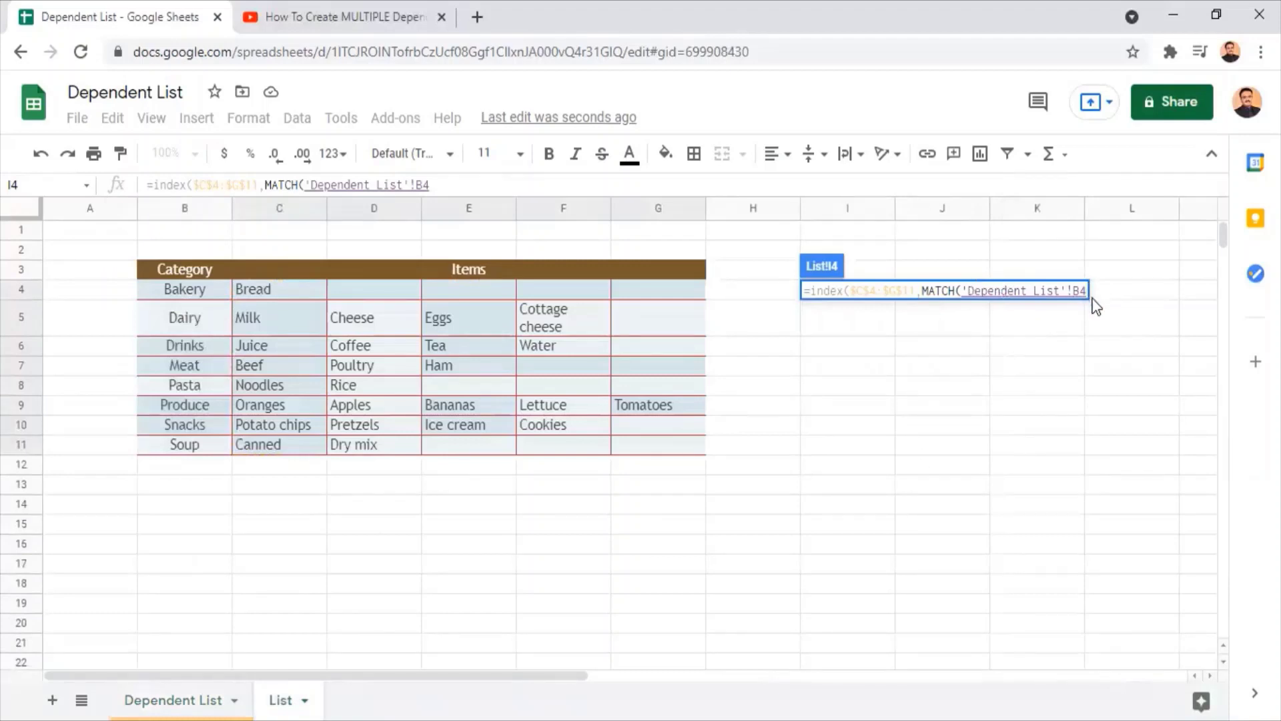
type(",")
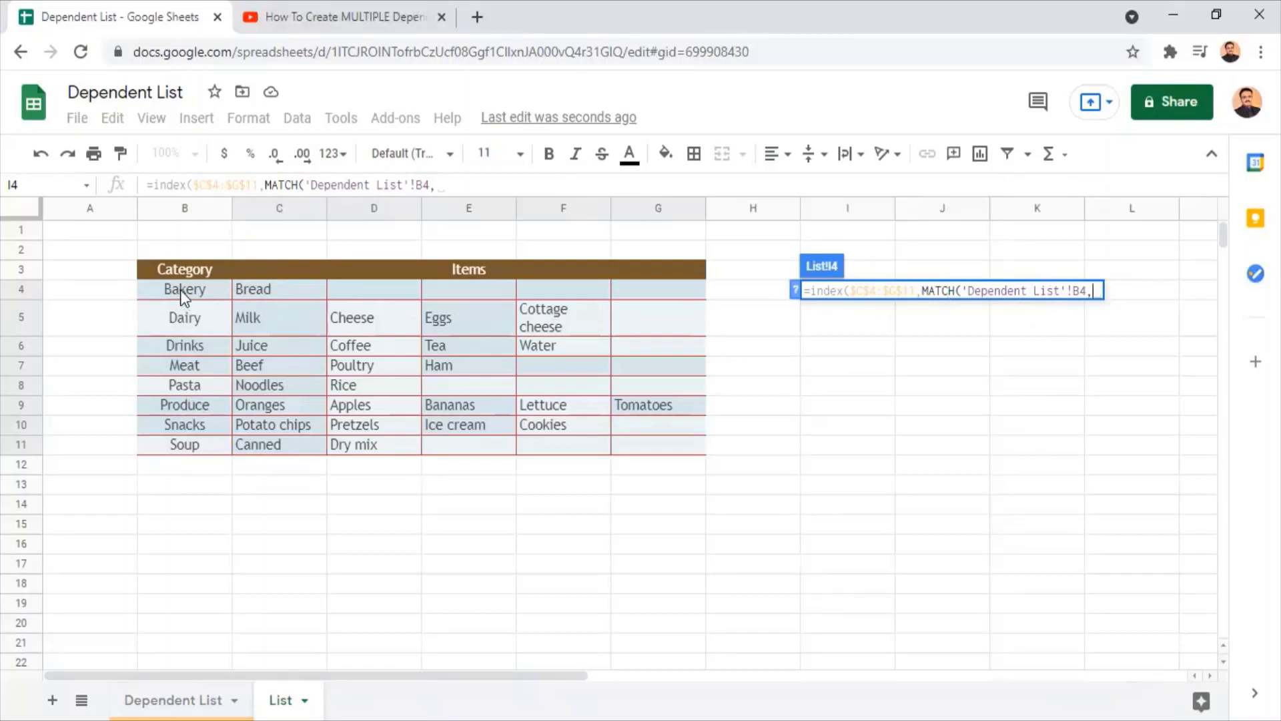
- Set the MATCH range to the absolute reference $B$4:$B$11 on the List sheet and complete the formula in I4
left_click_drag(181, 291, 180, 319)
left_click_drag(171, 363, 171, 446)
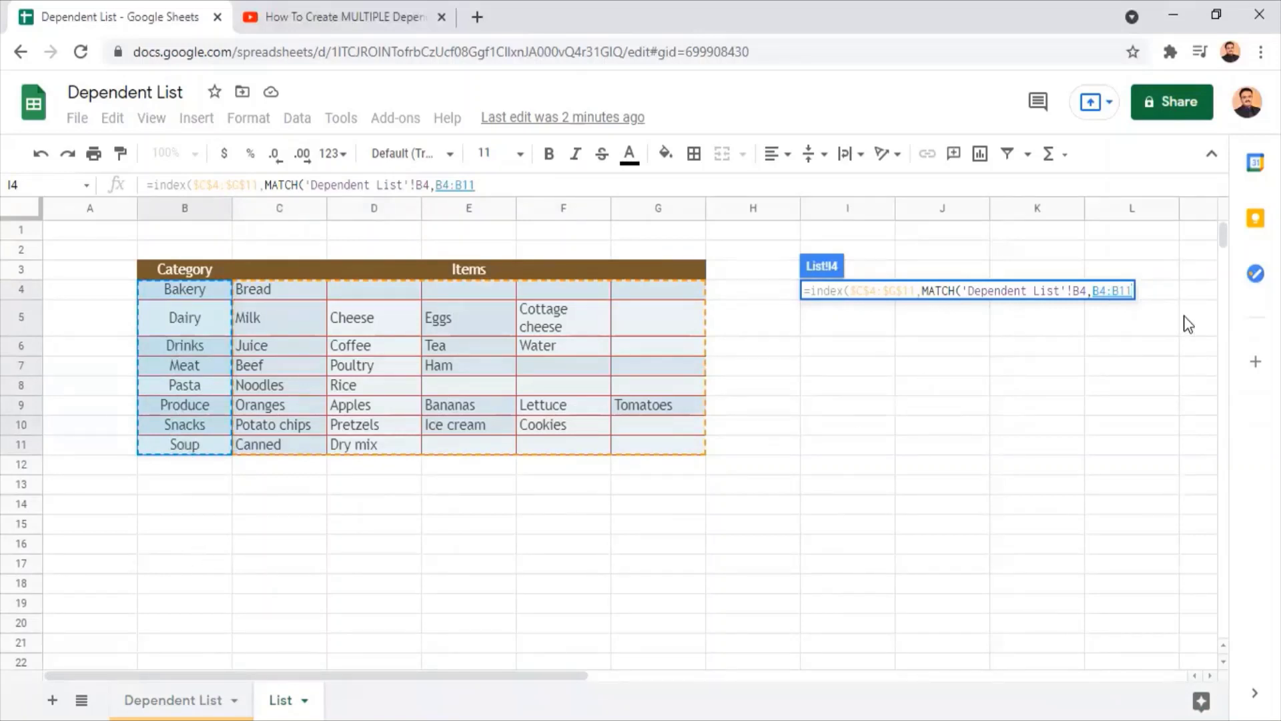
key("Left")
key("Left")
key("Left")
key("Left")
left_click(1101, 294)
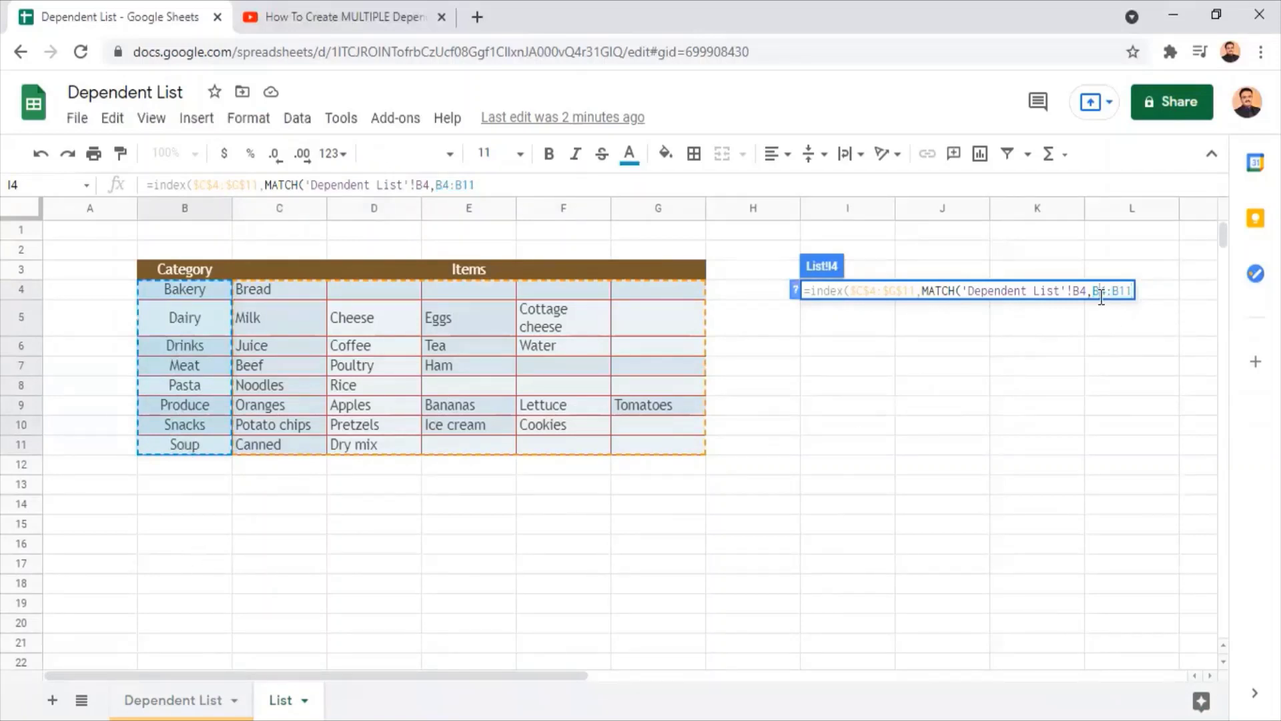
key("F4")
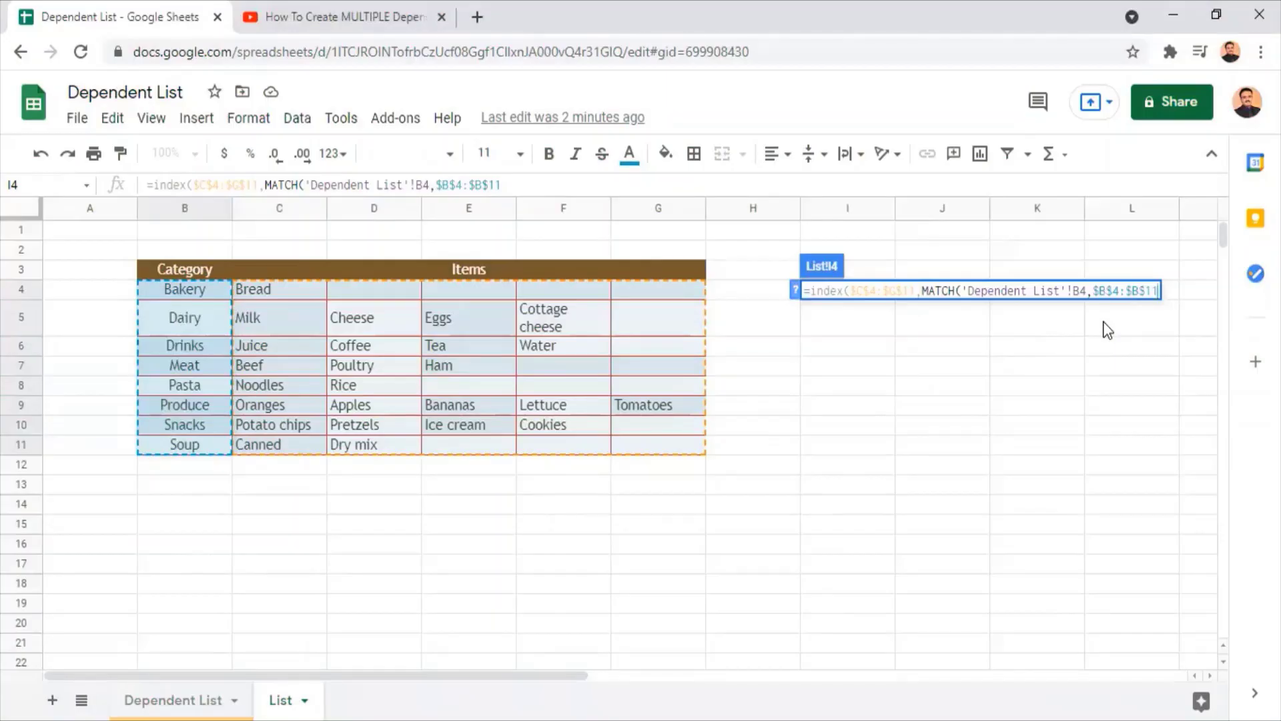
type(")")
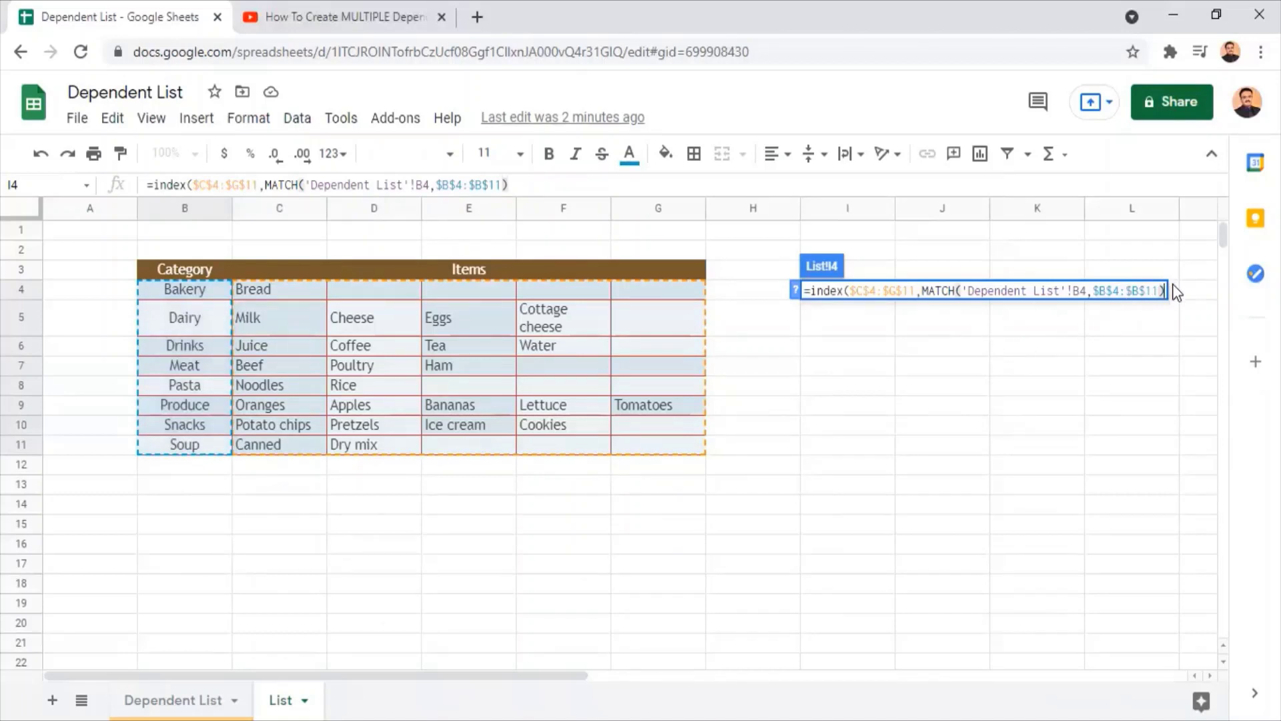
type(")")
key("Return")
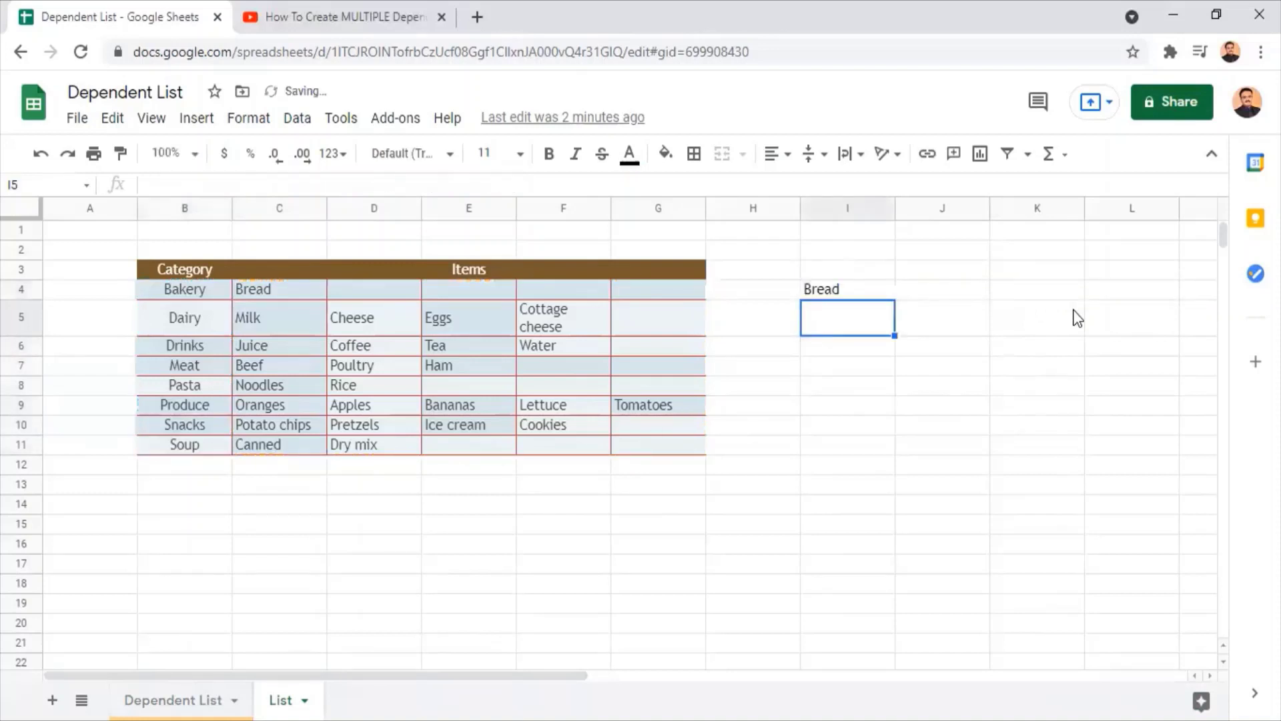
- Fill the INDEX/MATCH formula from I4 down through I11
left_click(877, 294)
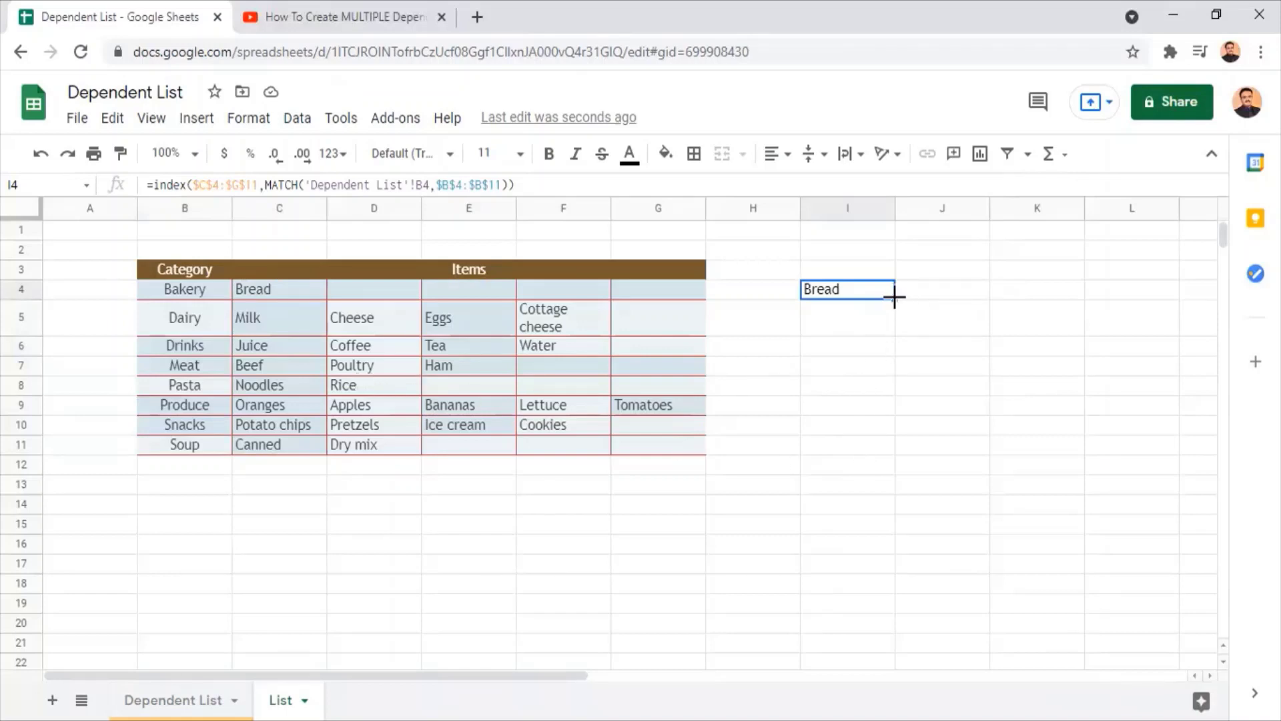
left_click_drag(894, 296, 894, 443)
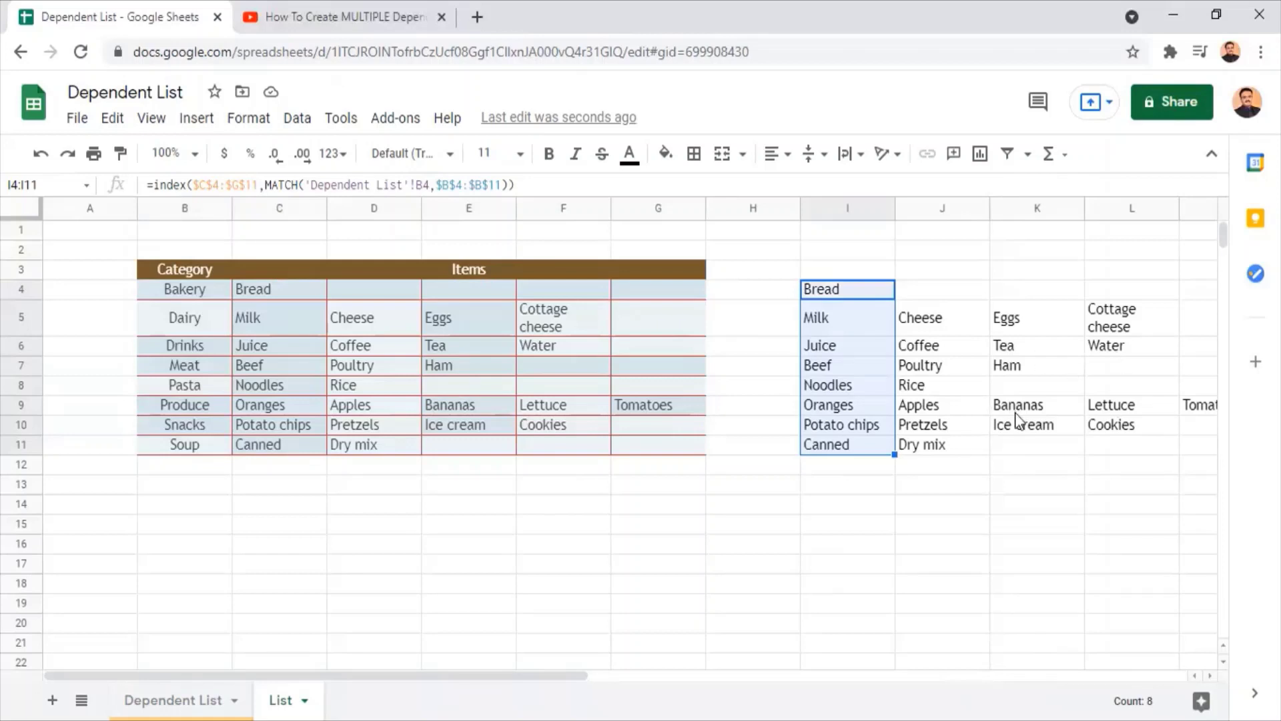
left_click(918, 320)
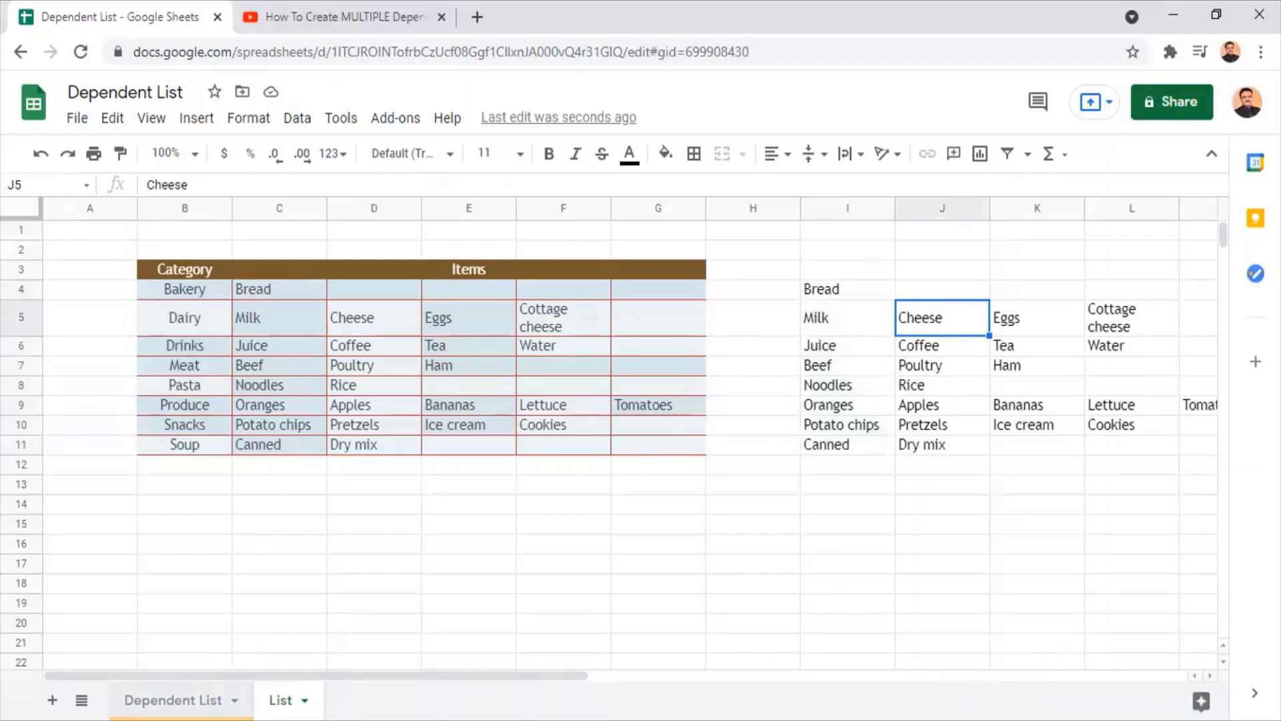
- Open data validation for Item cell C4 on the Dependent List sheet with List from a range as the criteria
left_click(172, 699)
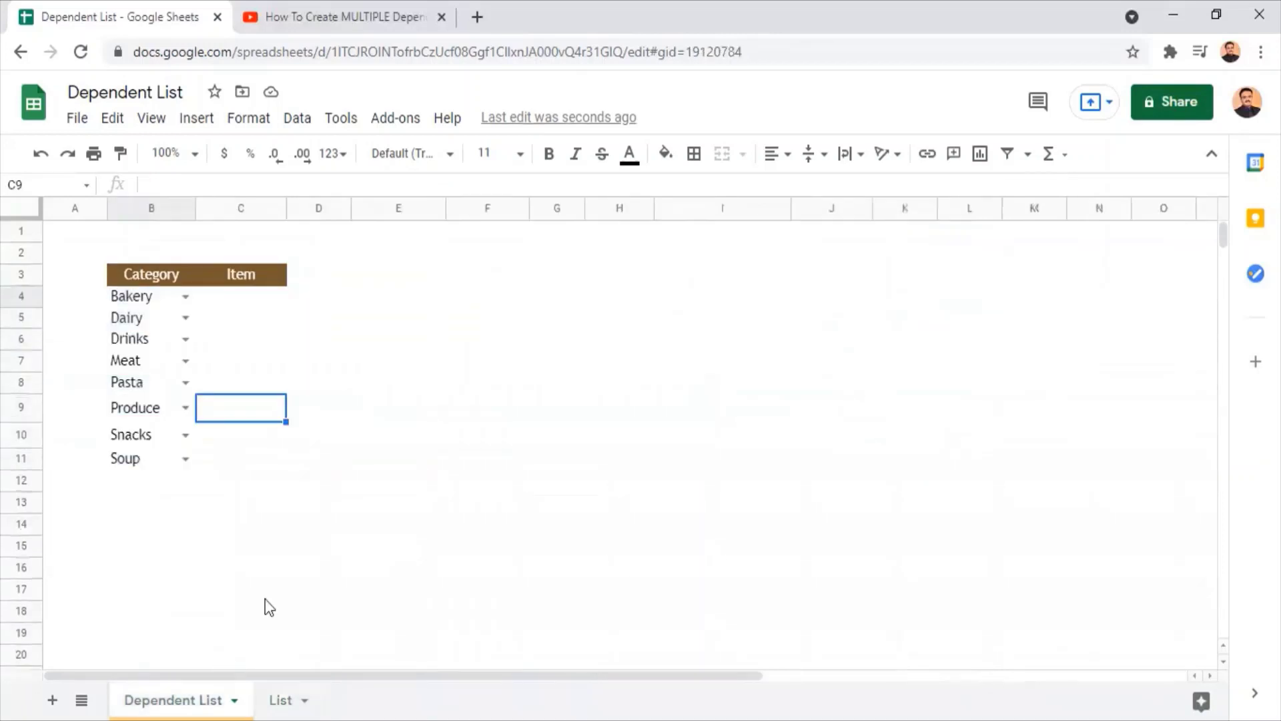
left_click(240, 300)
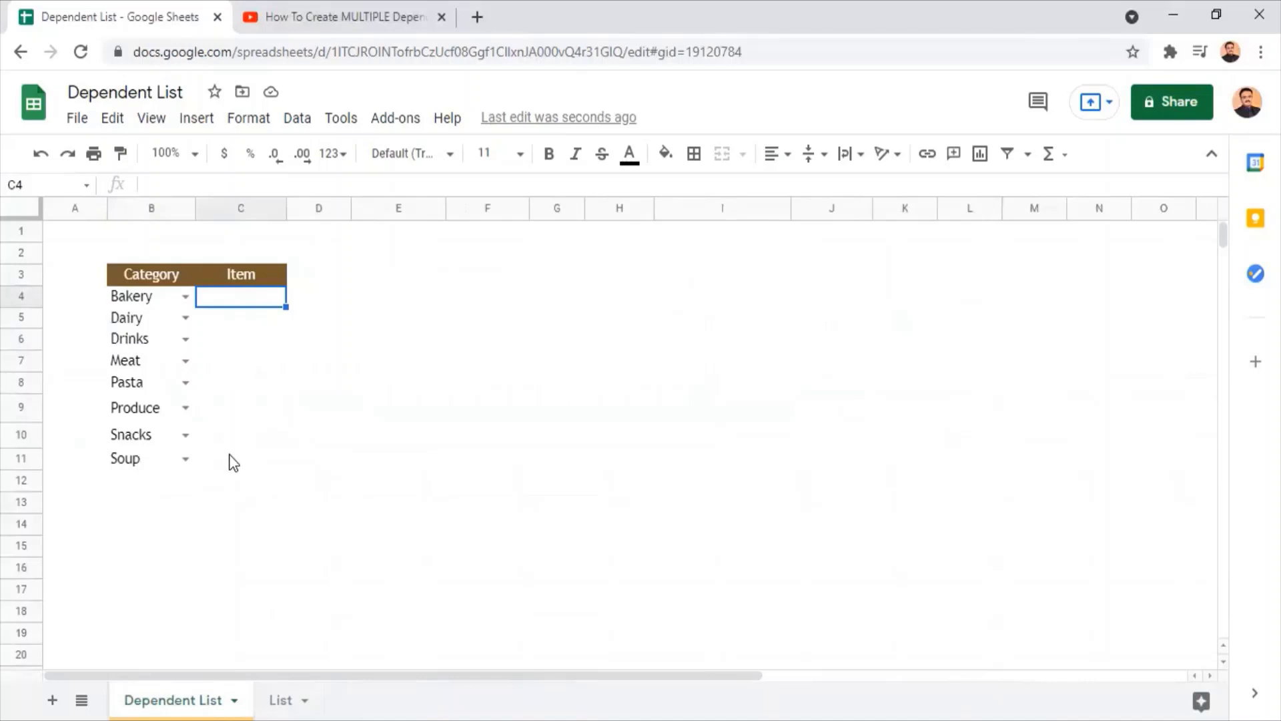
right_click(269, 299)
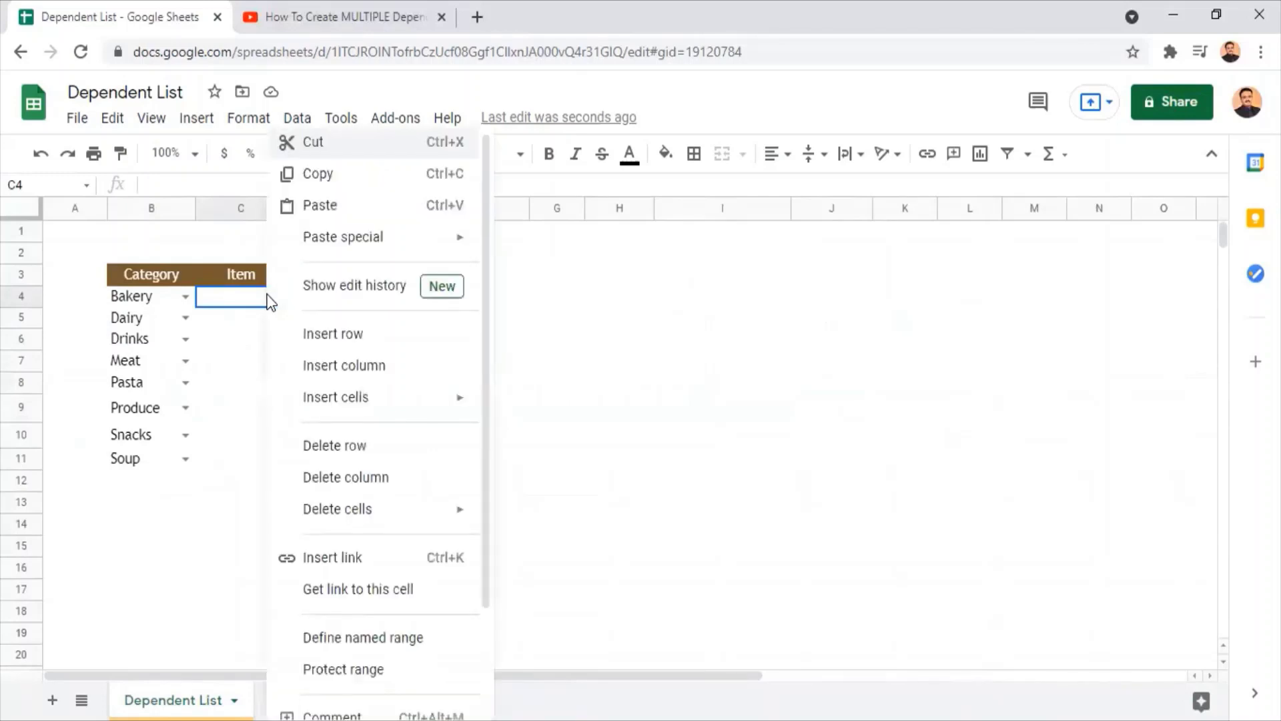
scroll(368, 615, "down", 1)
scroll(369, 615, "down", 1)
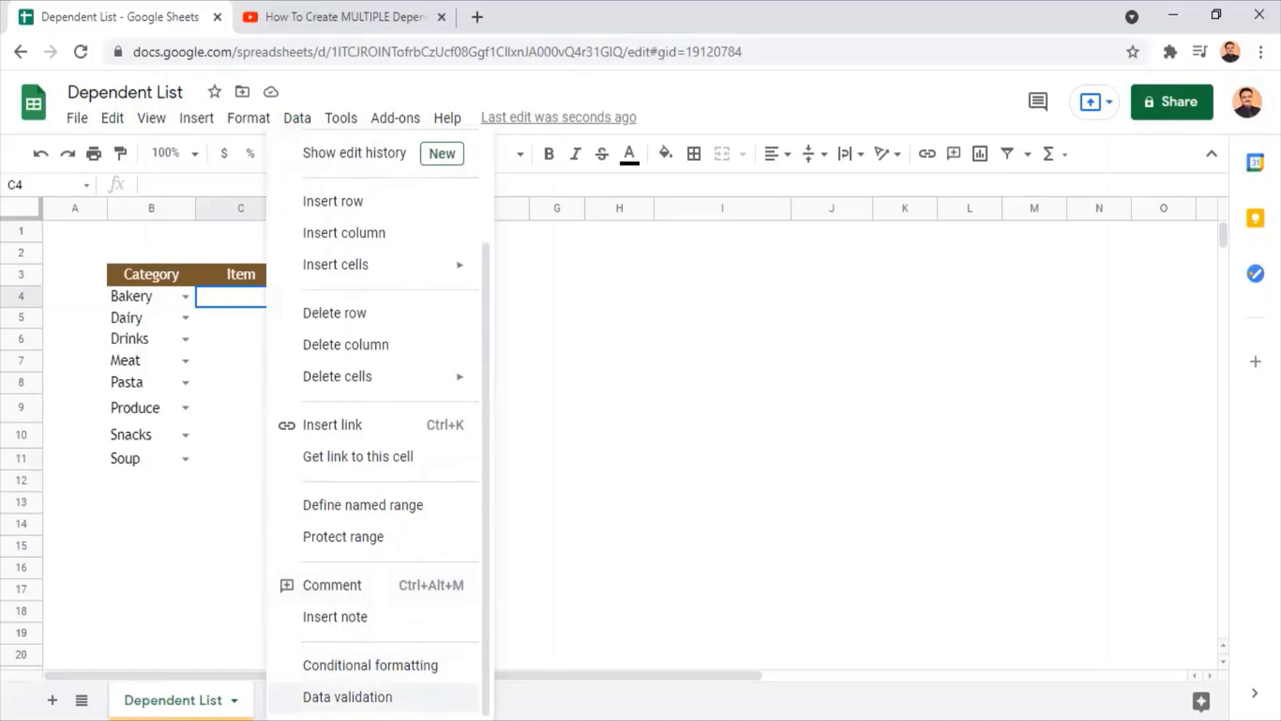
left_click(467, 696)
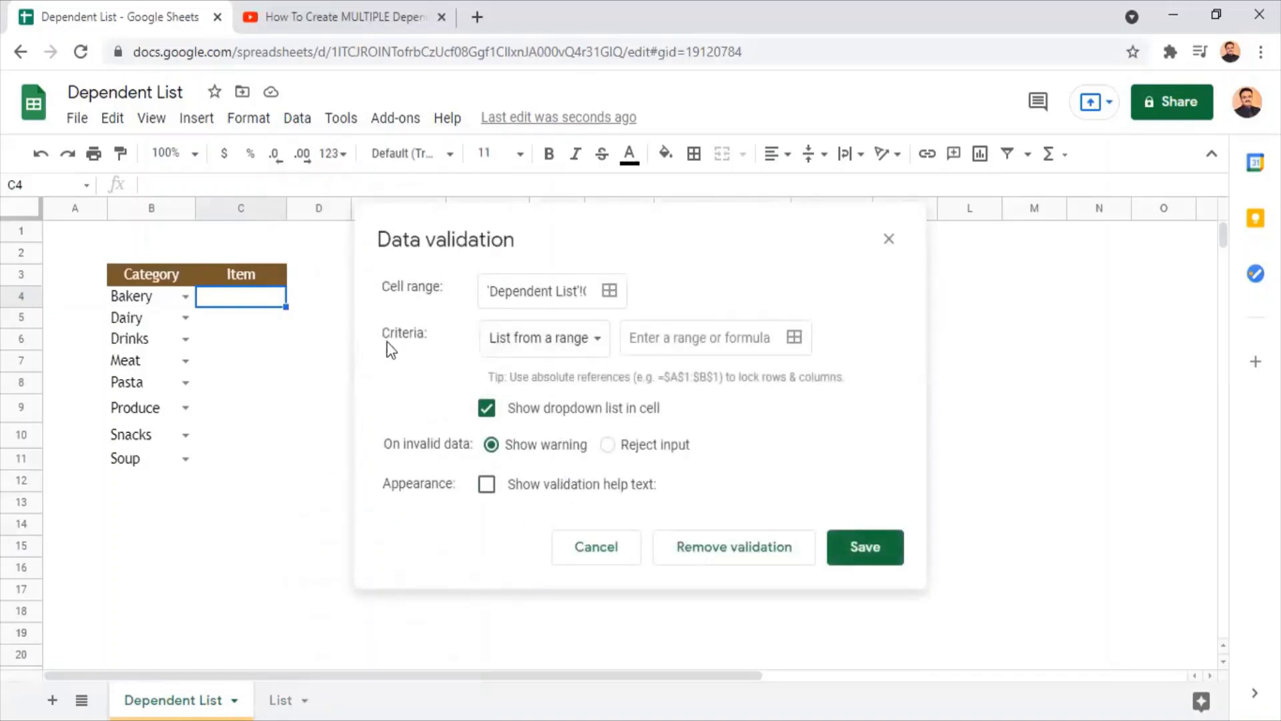
left_click(548, 340)
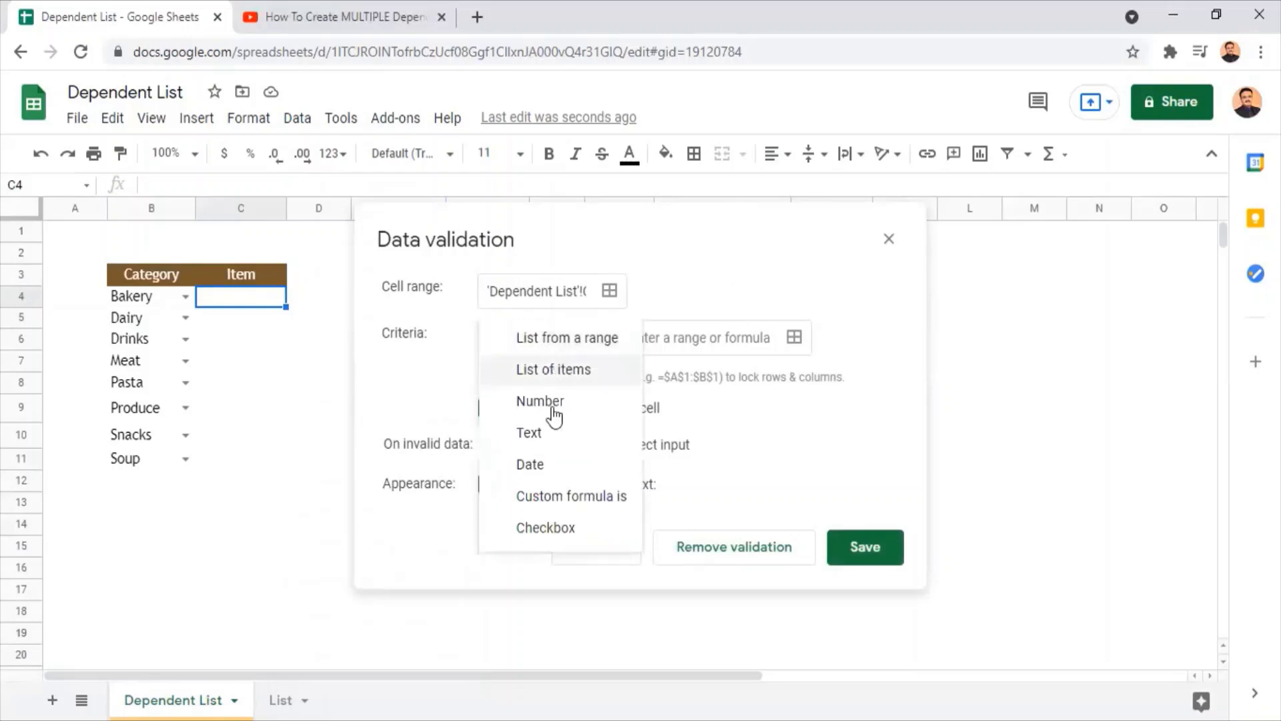
left_click(564, 346)
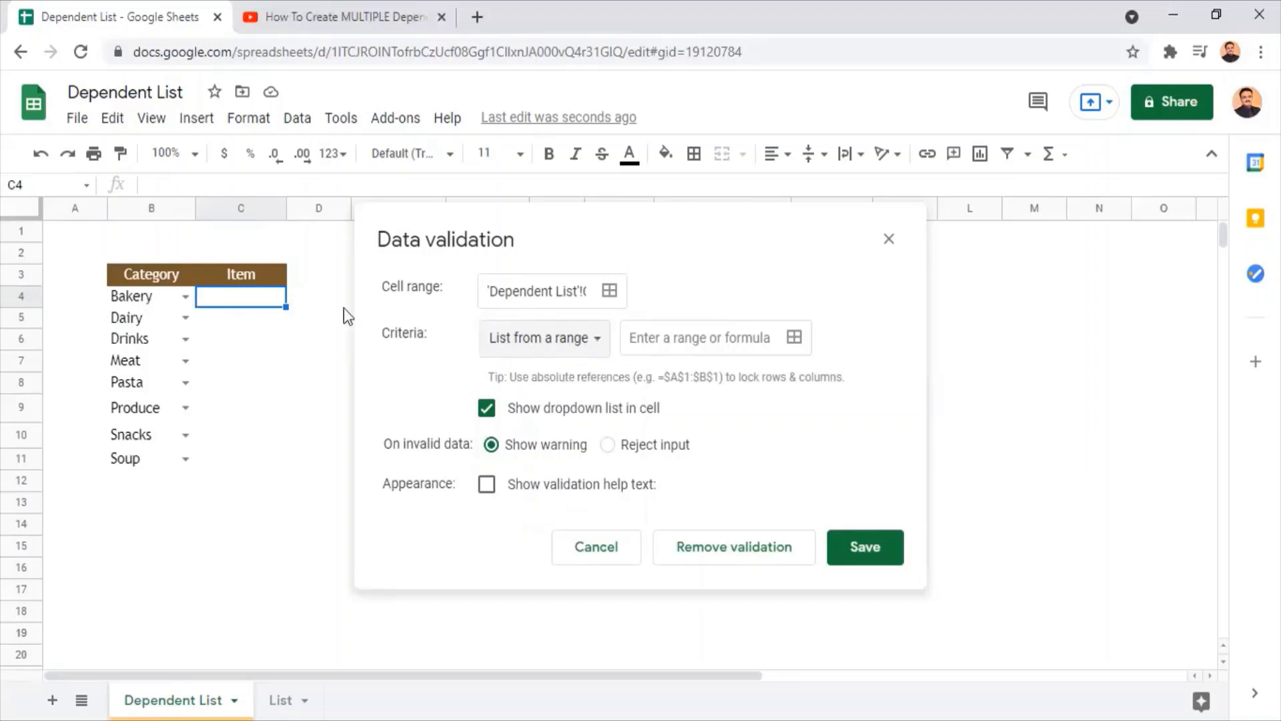
- Set the validation source for C4 to the helper row range List!I4:M4
left_click(691, 344)
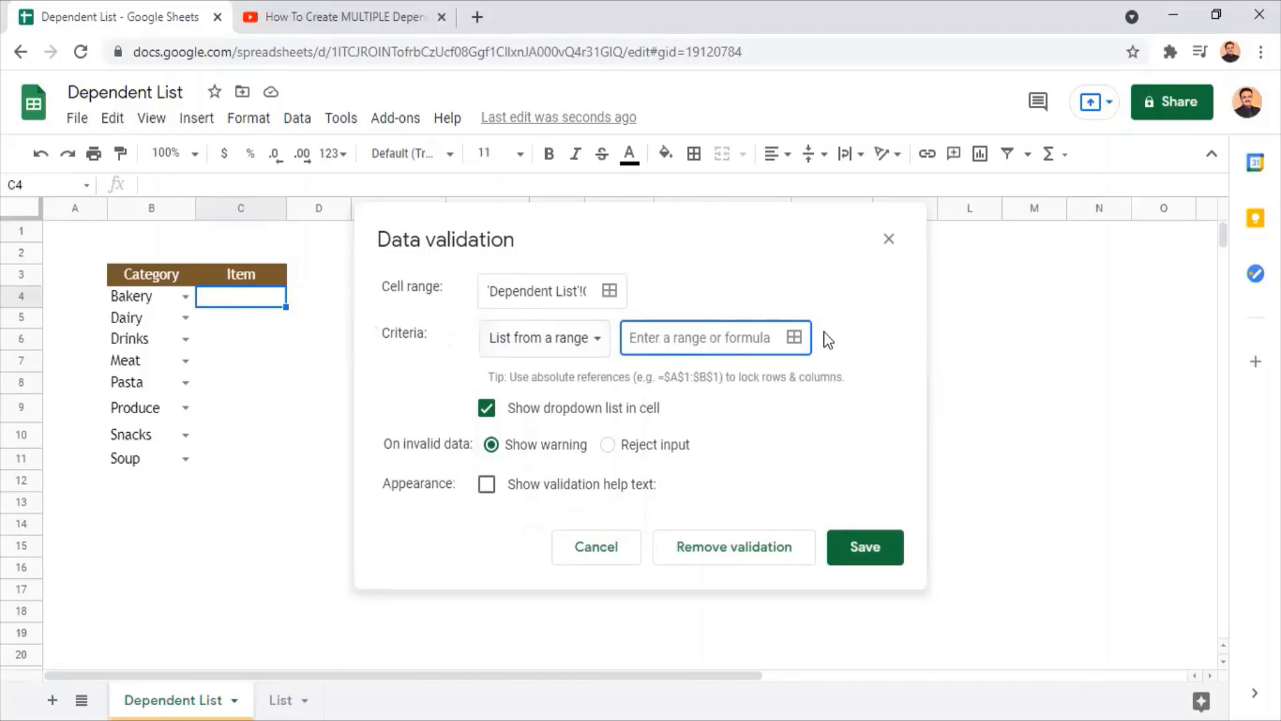
left_click(796, 339)
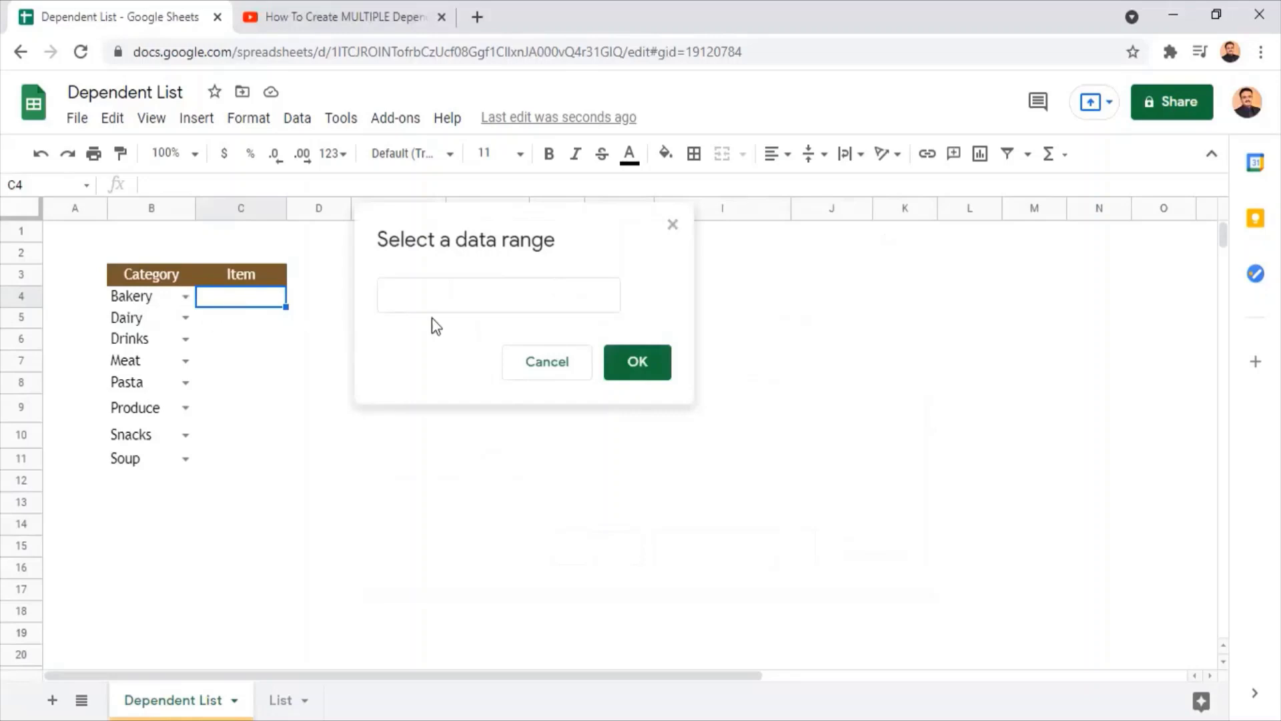
left_click(478, 300)
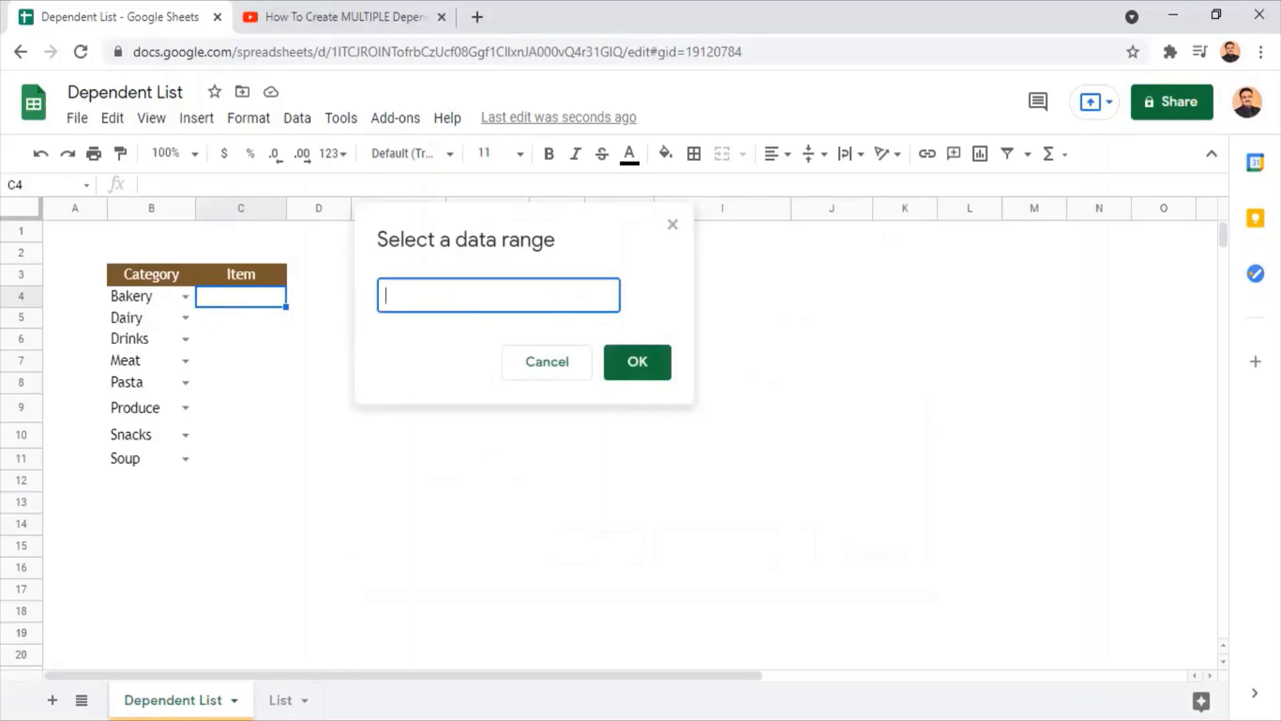
left_click(280, 700)
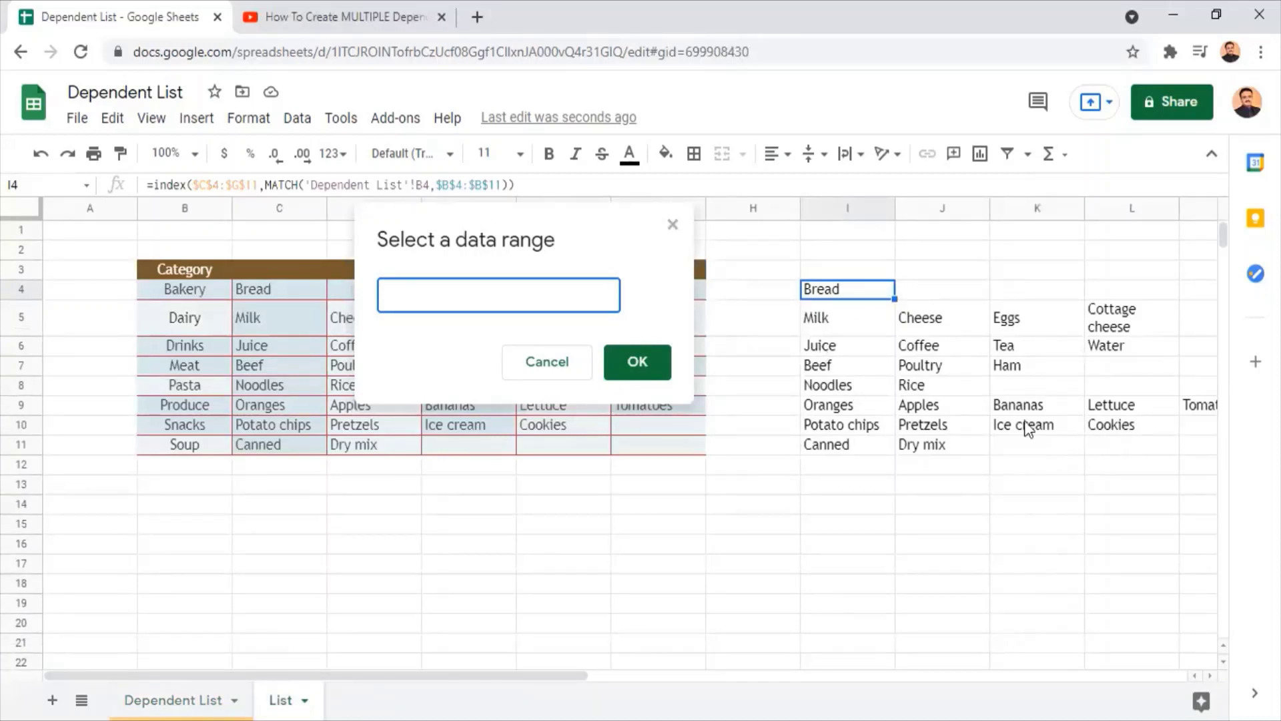
left_click_drag(844, 293, 1192, 301)
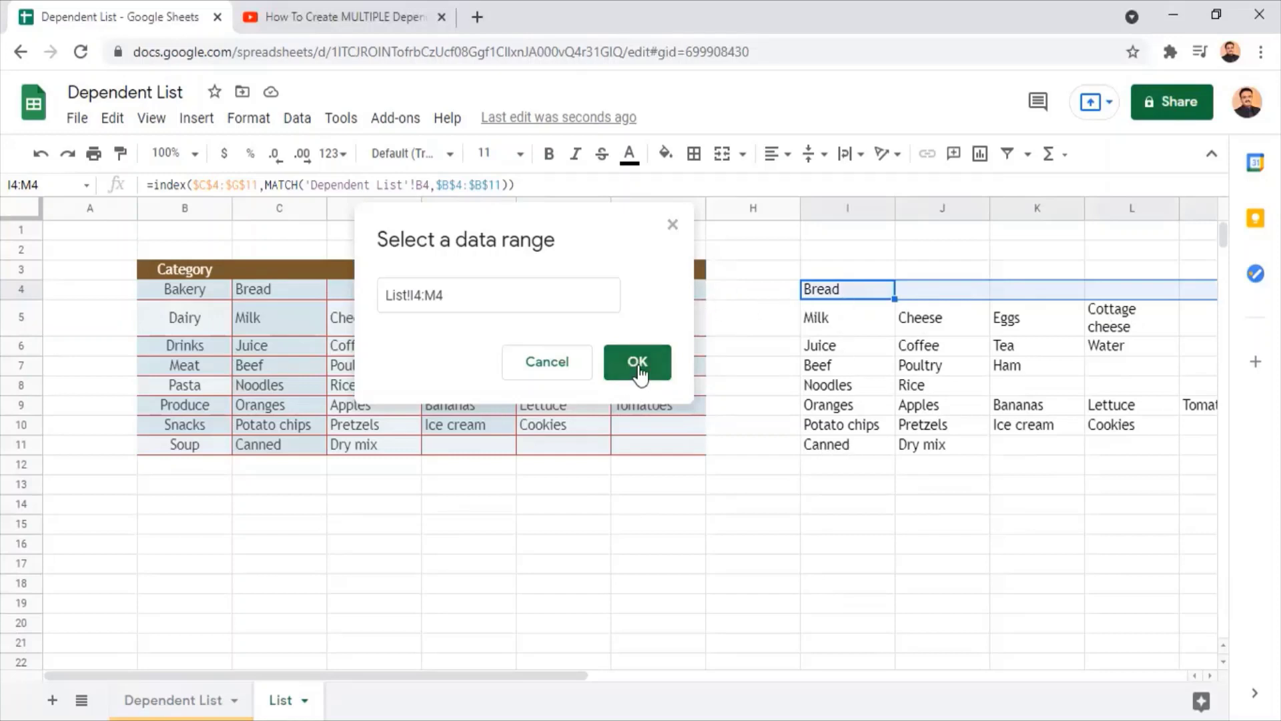
left_click(638, 363)
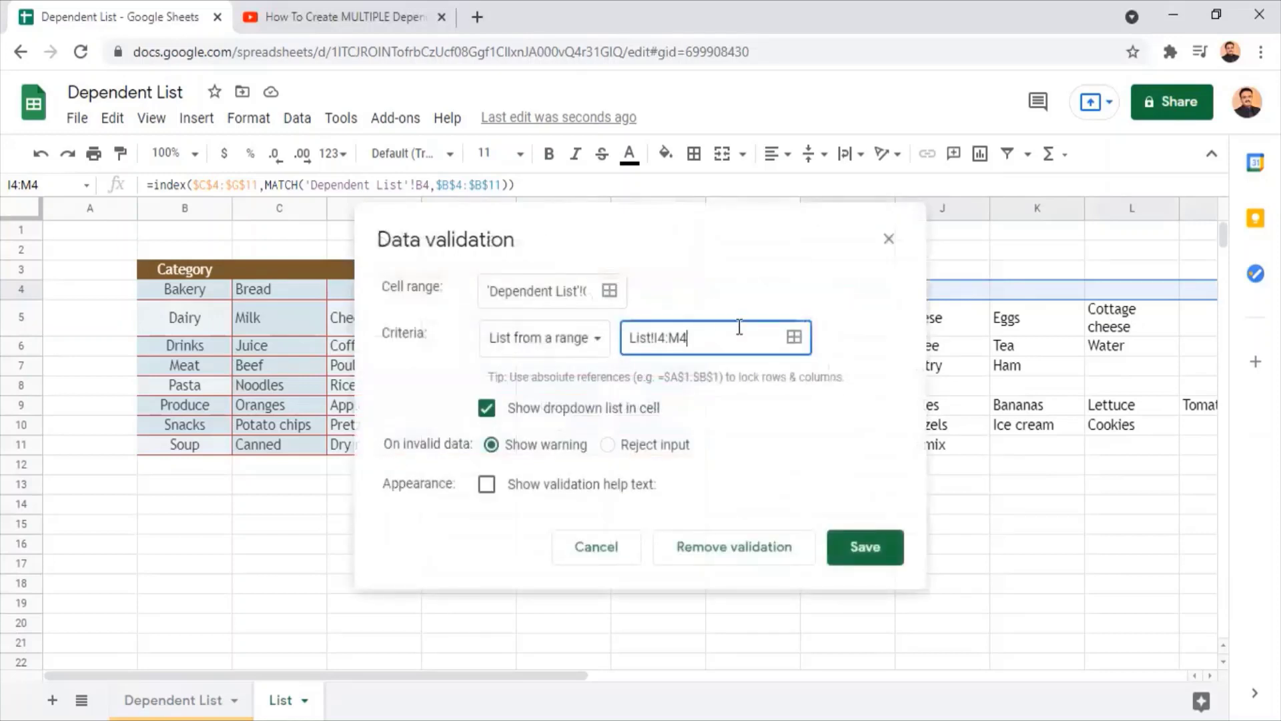
- Save the validation rule with invalid data set to Reject input, and choose Bread in C4
left_click(608, 445)
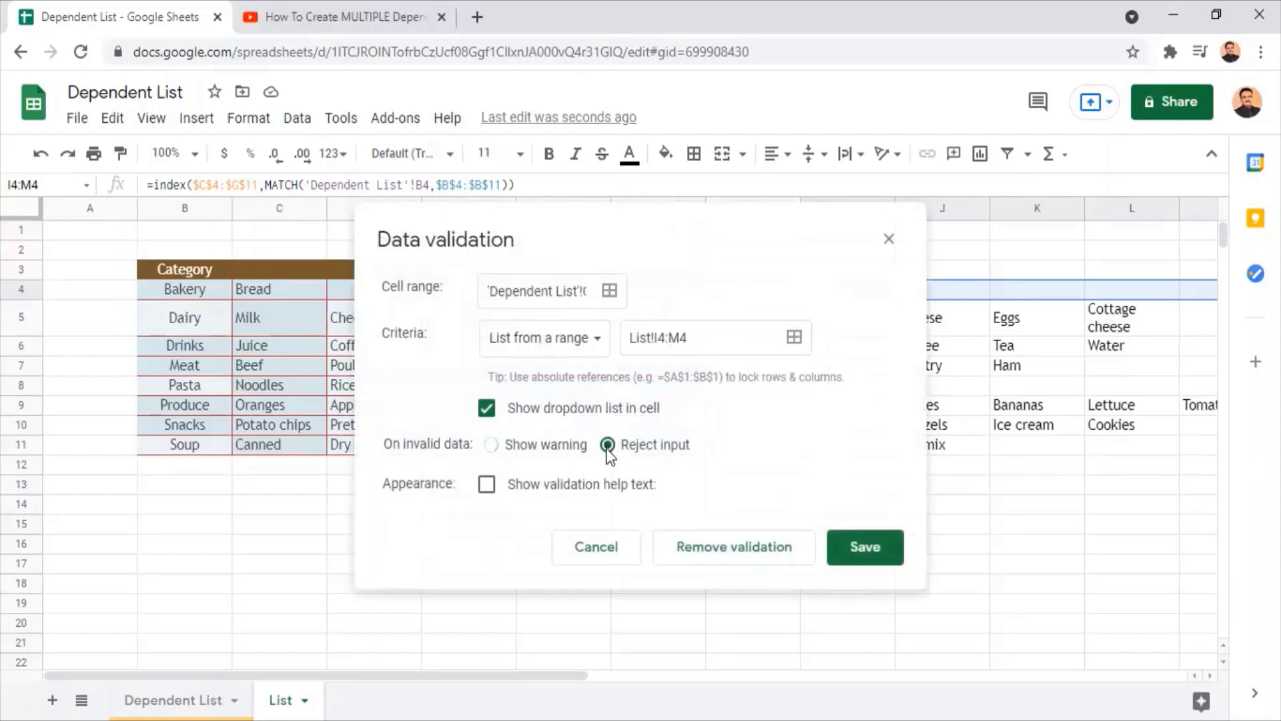
left_click(866, 547)
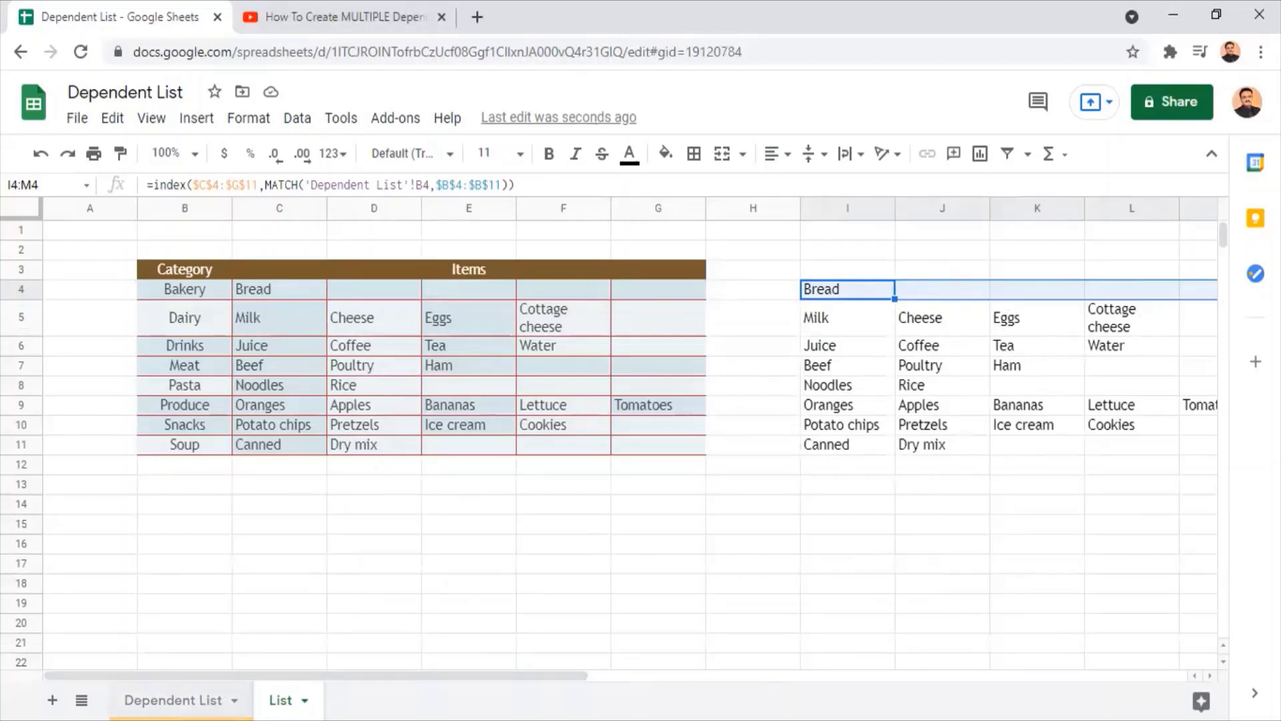
double_click(280, 292)
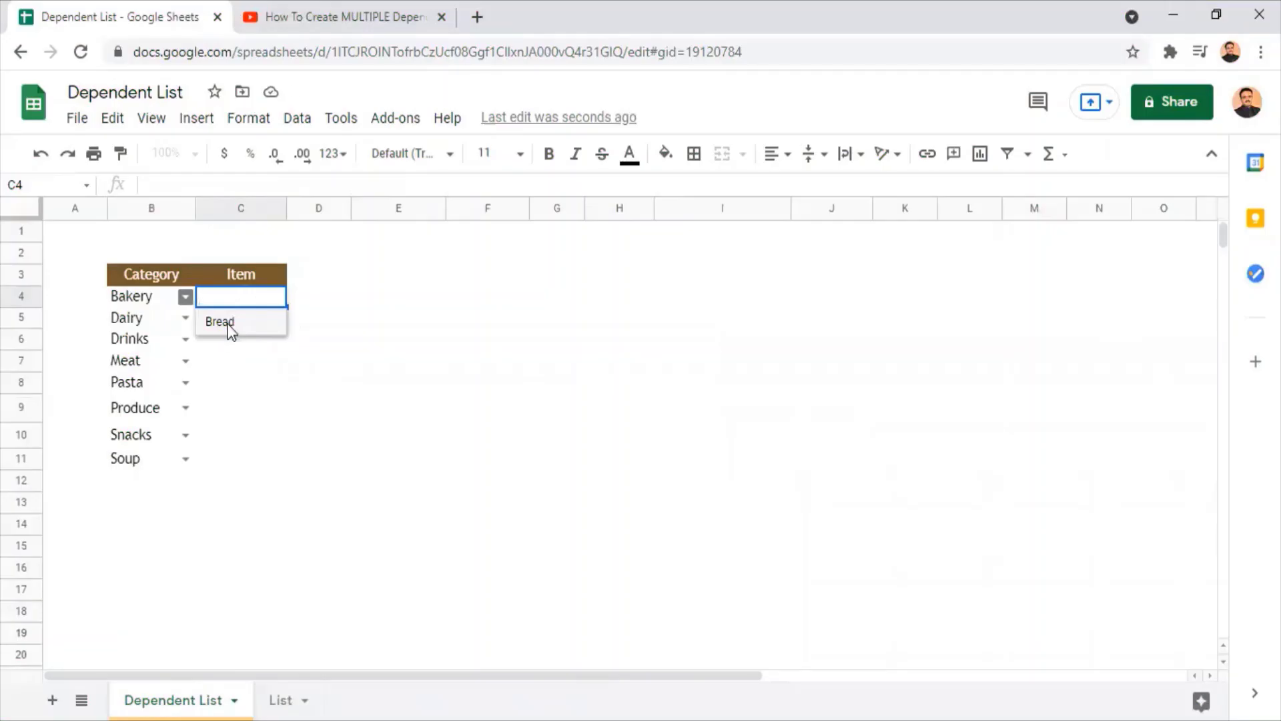
left_click(230, 324)
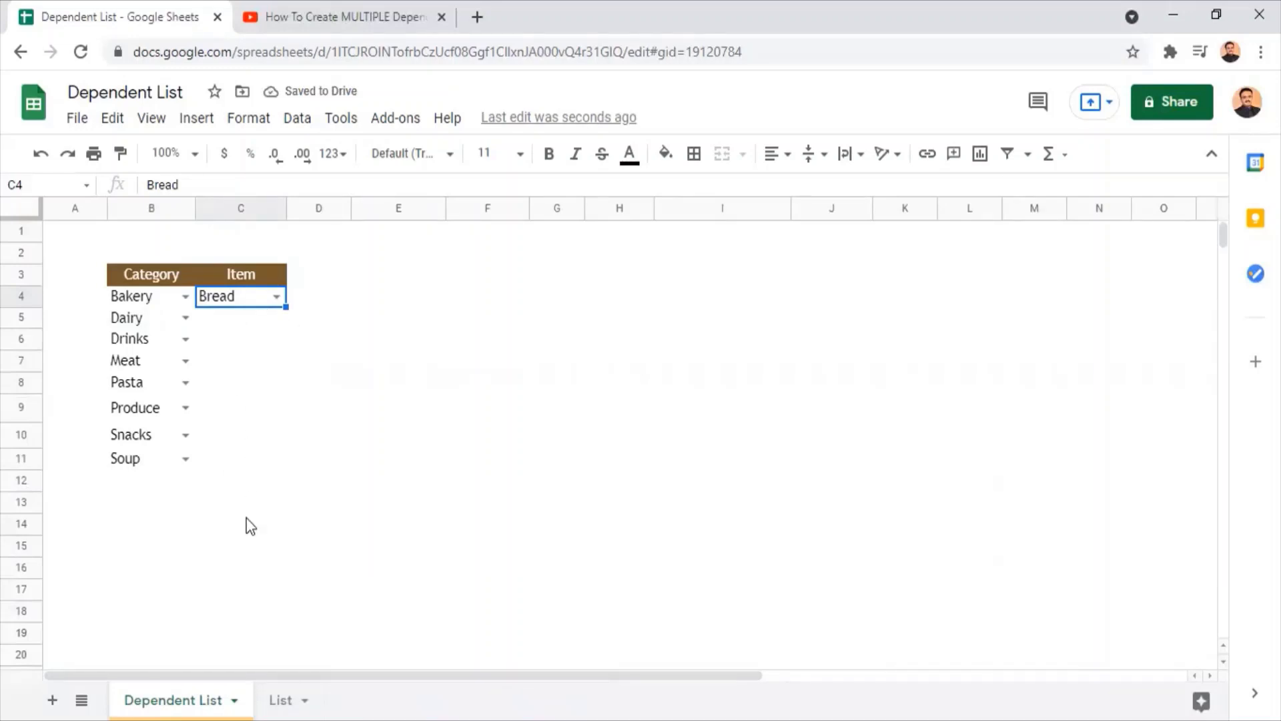
- Review the validation rule of C4 and its source row on the List sheet
right_click(241, 295)
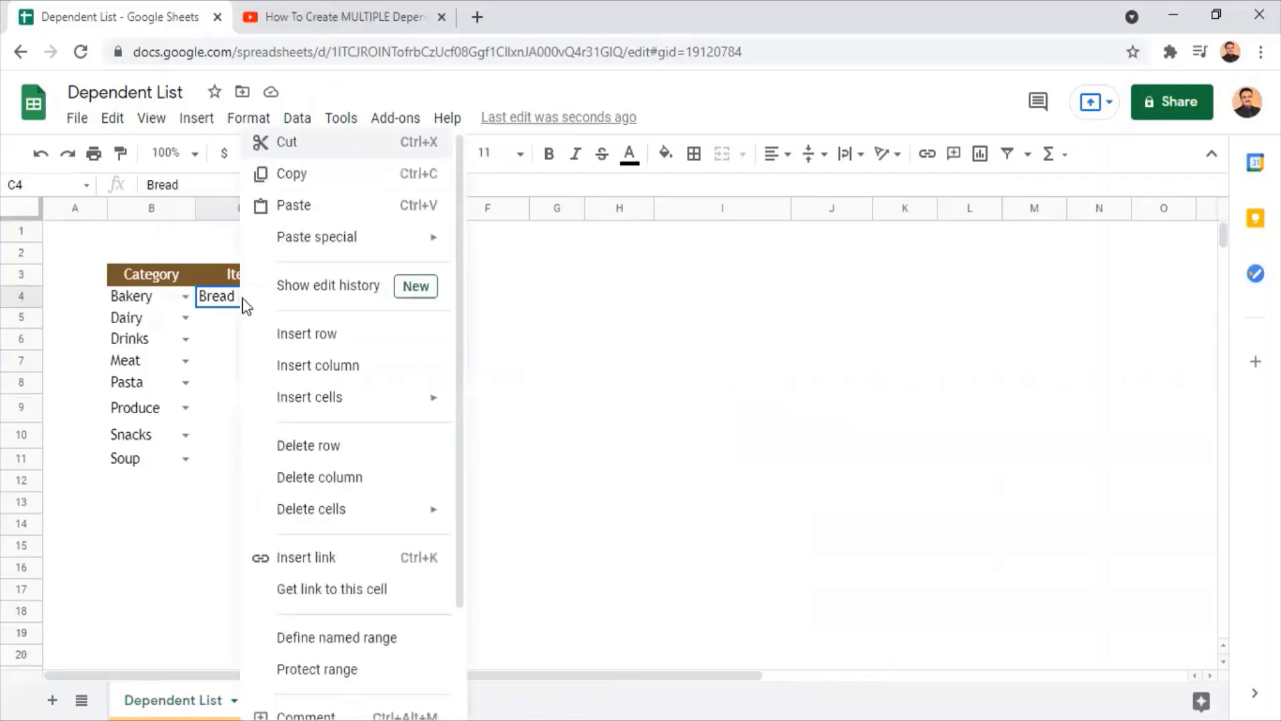
scroll(300, 555, "down", 2)
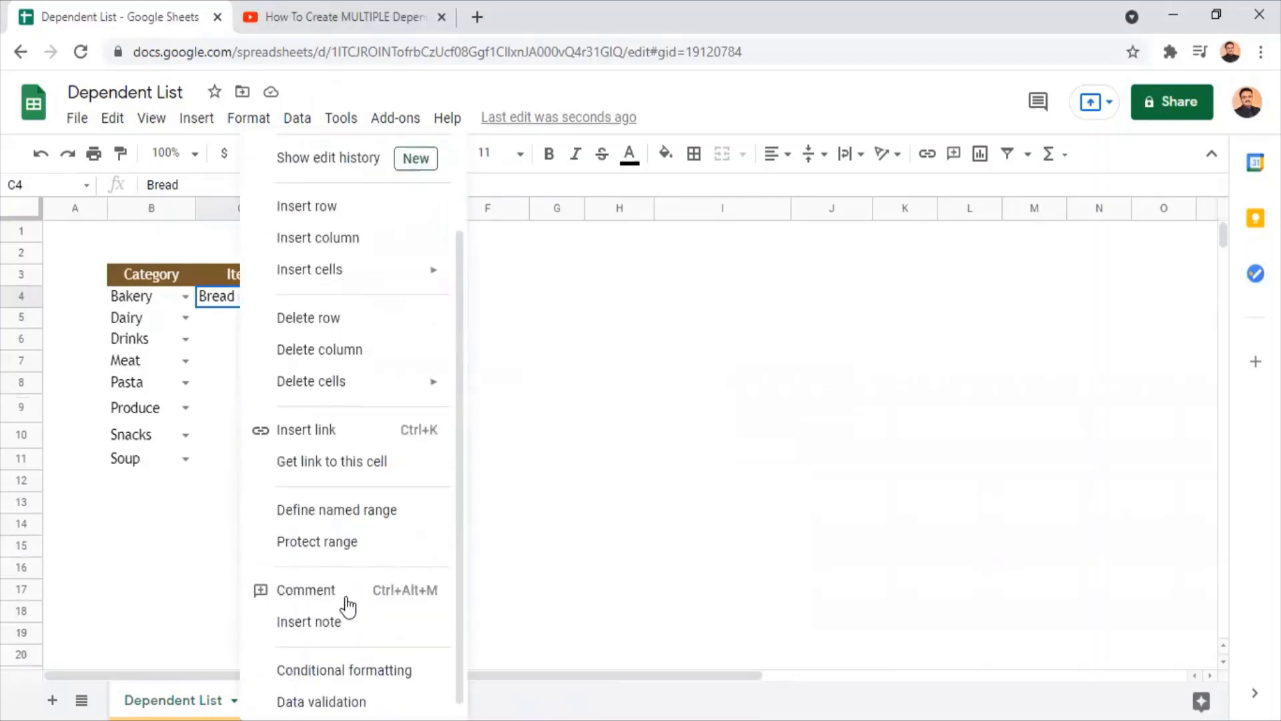
left_click(320, 695)
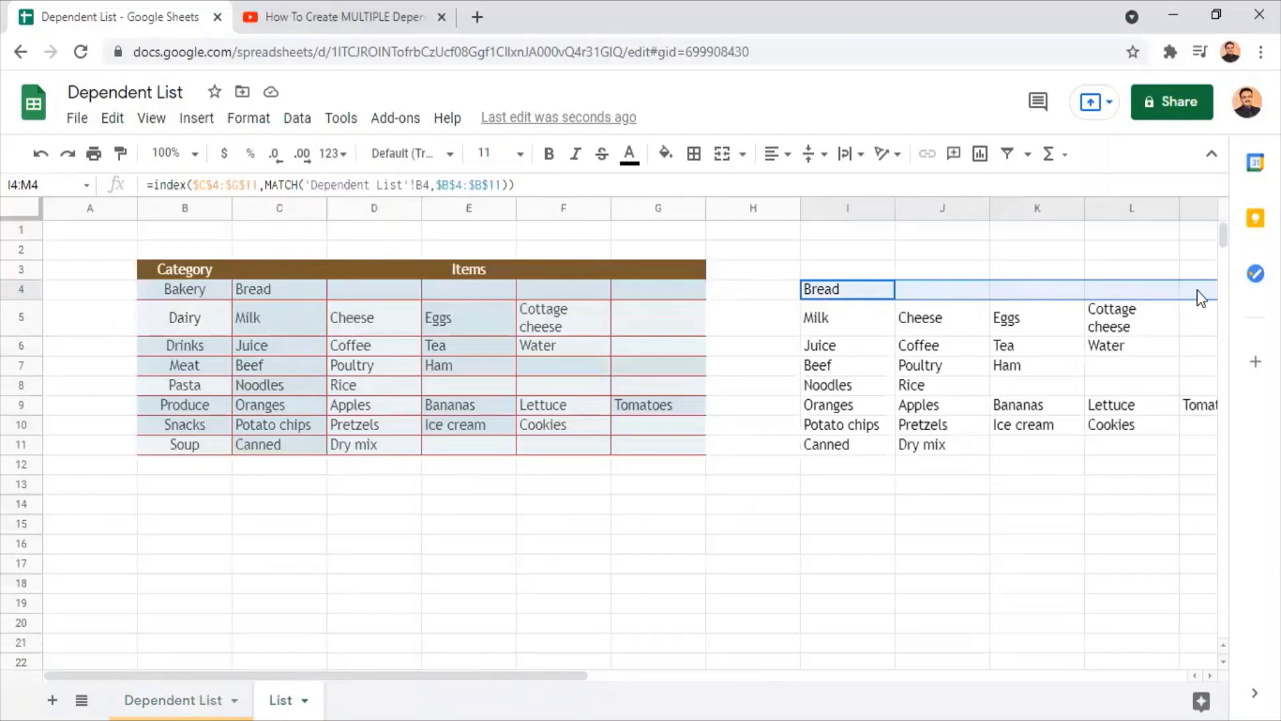
left_click(173, 700)
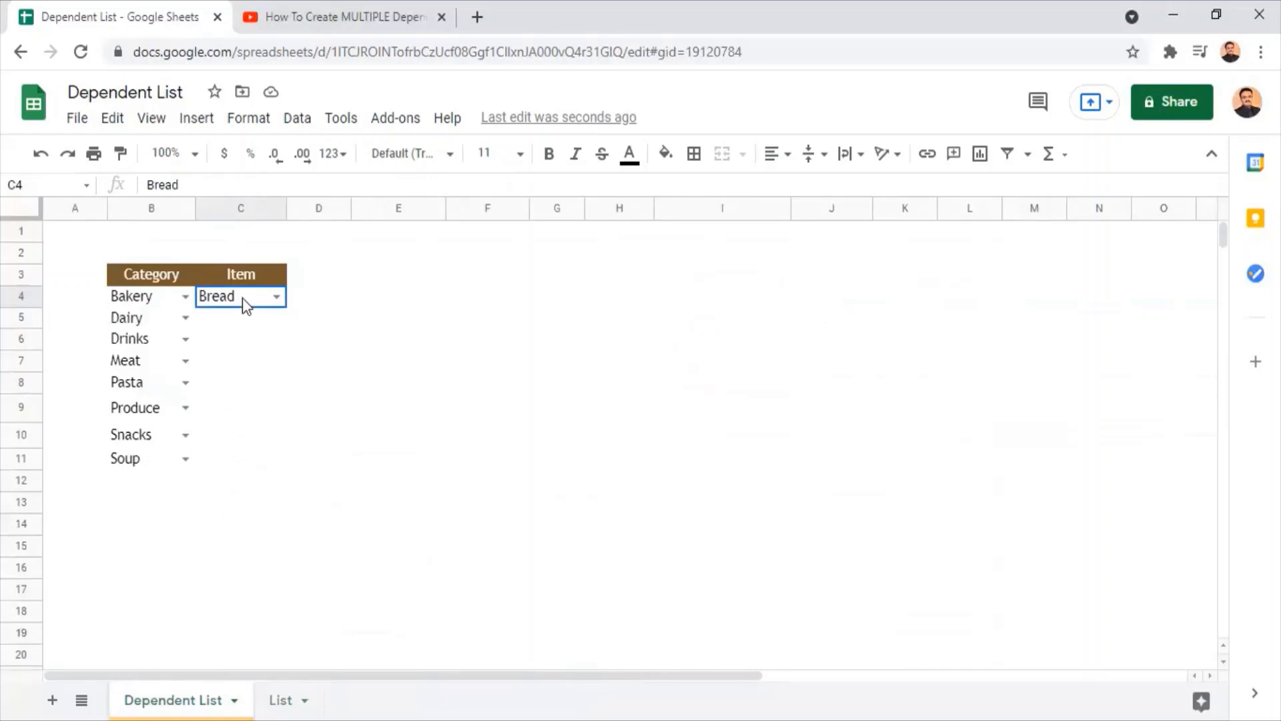
- Change the validation source range of C4 to the relative reference =List!I4:M4 and save the rule
right_click(242, 299)
scroll(343, 603, "down", 2)
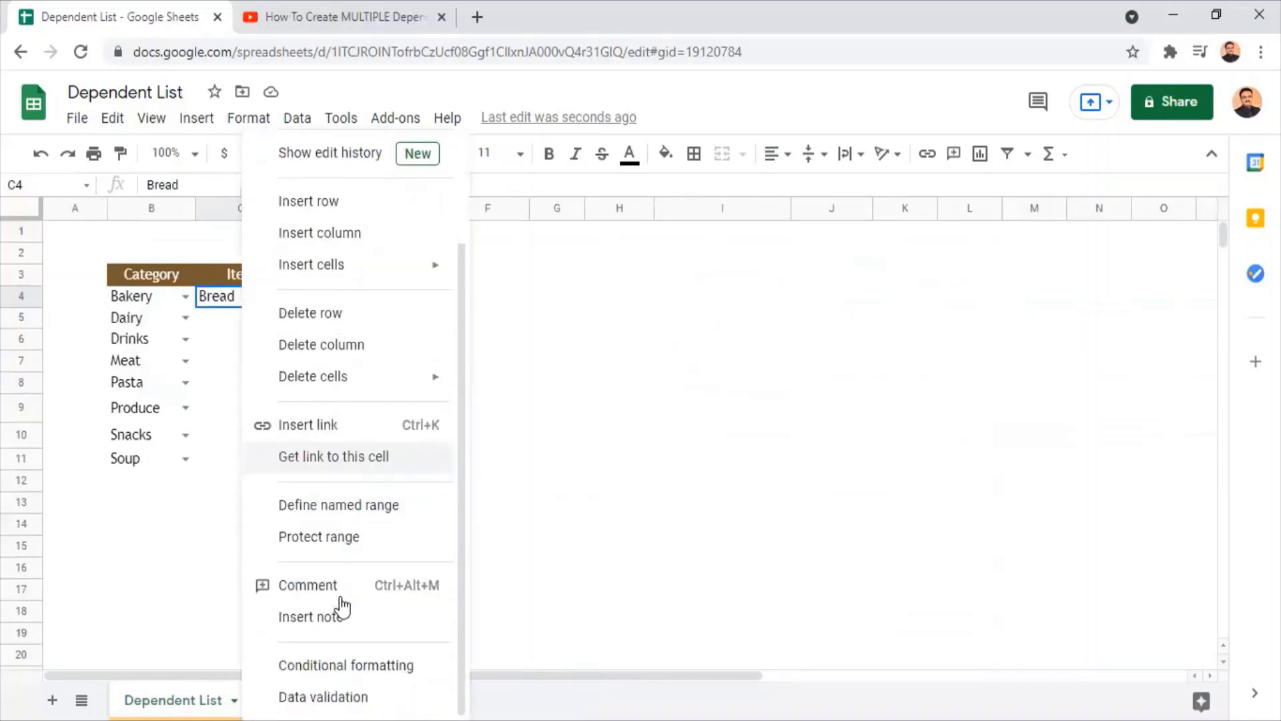
left_click(361, 694)
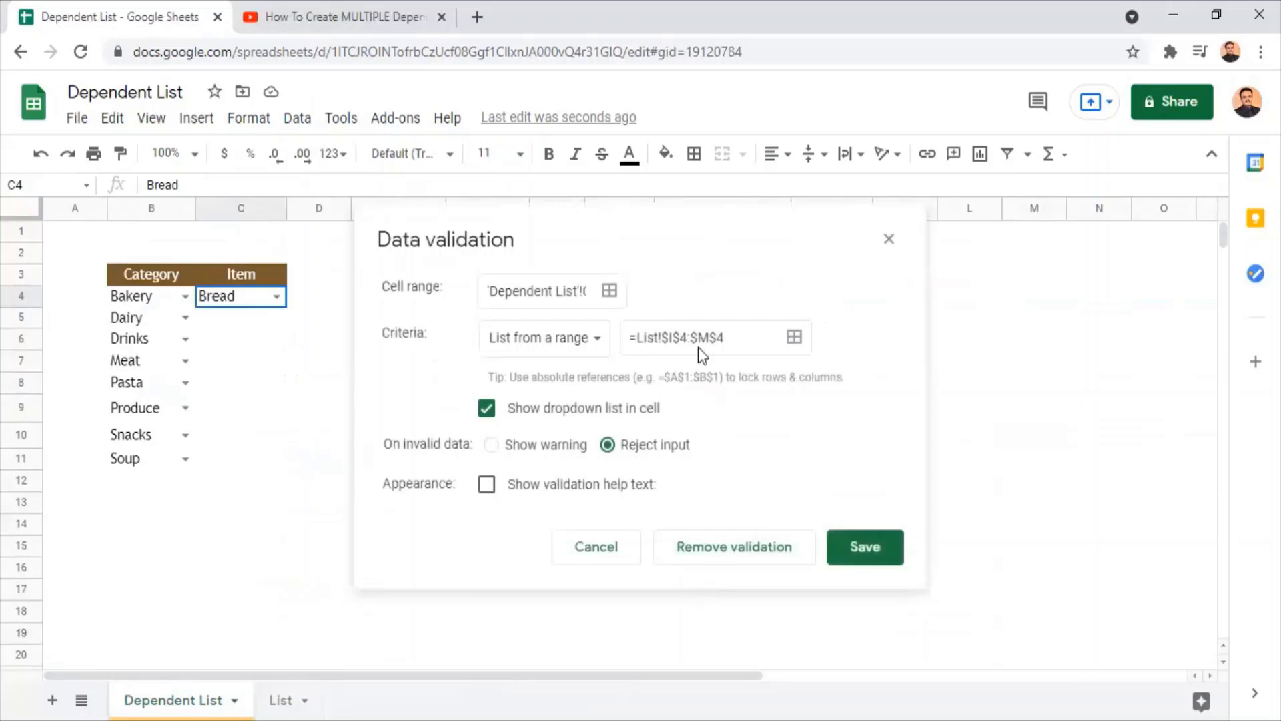
left_click(679, 336)
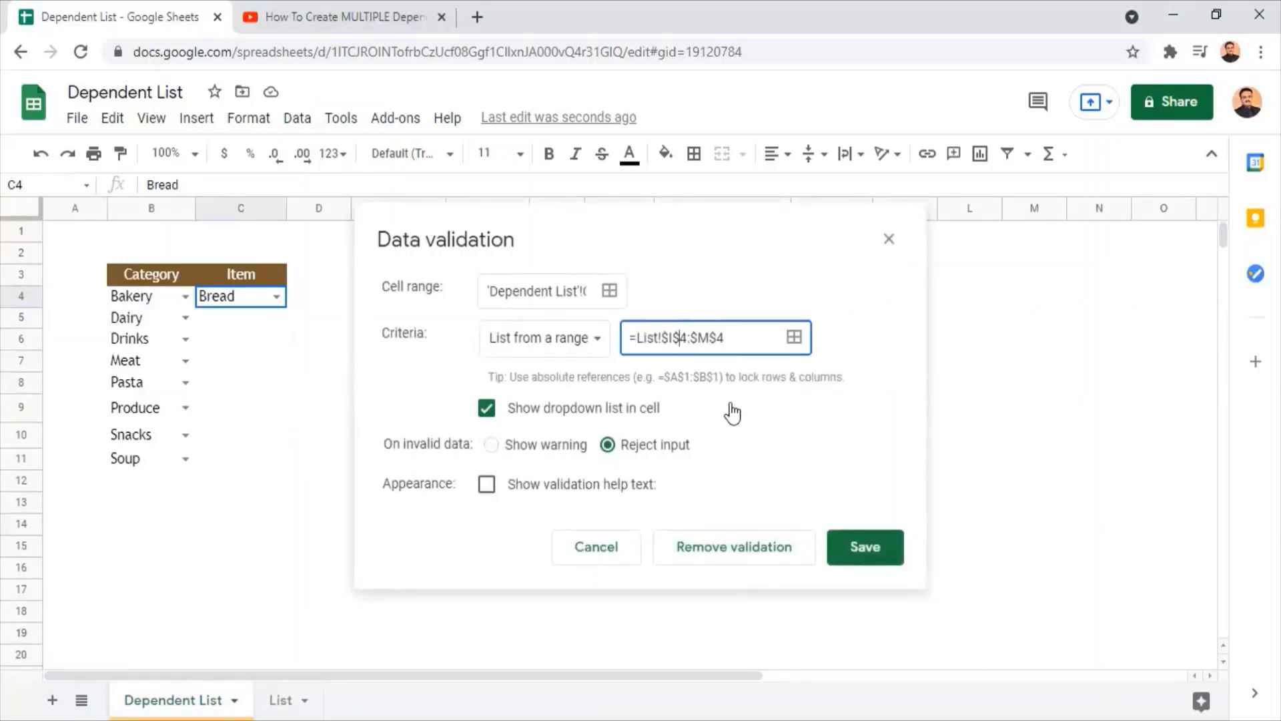
key("BackSpace")
key("BackSpace")
key("BackSpace")
left_click(702, 339)
key("BackSpace")
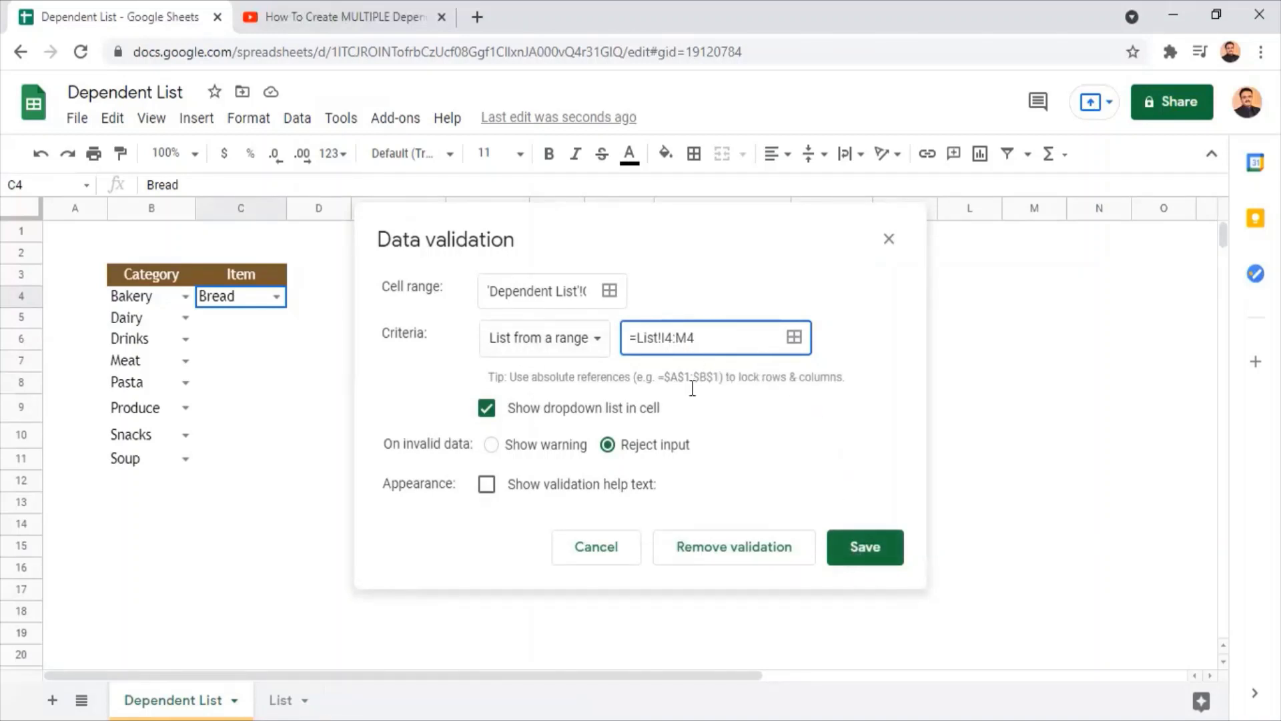
left_click(864, 546)
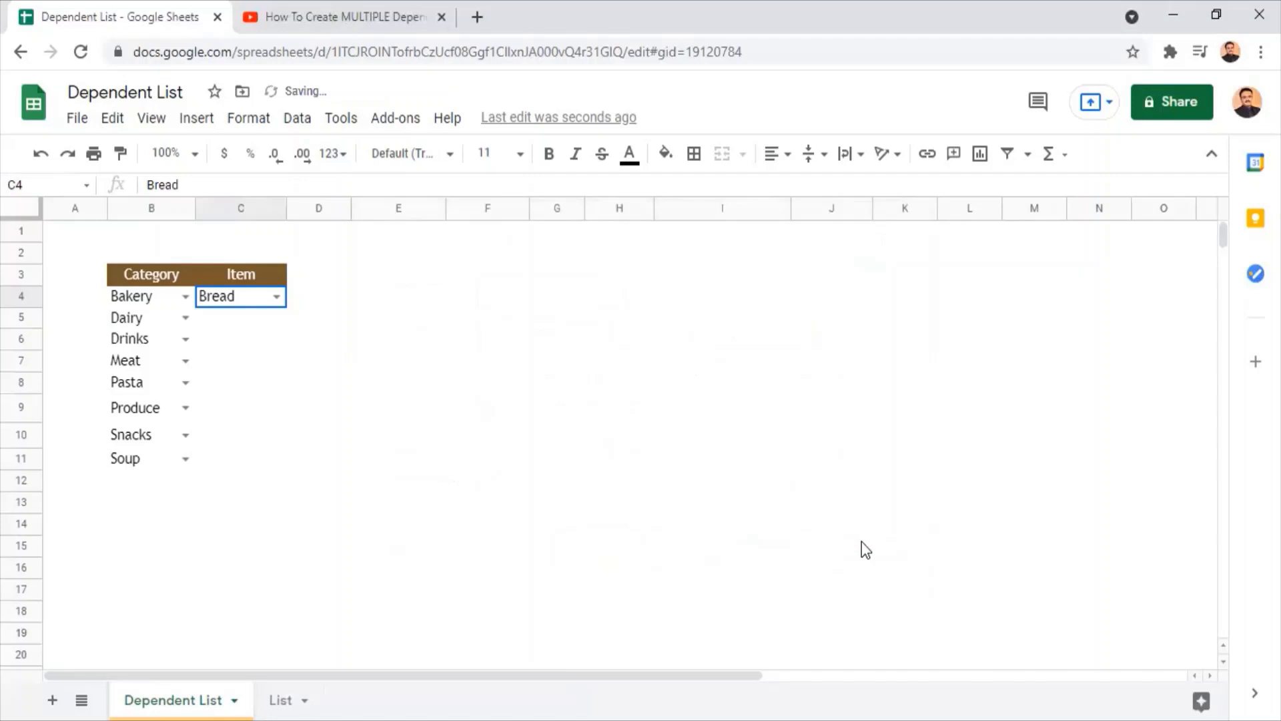
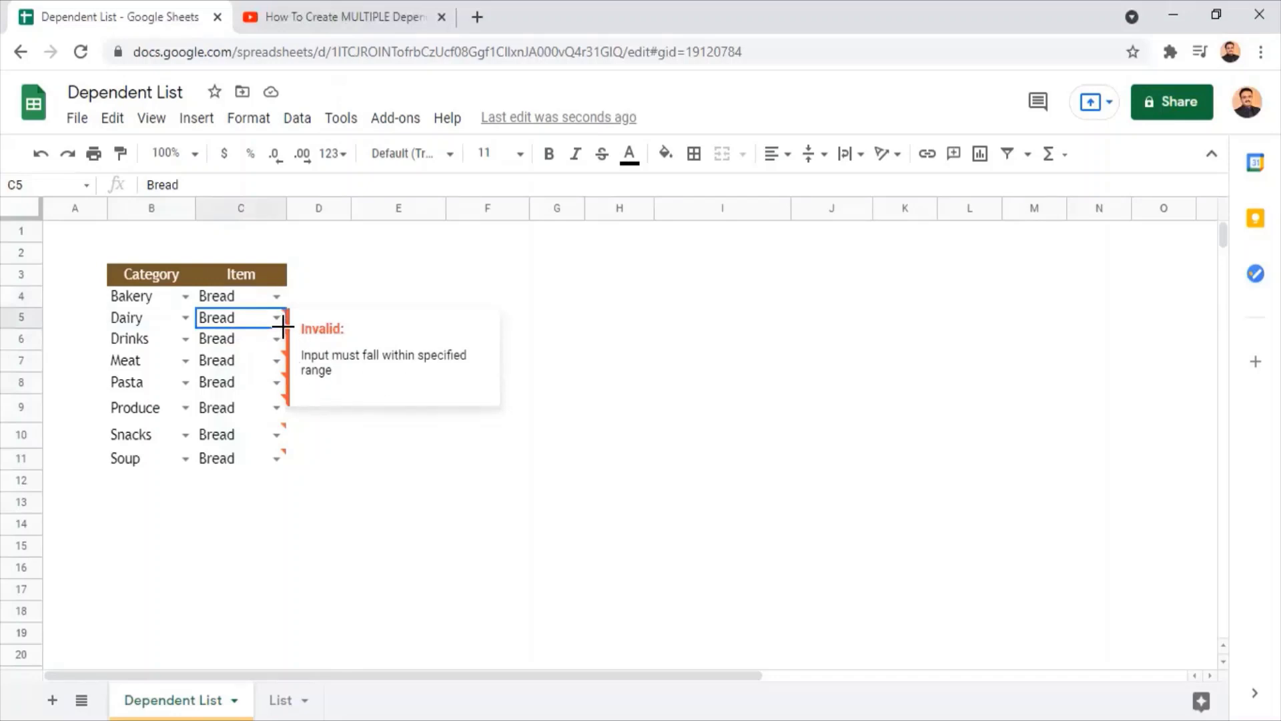
- Choose Cheese as the Dairy item in C5 and check the Category and Item options in the Drinks row
left_click(283, 321)
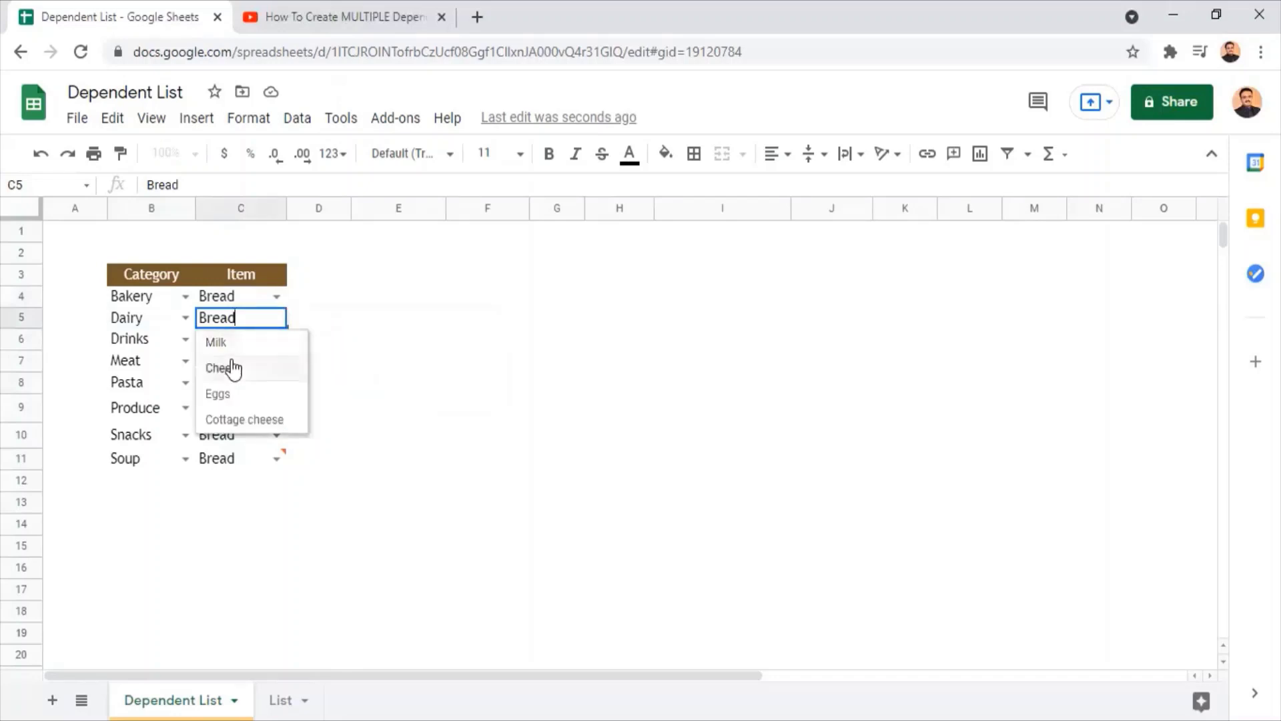
left_click(231, 360)
left_click(277, 317)
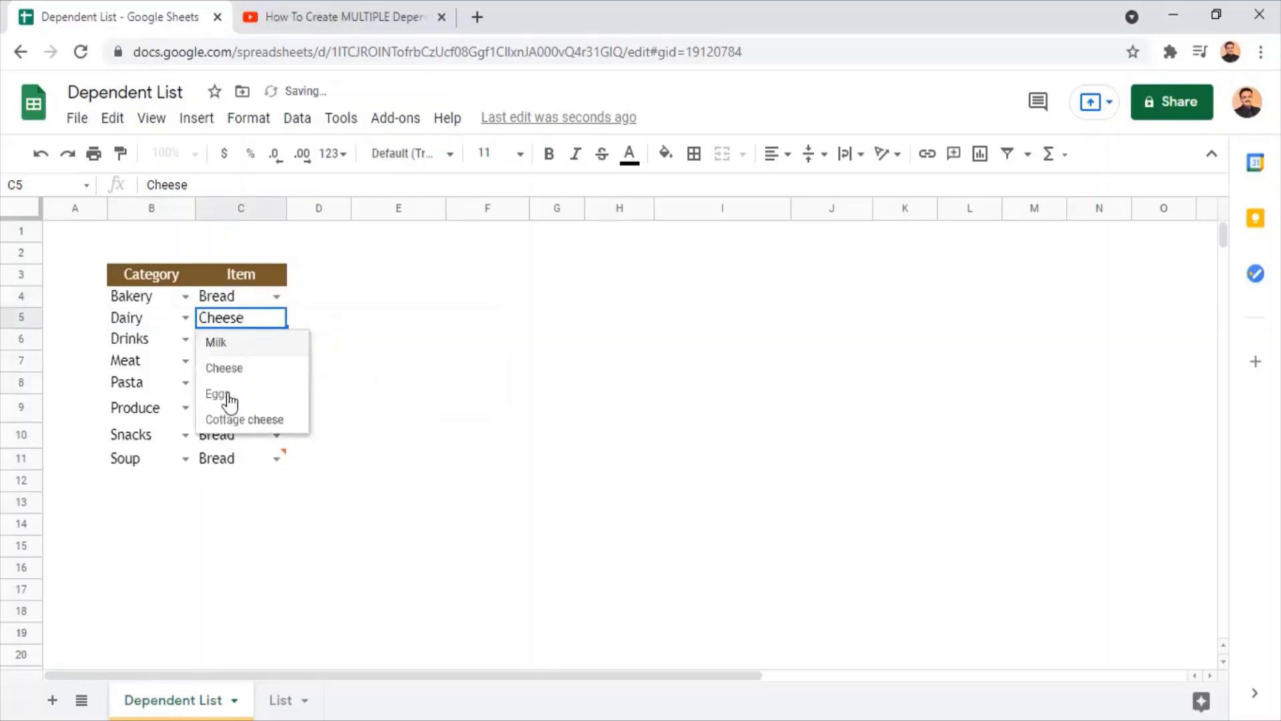
left_click(185, 340)
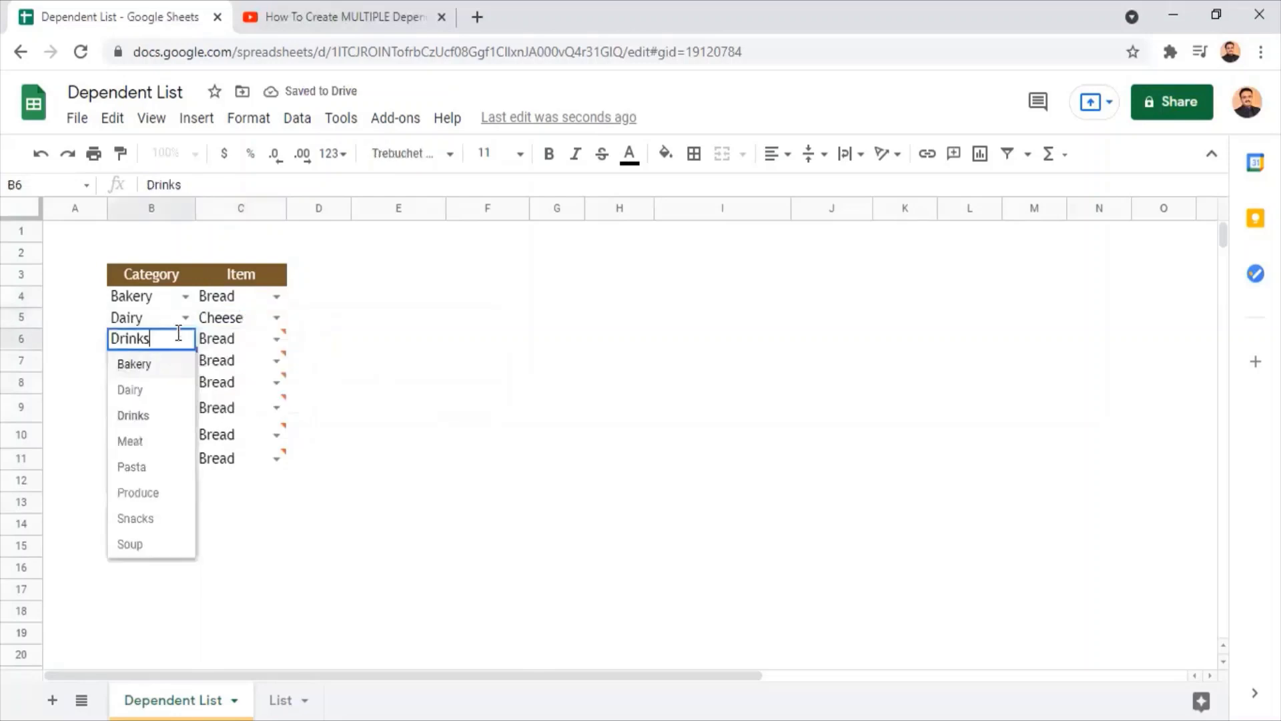
left_click(274, 339)
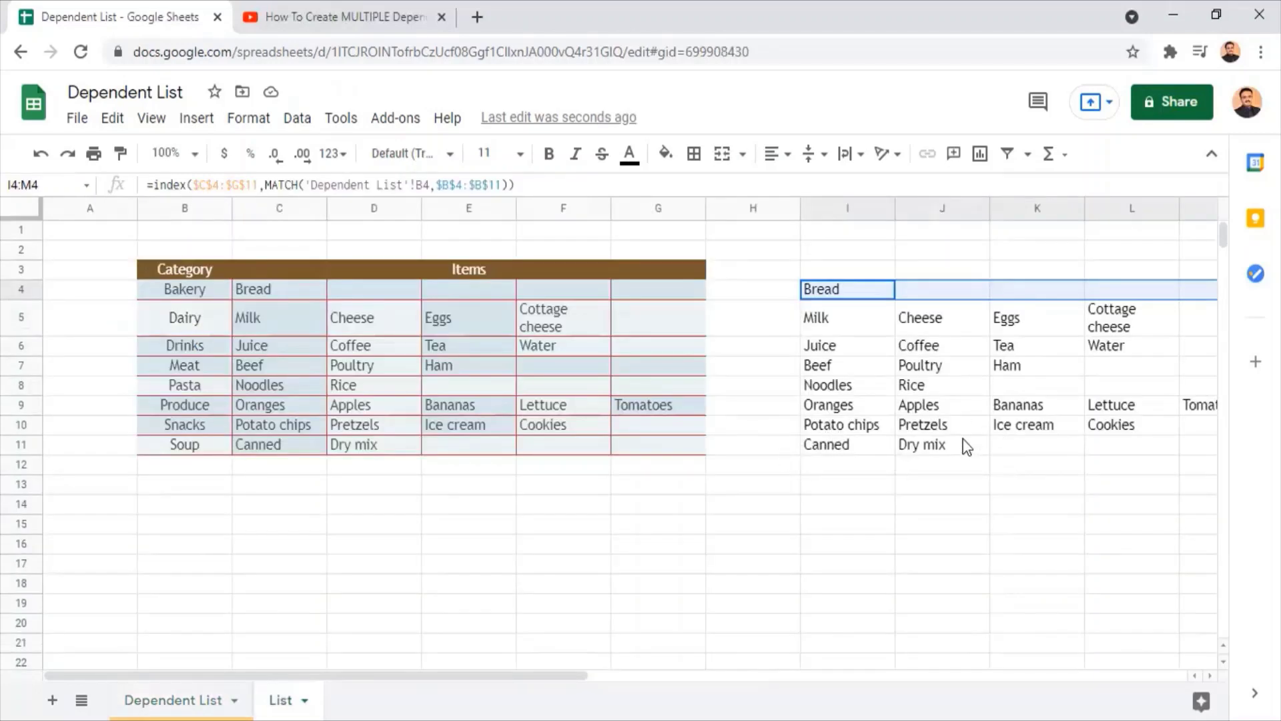
- Inspect the helper formulas in I4, I7 and I10 on the List sheet, and check the Item options for Soup in C11
left_click(966, 448)
left_click(830, 287)
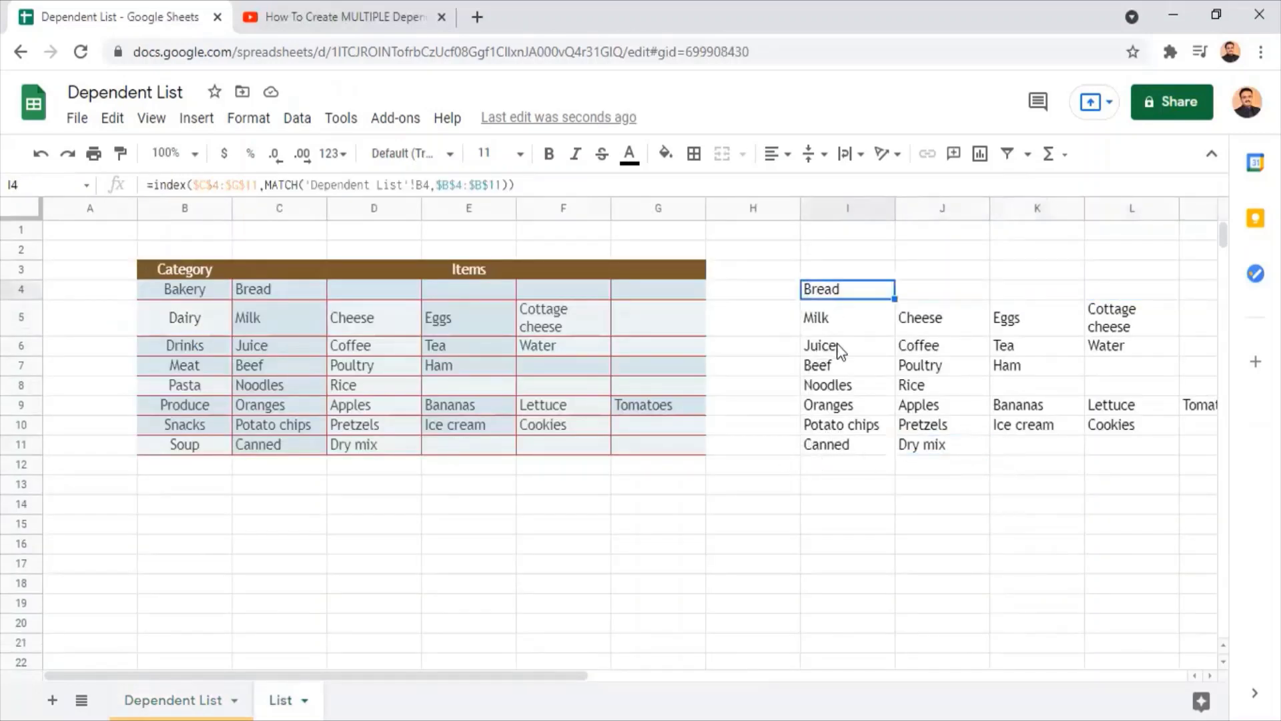
left_click(840, 365)
left_click(839, 425)
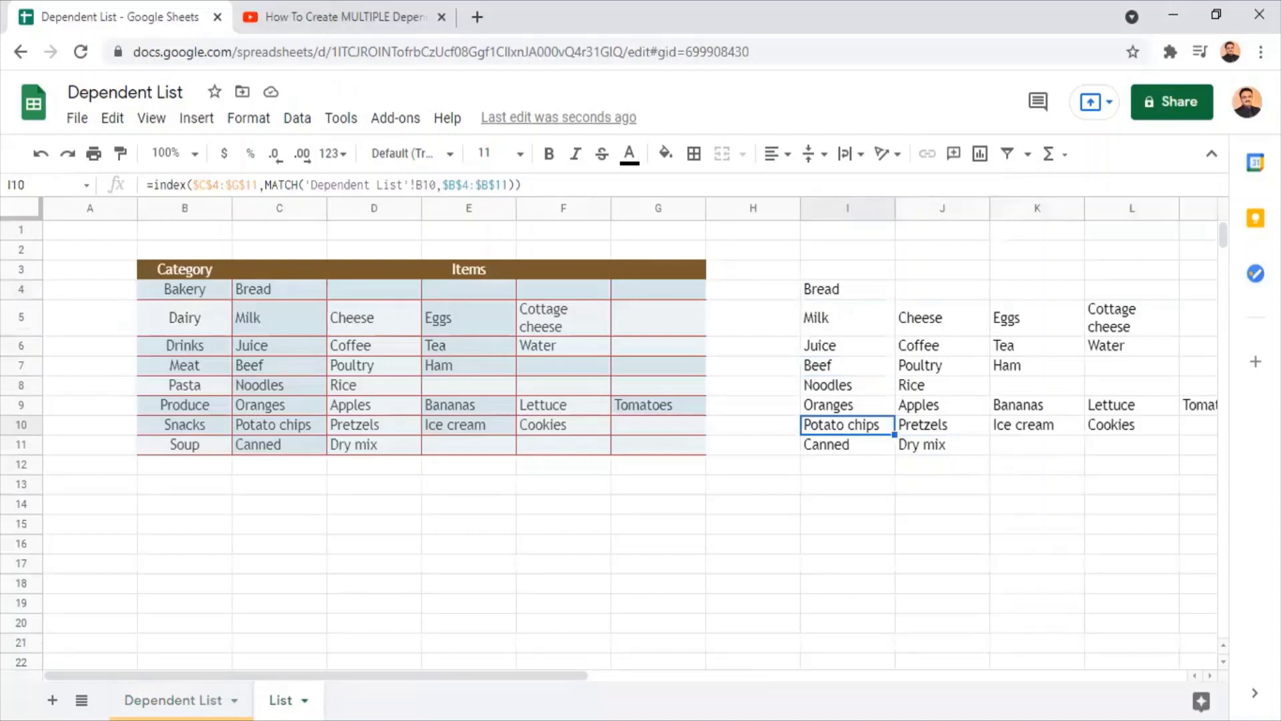
left_click(173, 699)
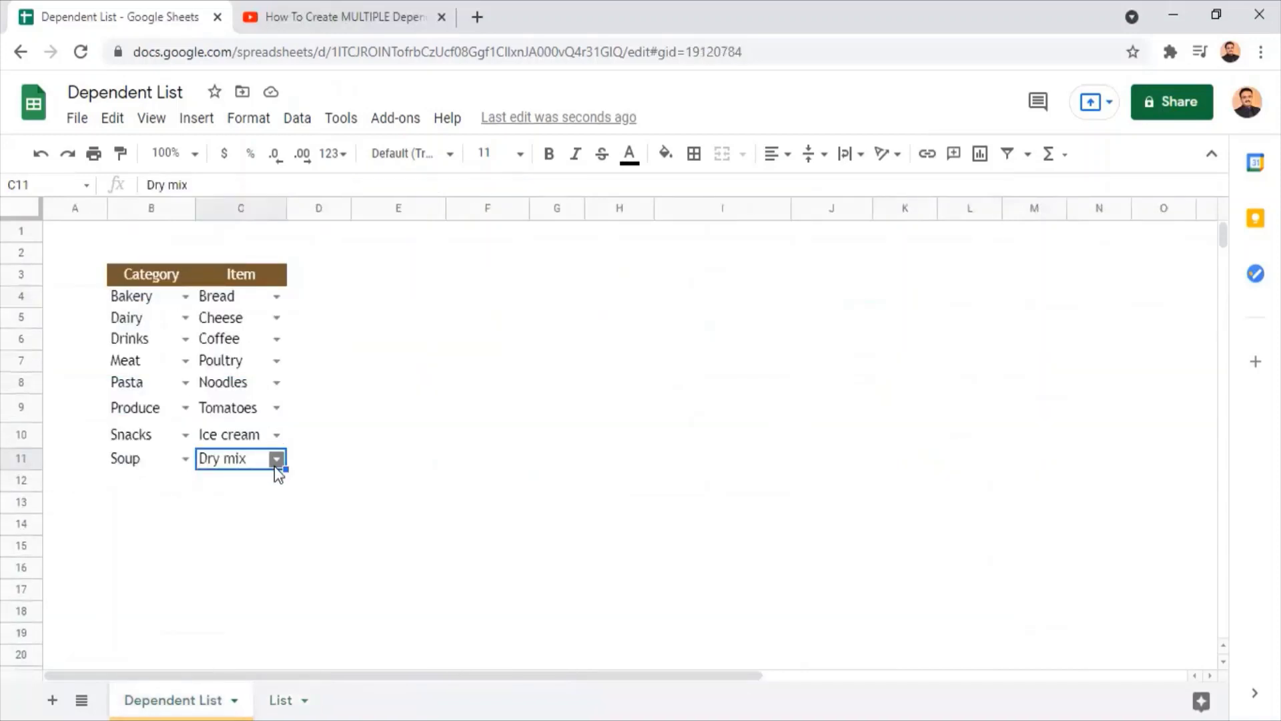
left_click(275, 461)
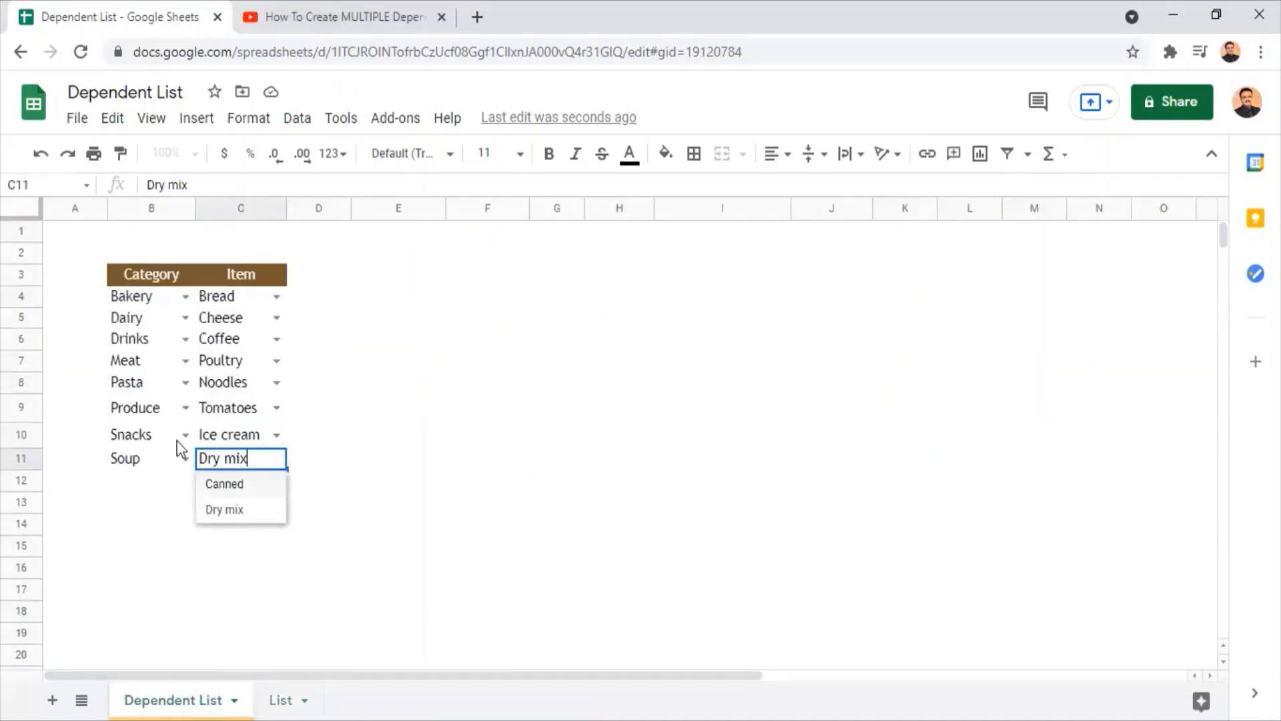
- Change the Category in B8 to Meat and choose Beef as its Item in C8
left_click(141, 437)
left_click(231, 442)
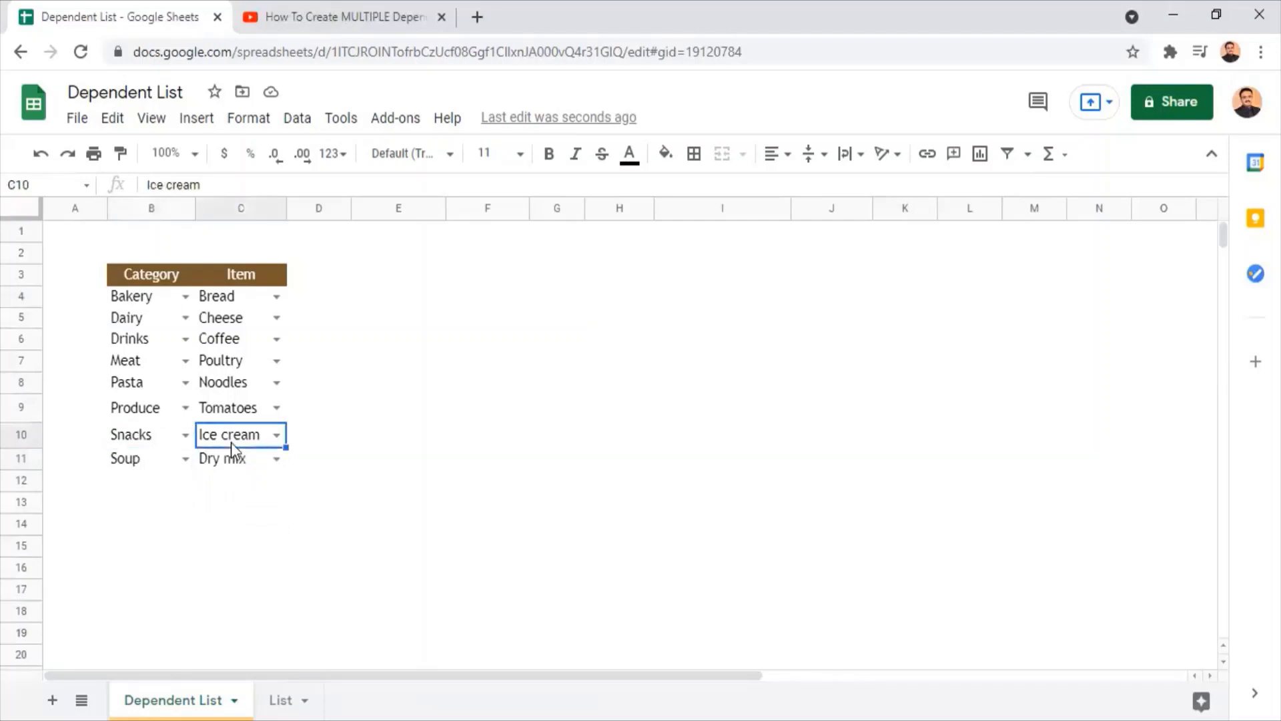
left_click(241, 385)
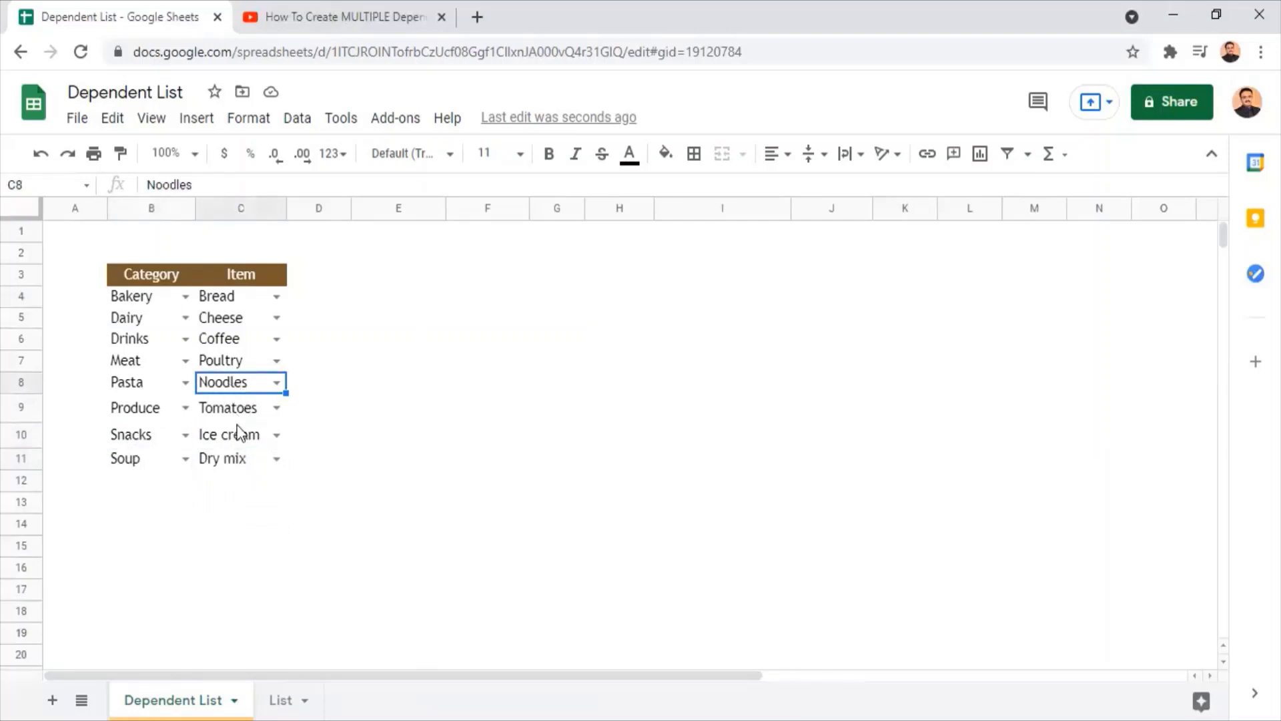
left_click(186, 383)
left_click(149, 491)
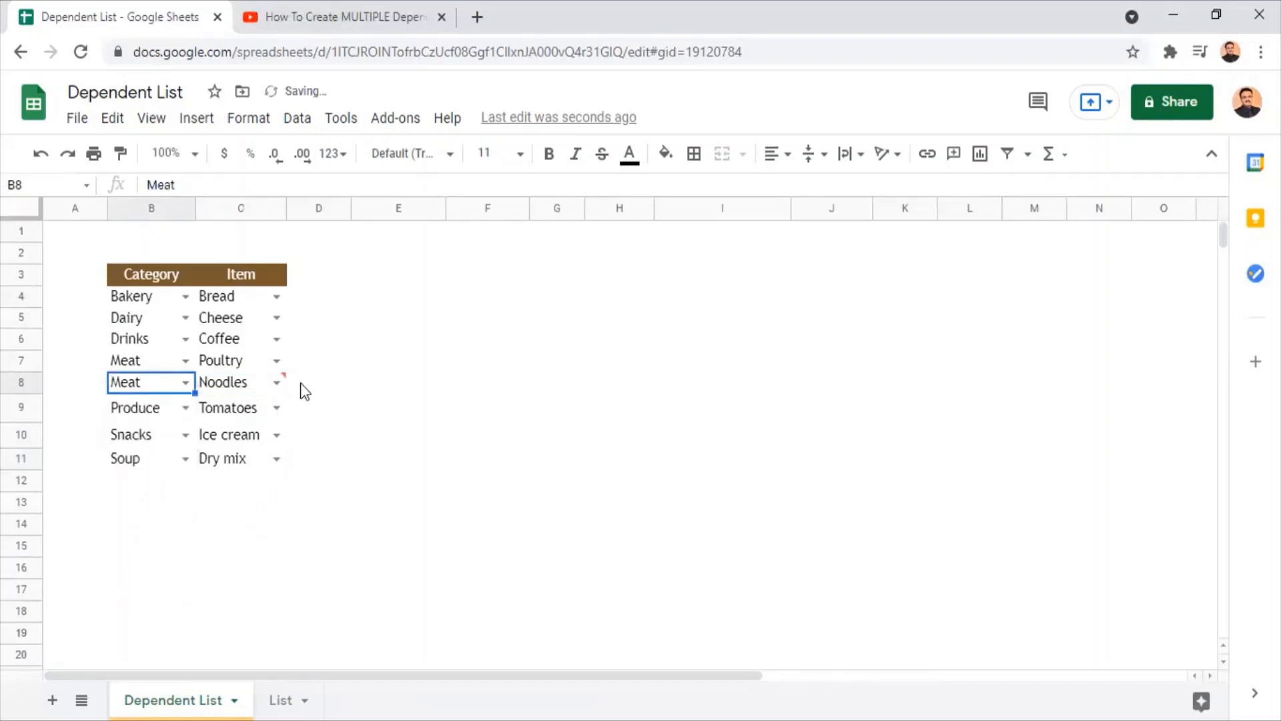
left_click(277, 382)
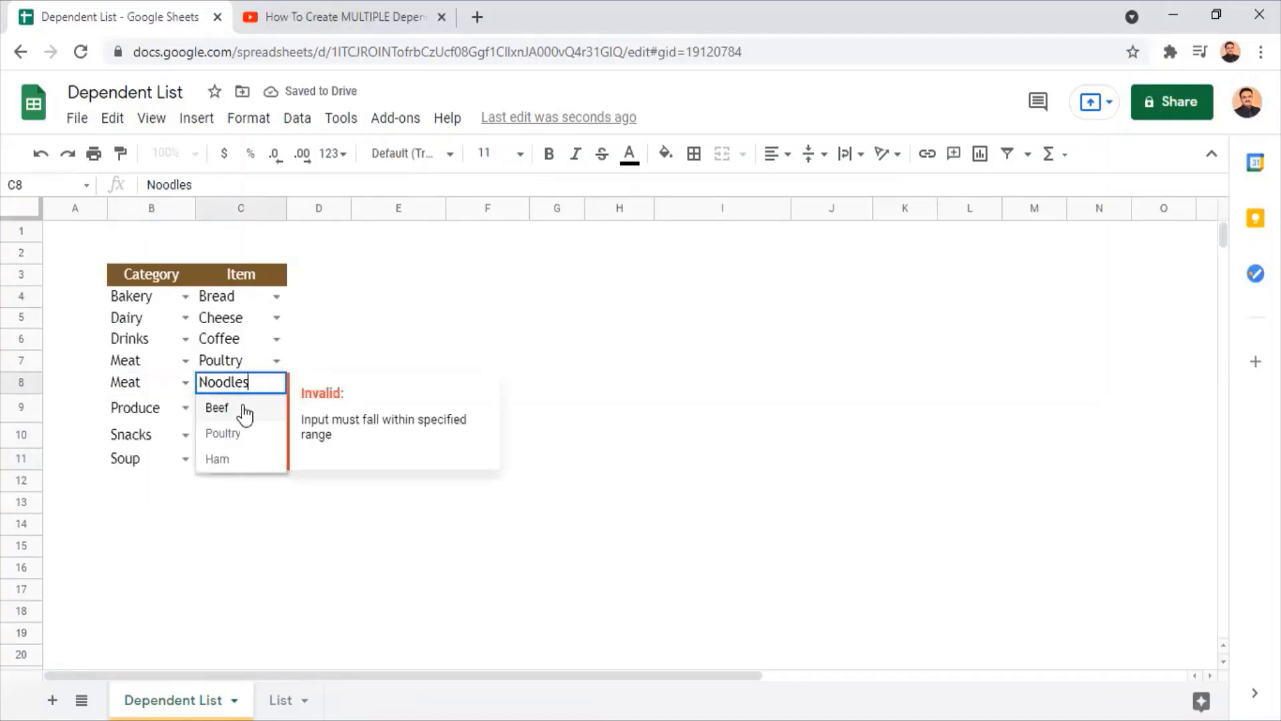
left_click(246, 409)
- Change the Category in B6 to Dairy and choose Cheese as its Item in C6
left_click(162, 339)
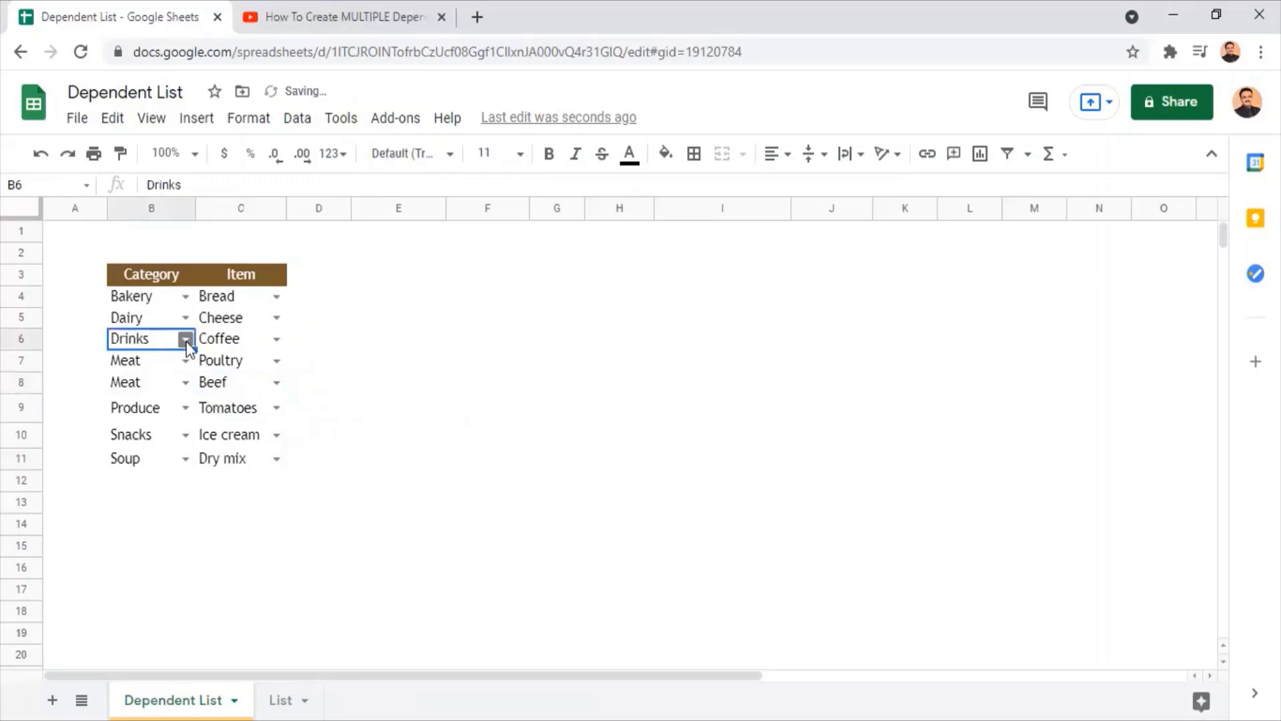
left_click(186, 340)
left_click(171, 388)
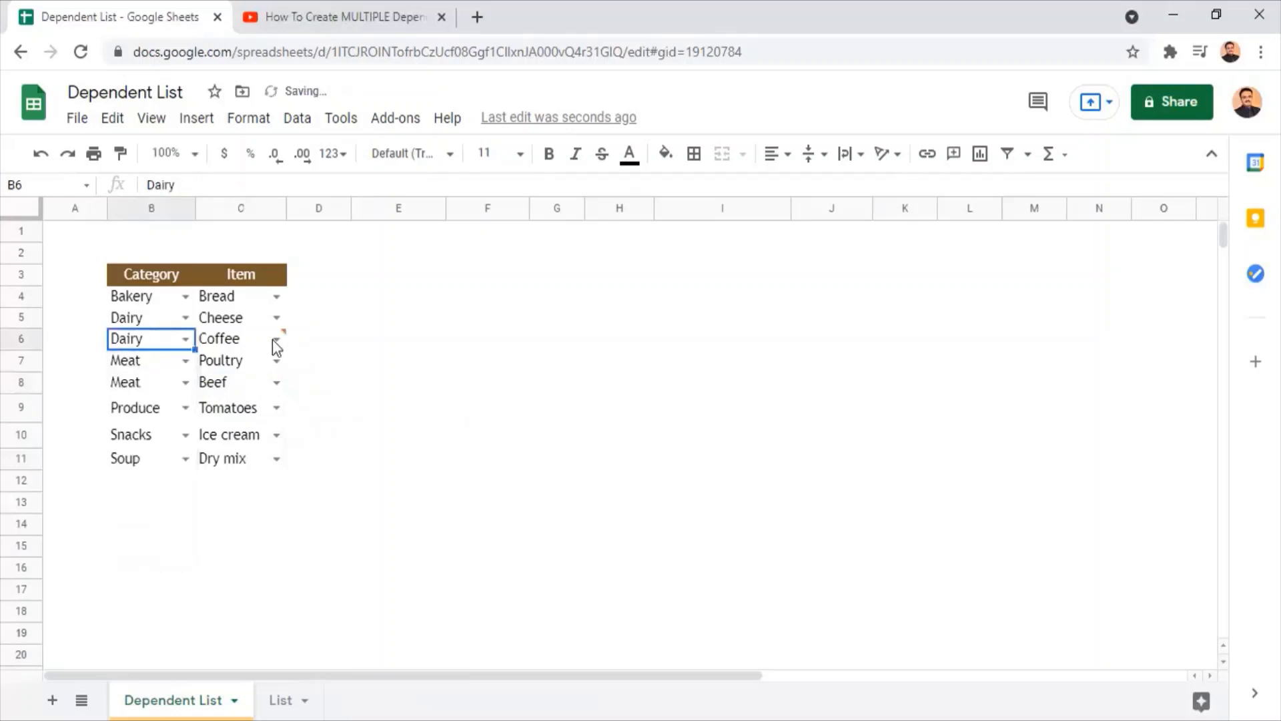
left_click(276, 344)
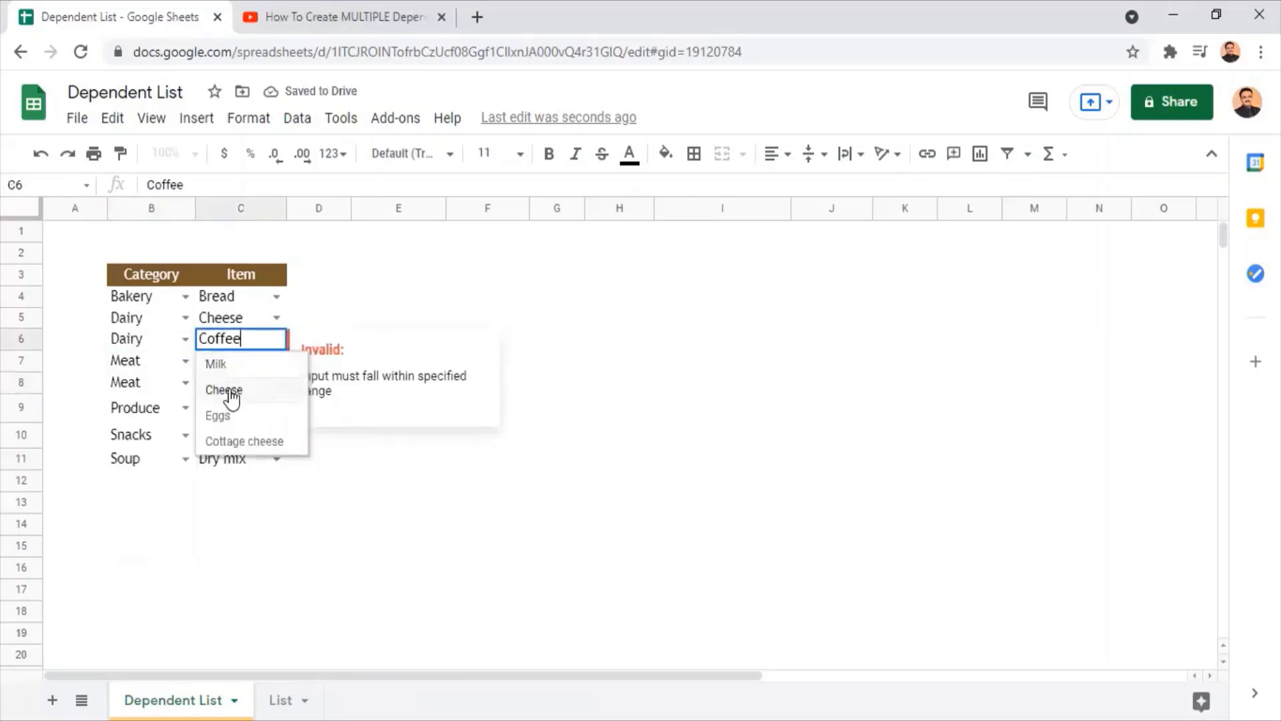
left_click(230, 392)
- Change the Category in B4 to Soup and choose Dry mix as its Item in C4
left_click(141, 297)
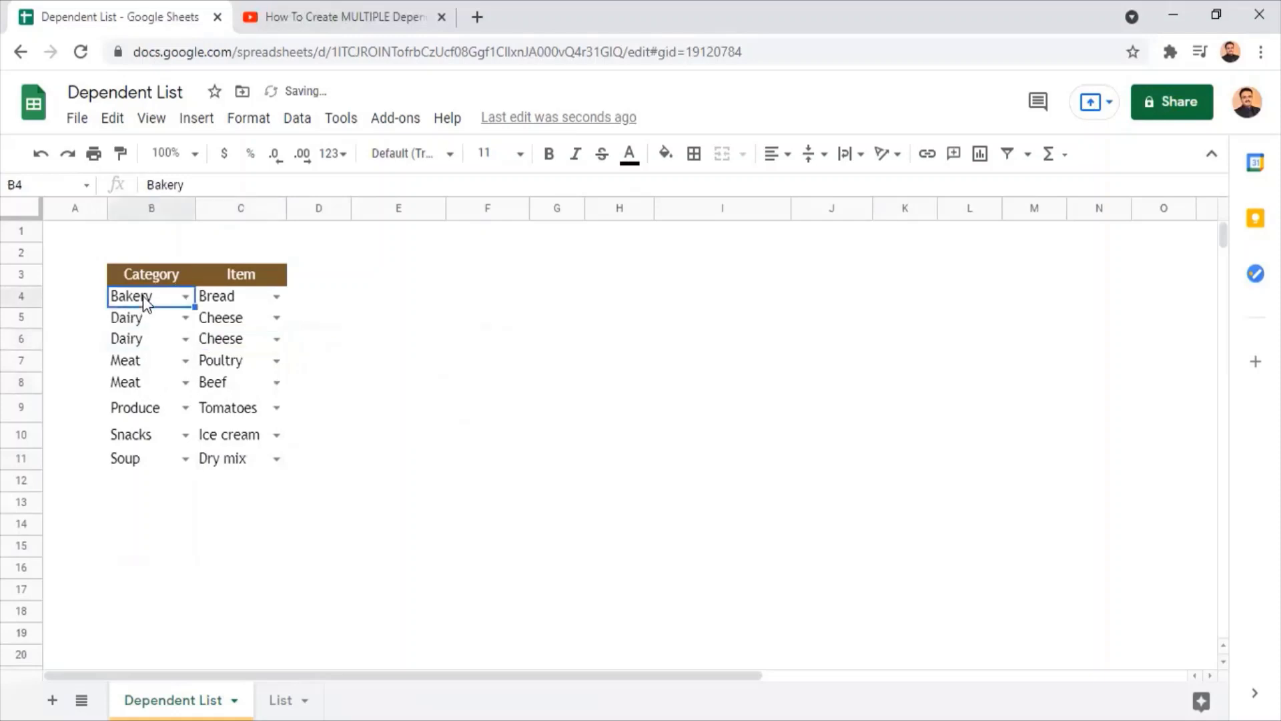
left_click(185, 296)
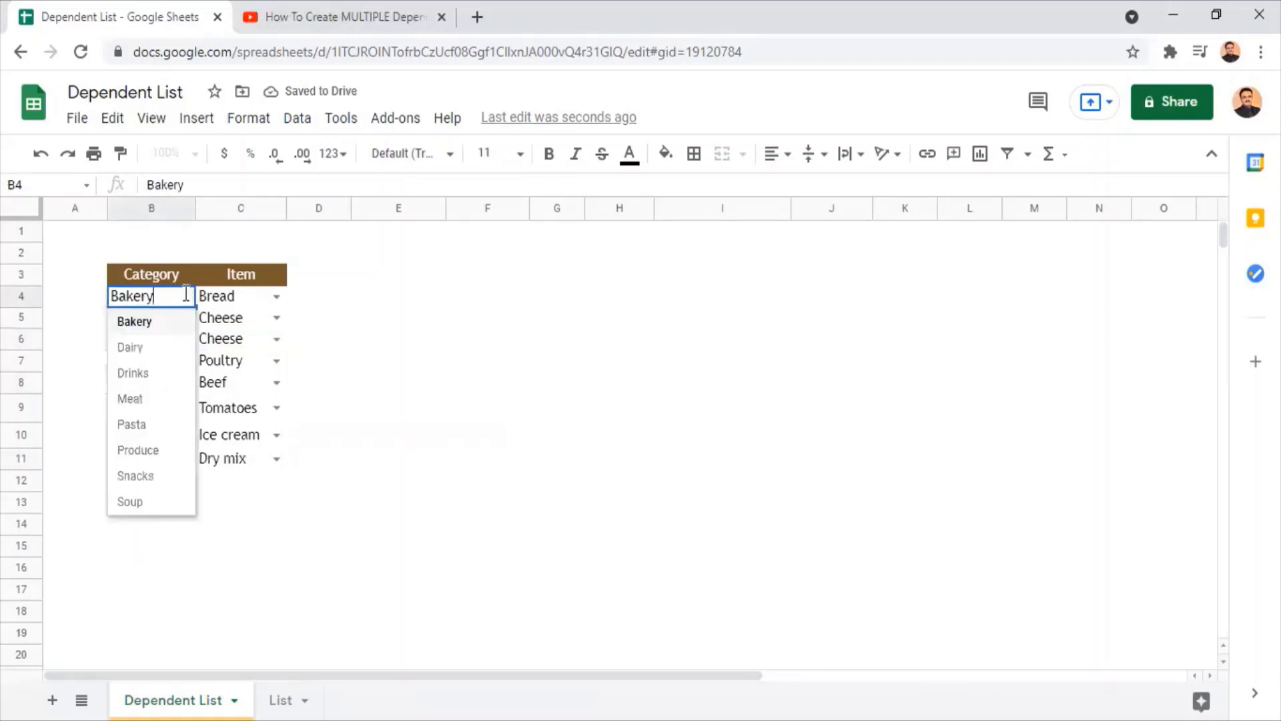
left_click(149, 501)
left_click(276, 297)
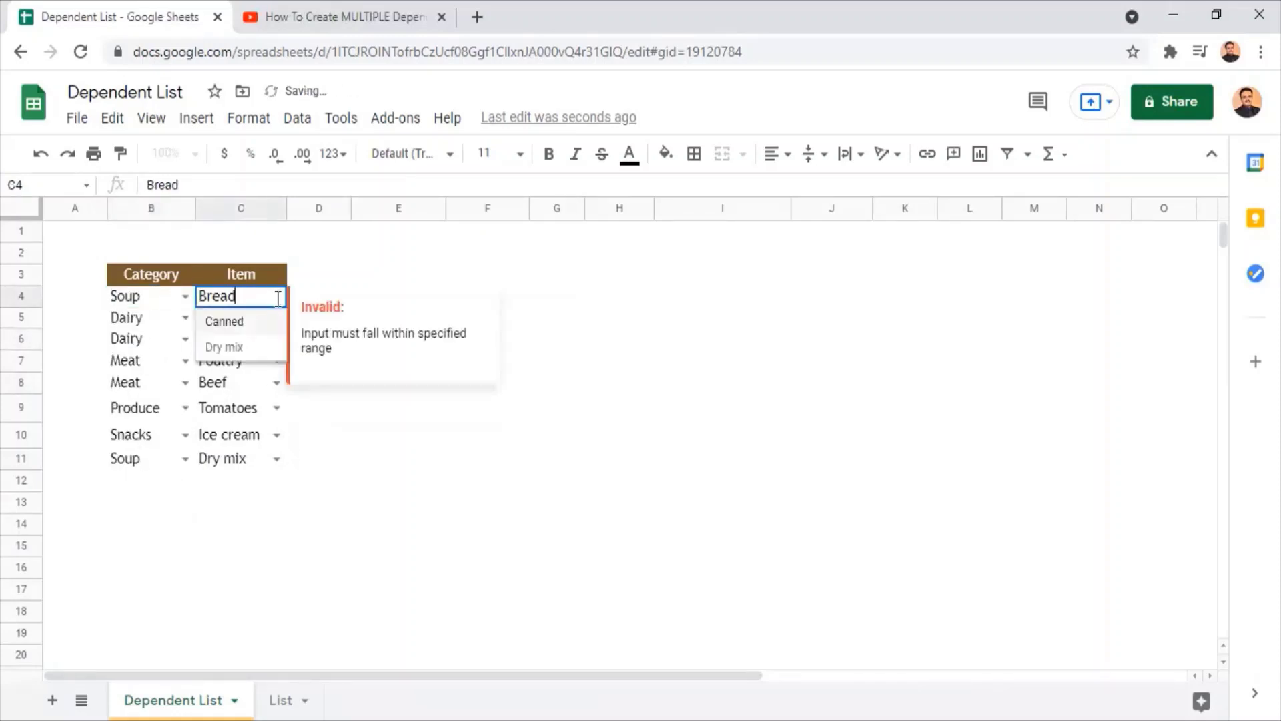
left_click(241, 348)
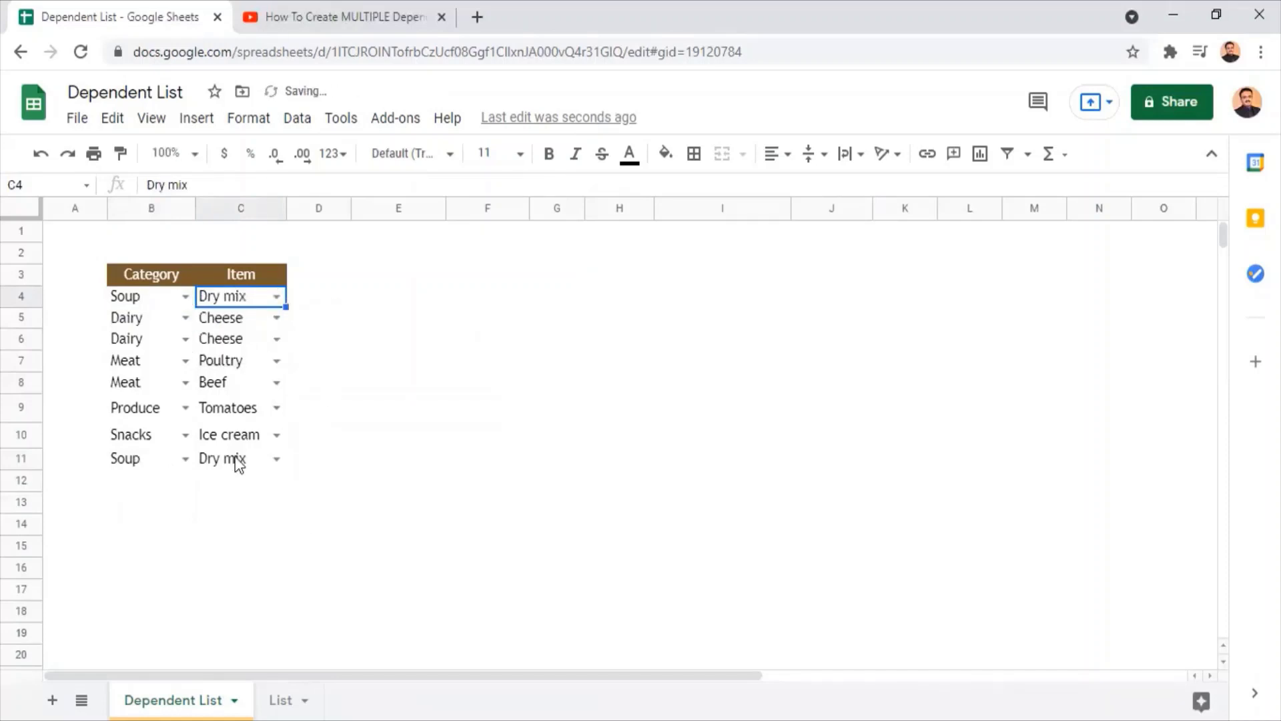
left_click(280, 699)
left_click(316, 440)
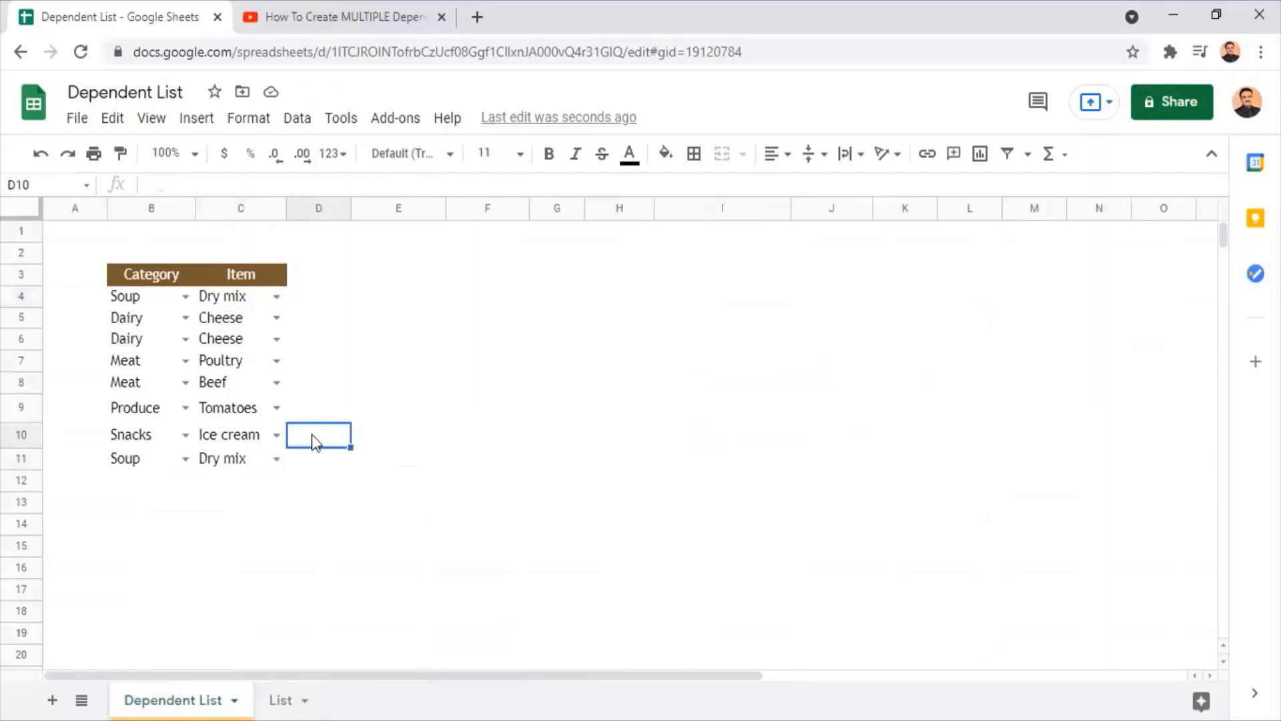
left_click(235, 459)
left_click(278, 482)
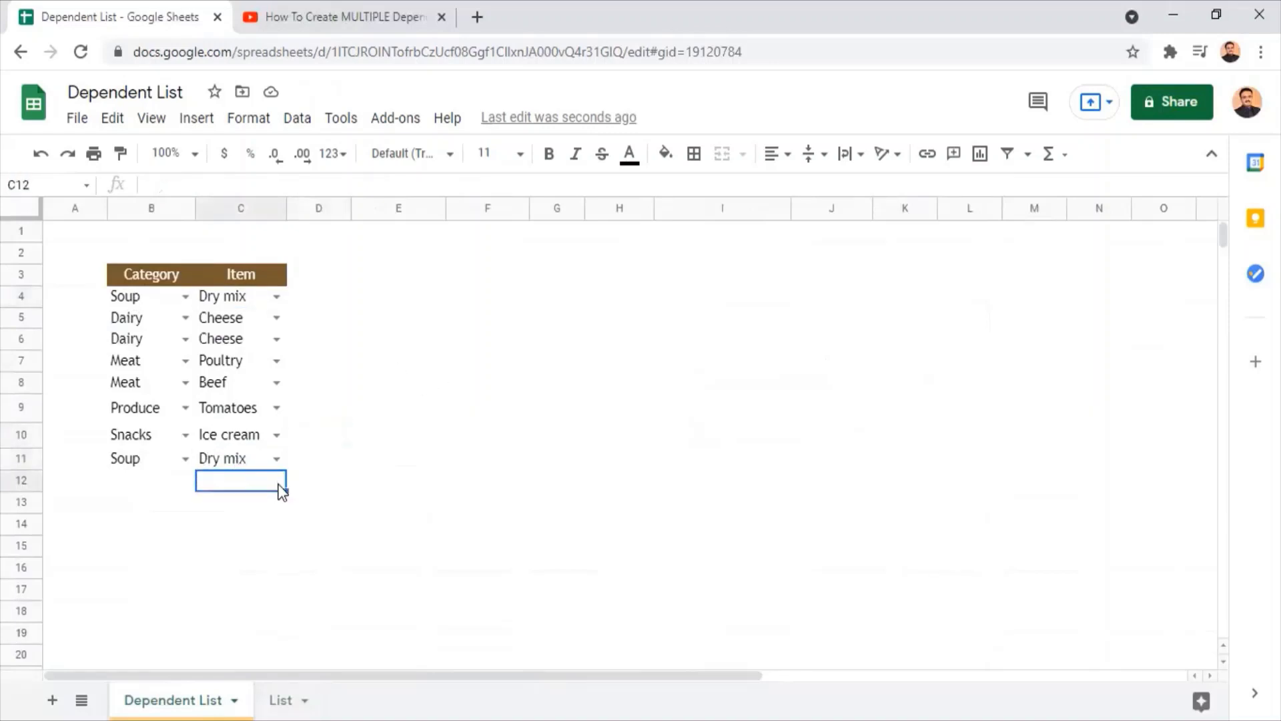